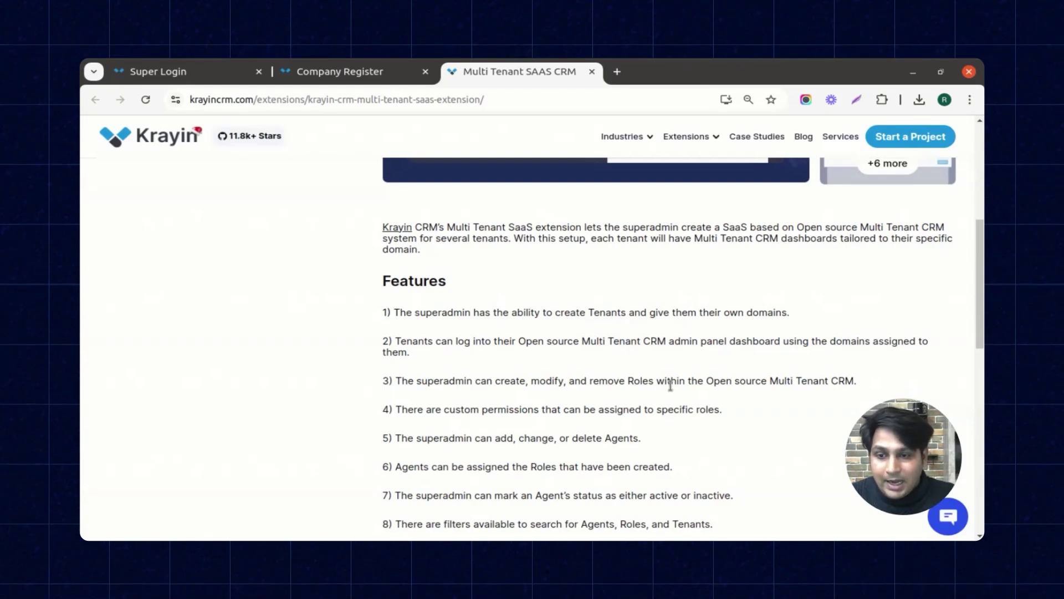
Step: On the Company Register tab, enter the merchant e-mail, a password and its matching confirmation, then submit
scroll(694, 382, "down", 3)
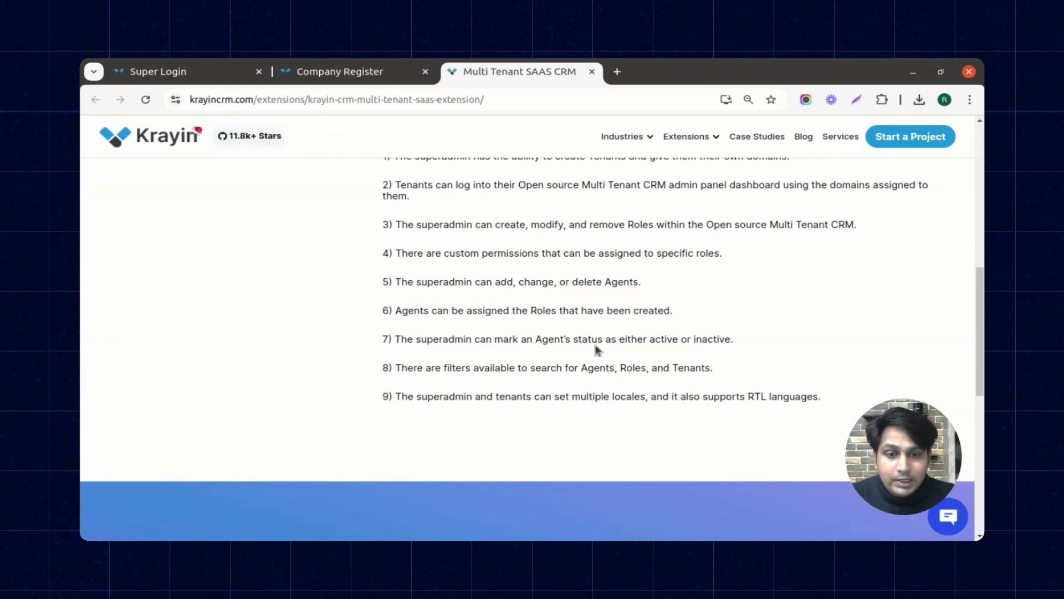
scroll(614, 342, "up", 10)
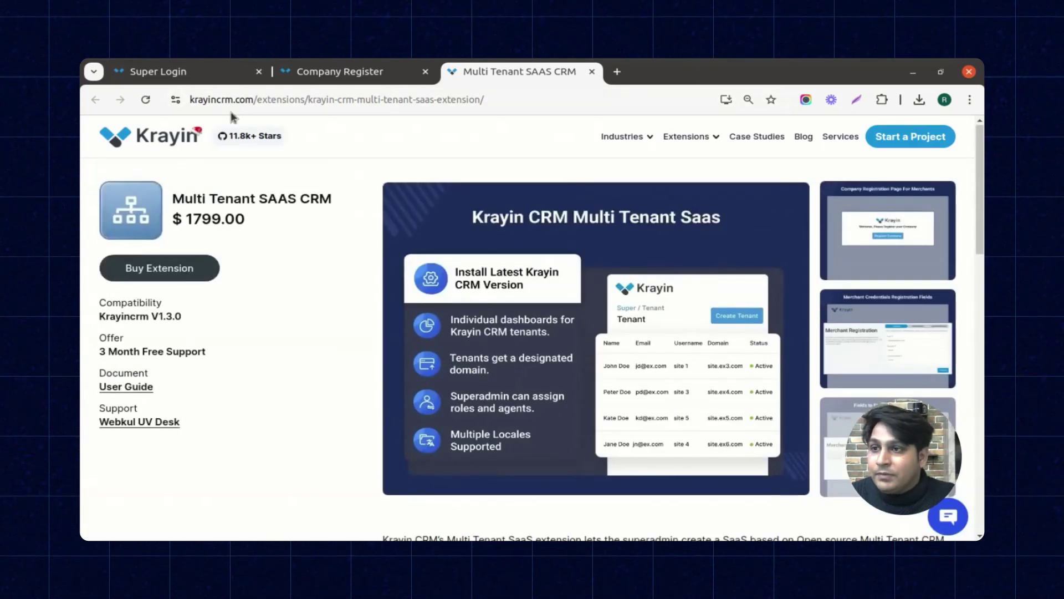
left_click(336, 73)
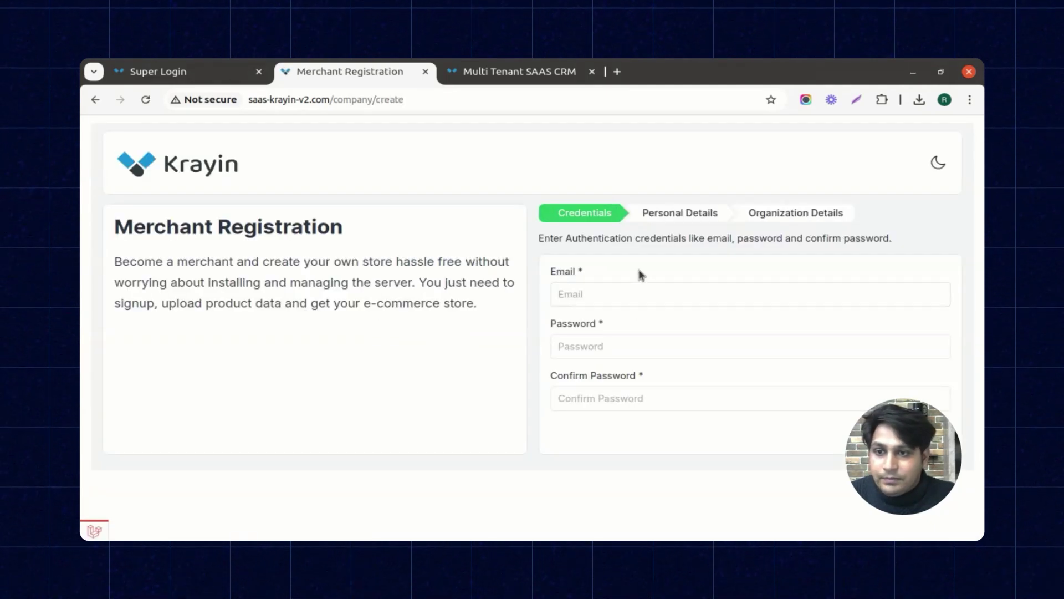
left_click(582, 294)
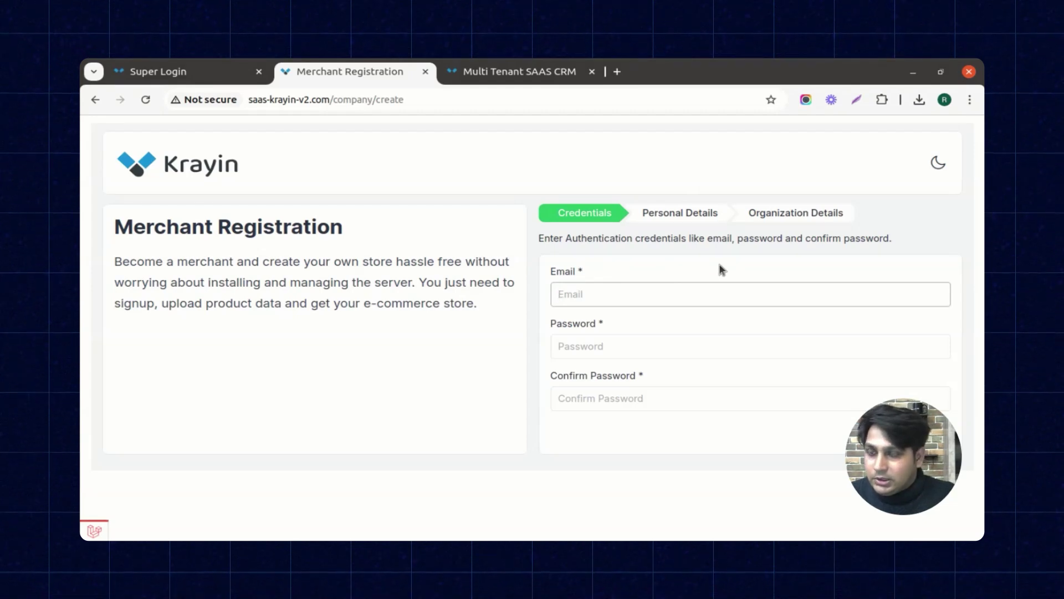
type("user1")
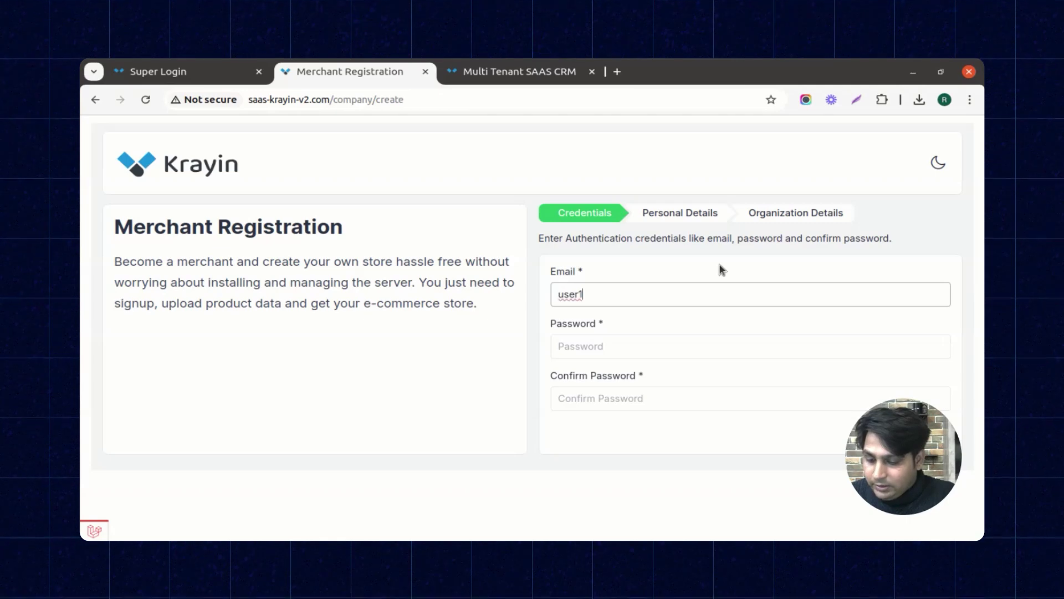
type("@exam")
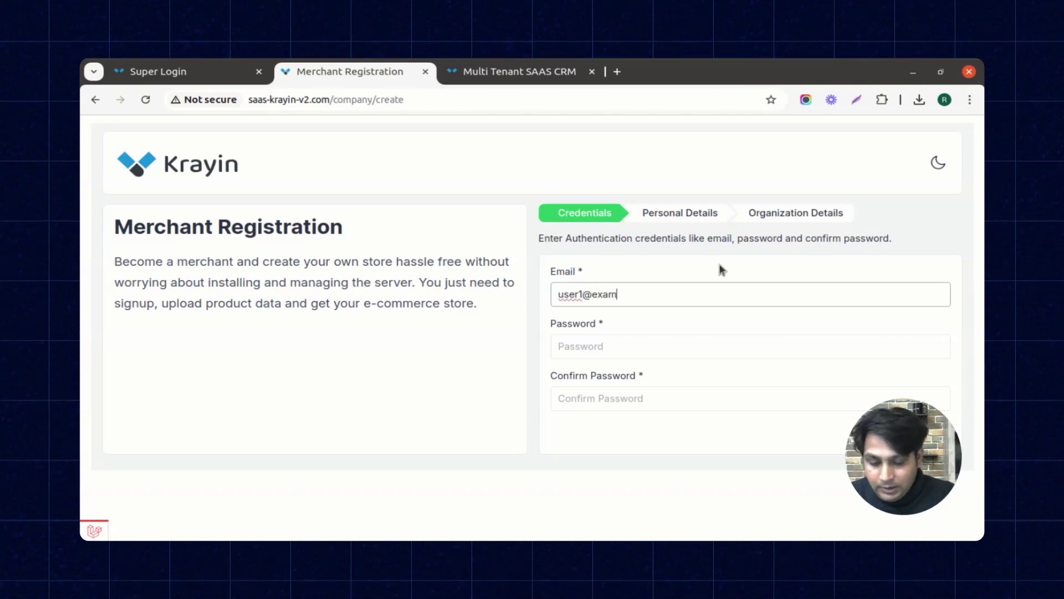
type("ple.com")
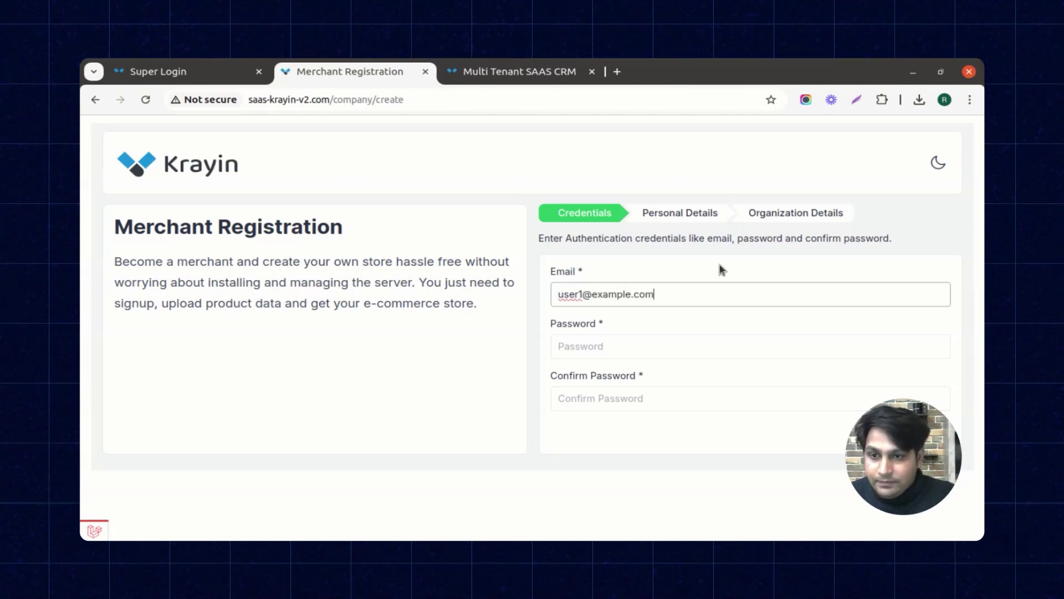
left_click(666, 356)
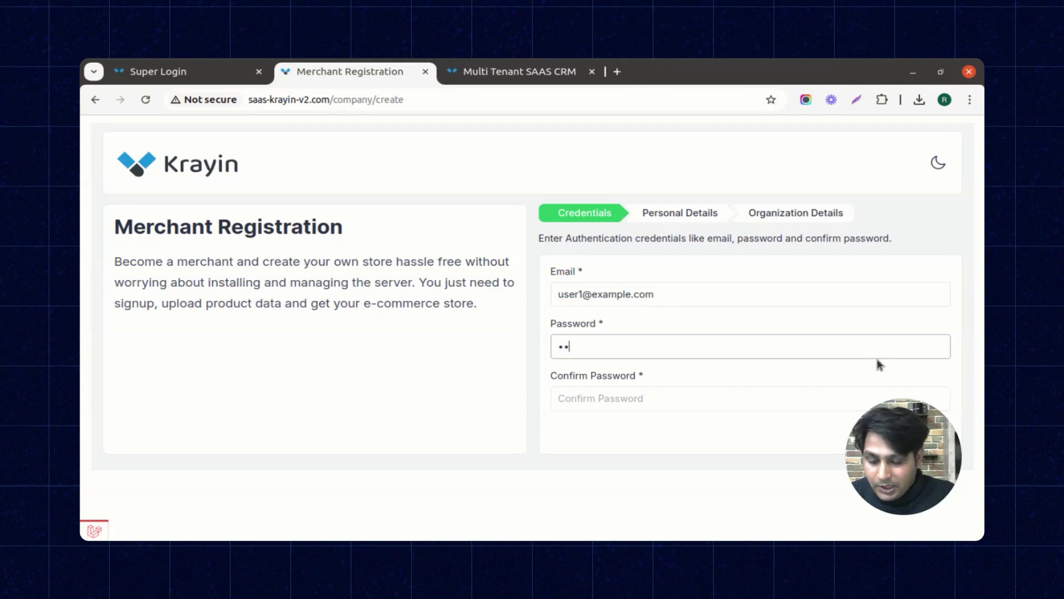
left_click(713, 398)
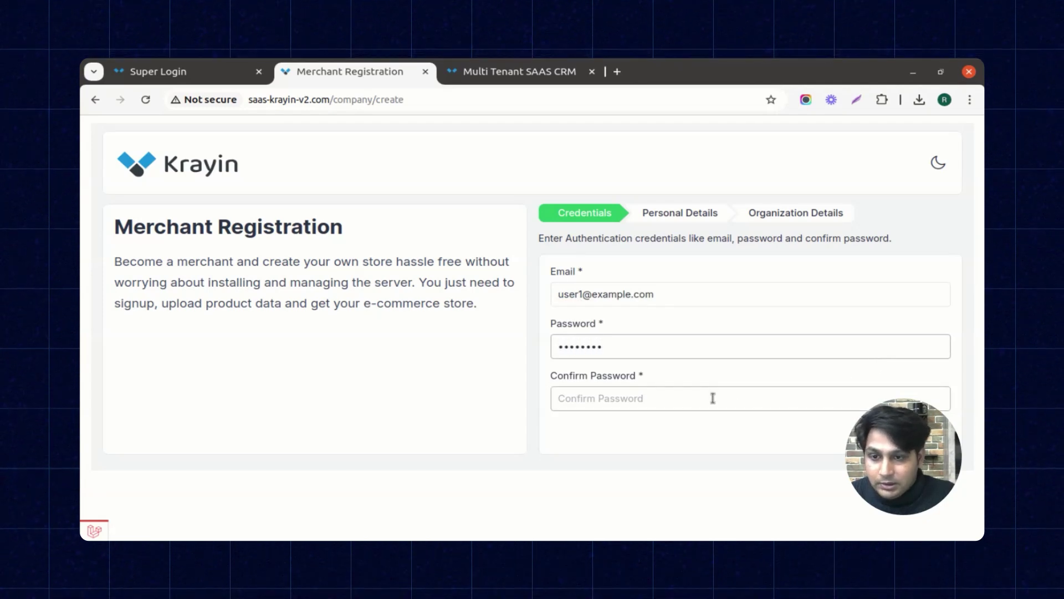
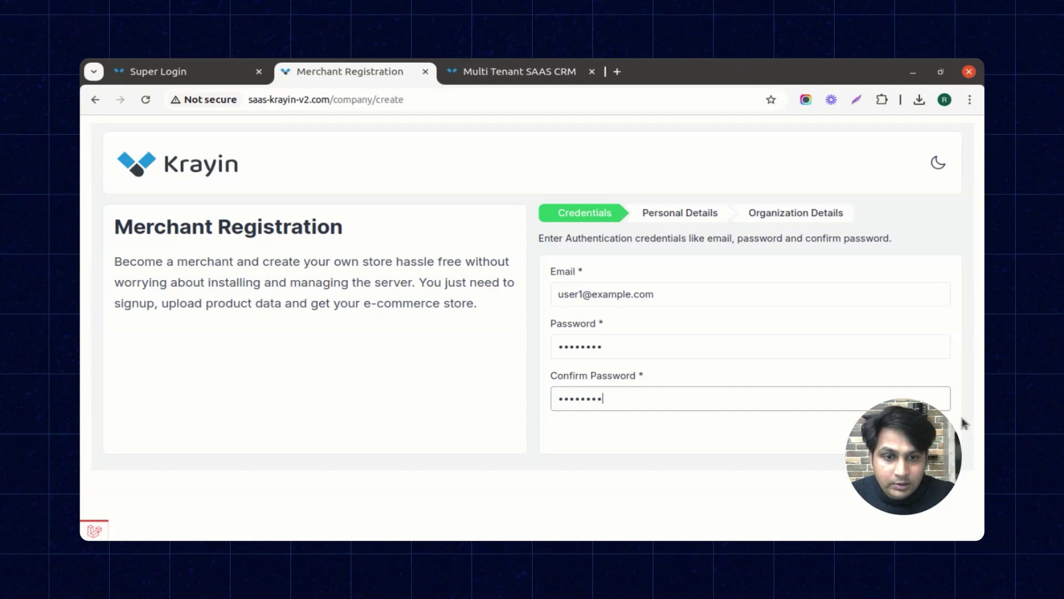
key("Return")
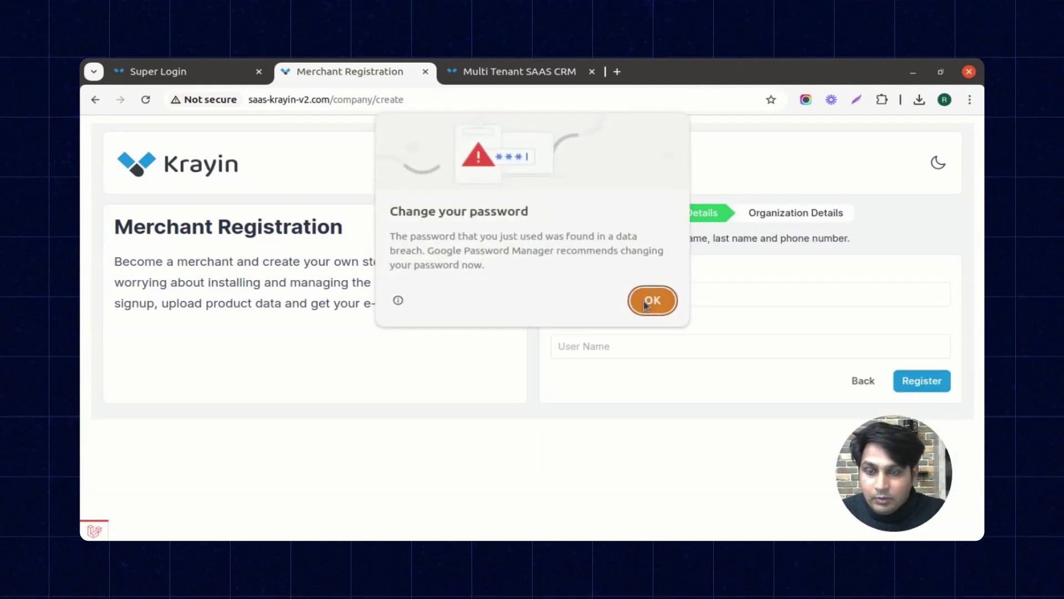
Step: Dismiss the password warning, fill in the merchant's name and user name, and advance
left_click(610, 298)
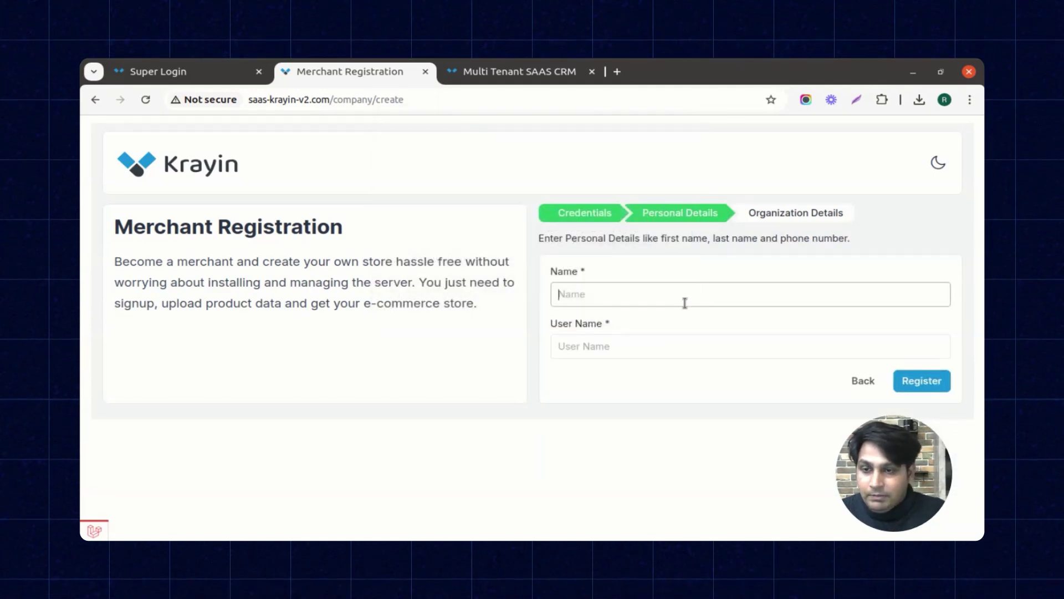
type("user1")
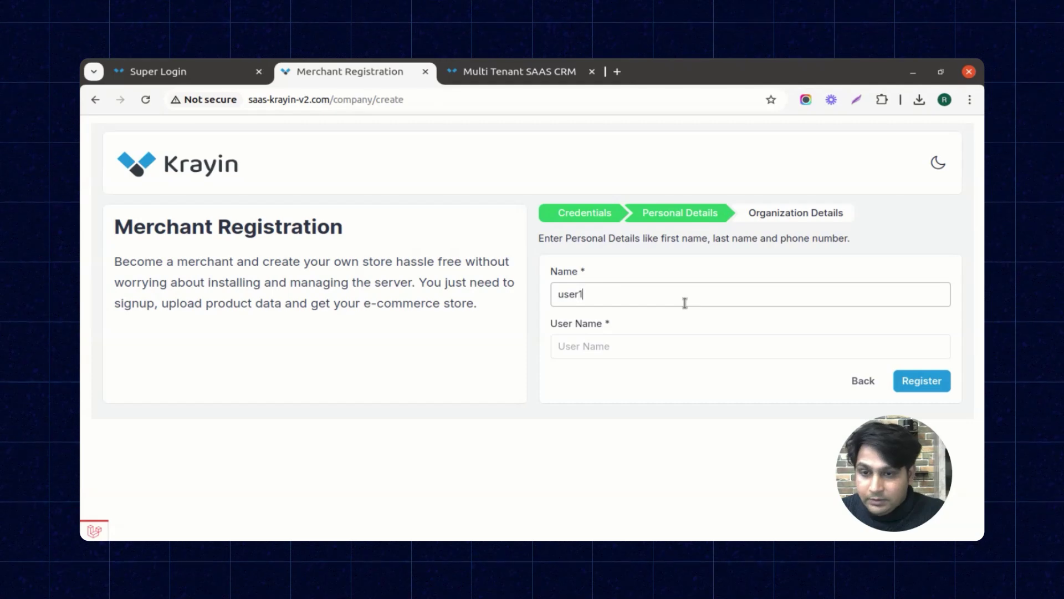
left_click(648, 343)
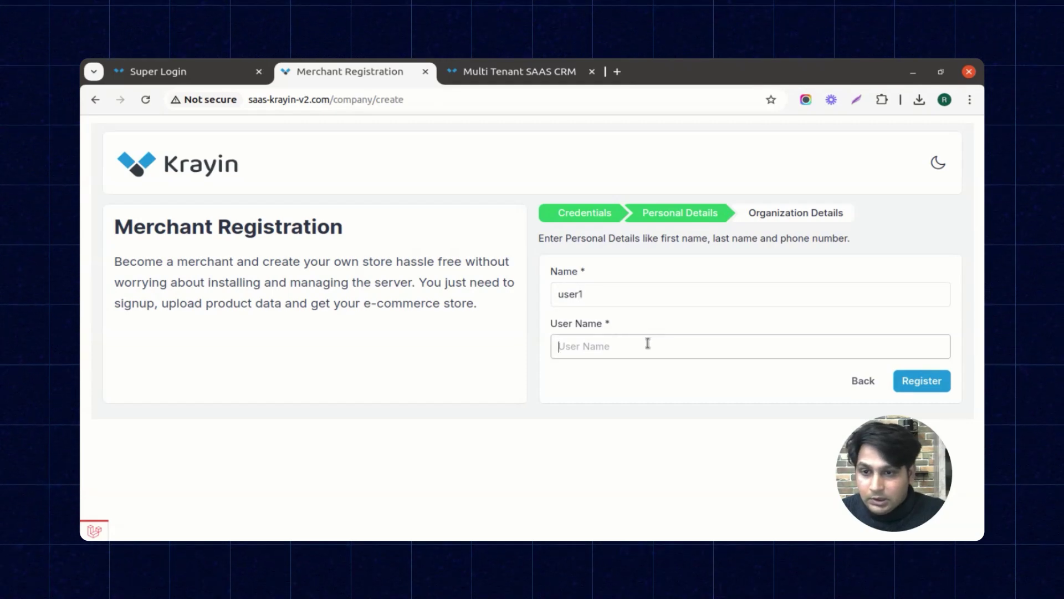
type("site1")
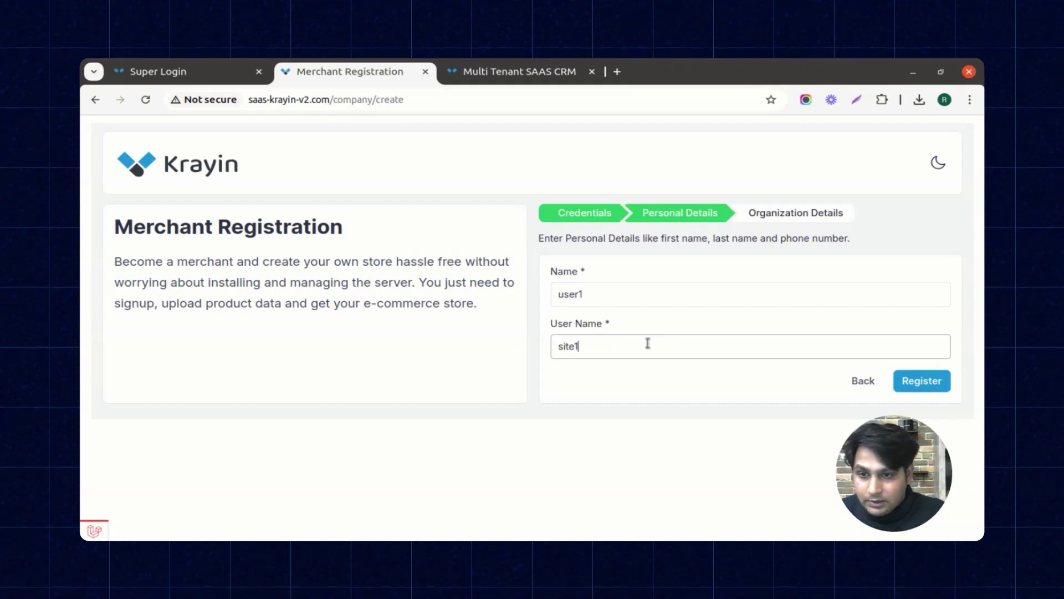
left_click_drag(647, 343, 546, 344)
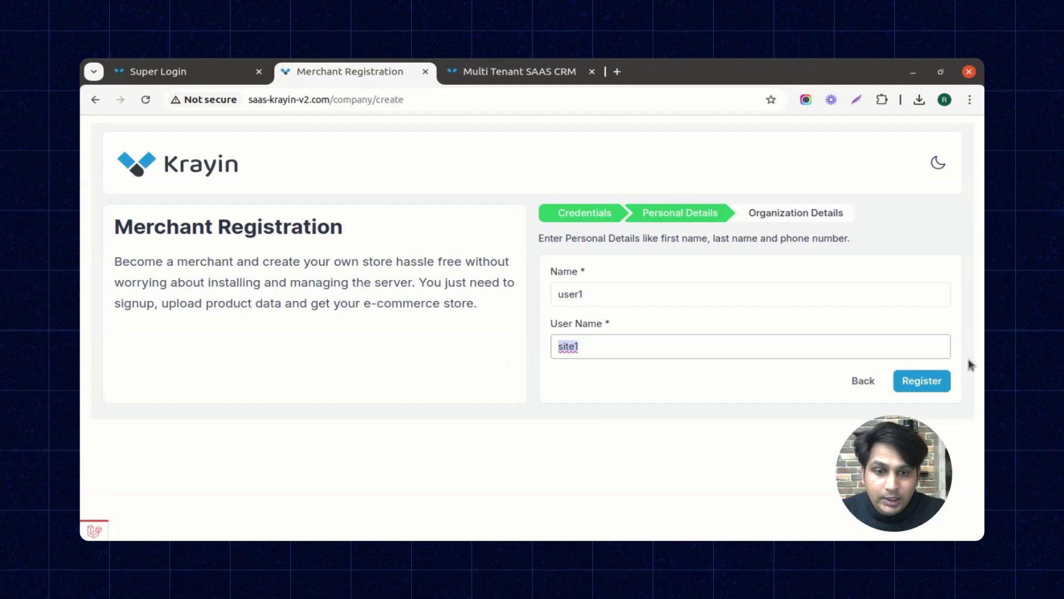
left_click(916, 381)
Step: Enter domain site1, CName 1Cname and description 'Description goes here' in Organization Details
left_click(581, 293)
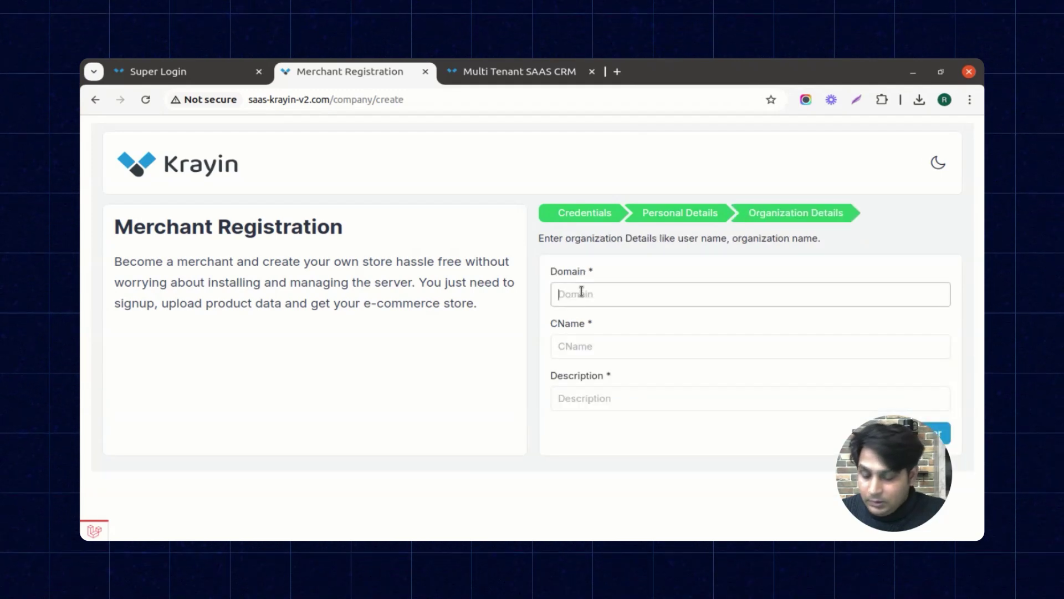
type("site1")
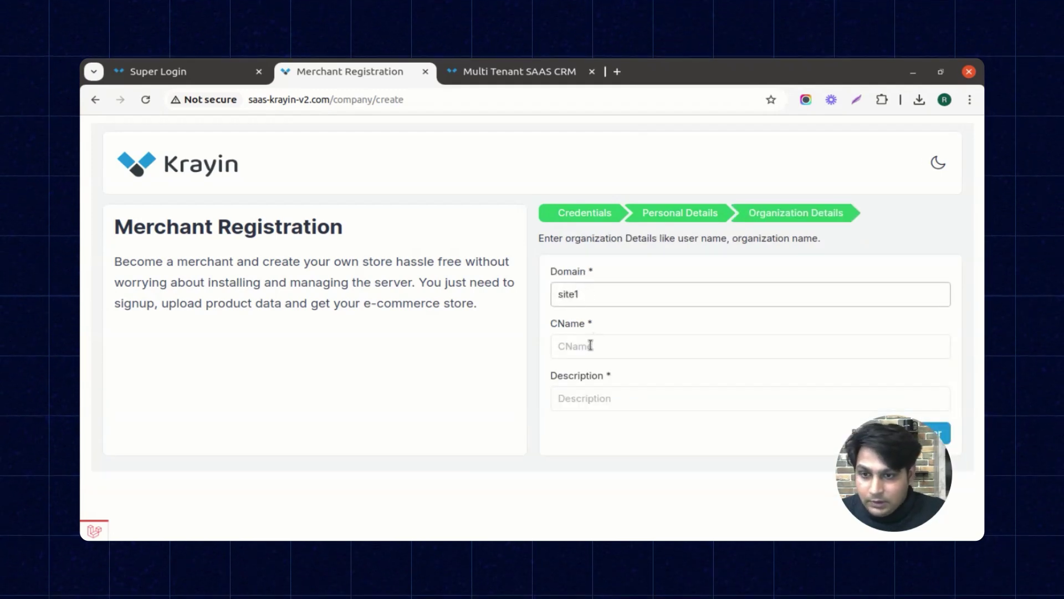
left_click(587, 350)
type("iCname")
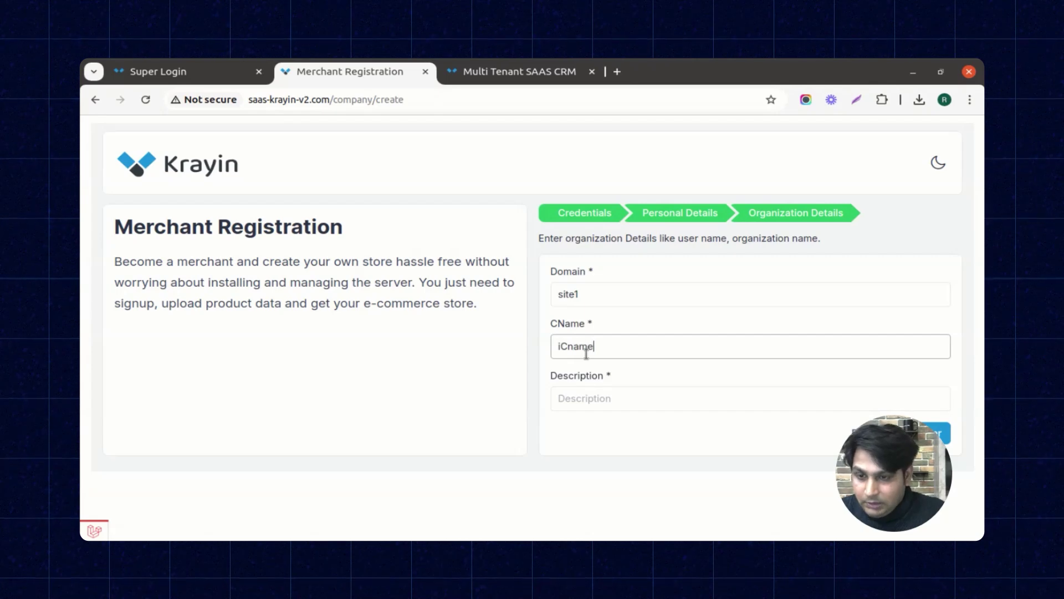
left_click(670, 398)
type("Desc")
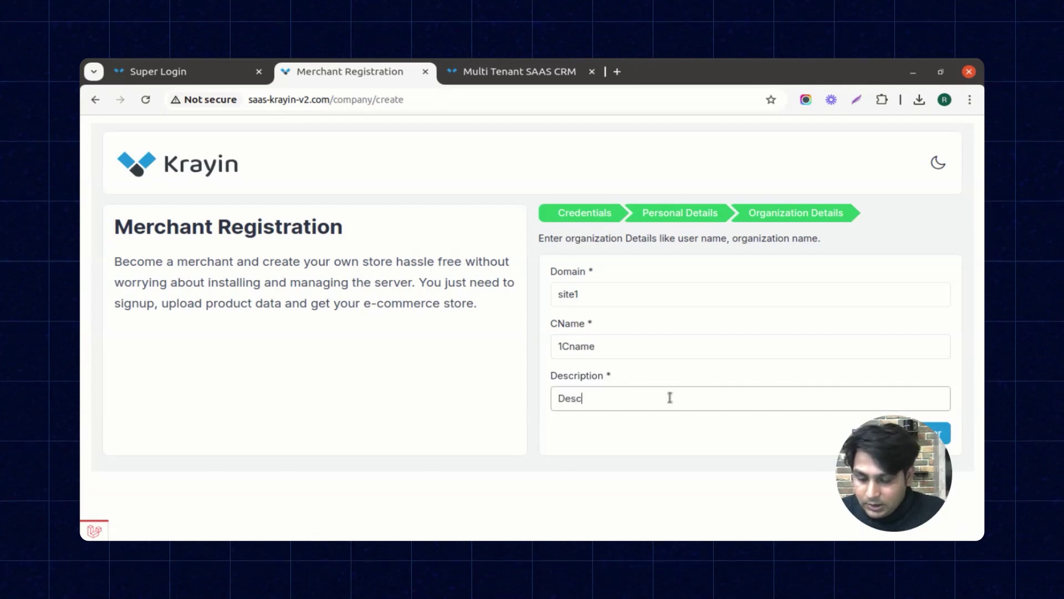
type("ription ")
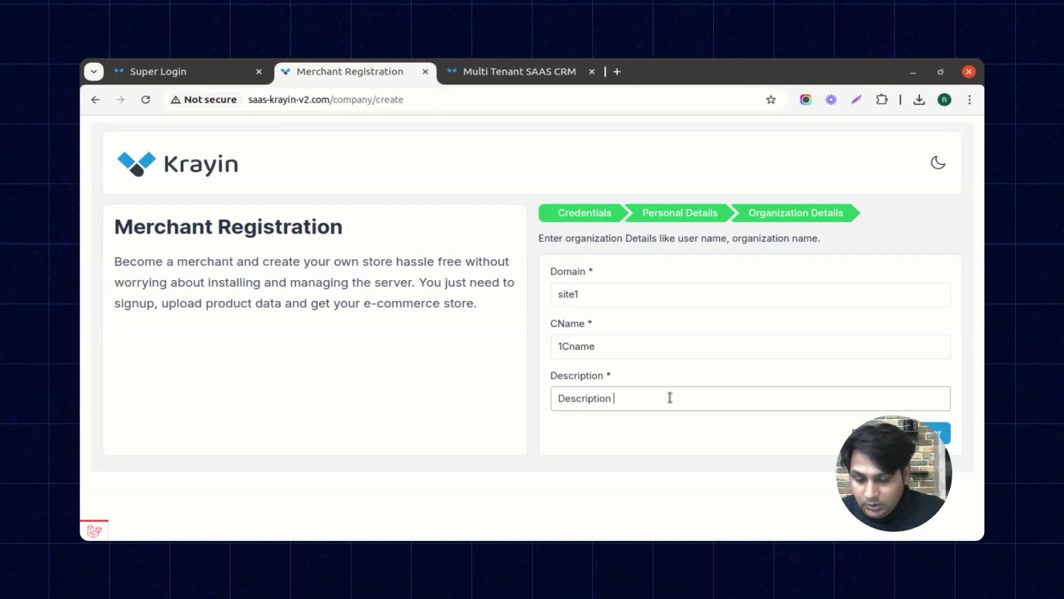
type("goes here")
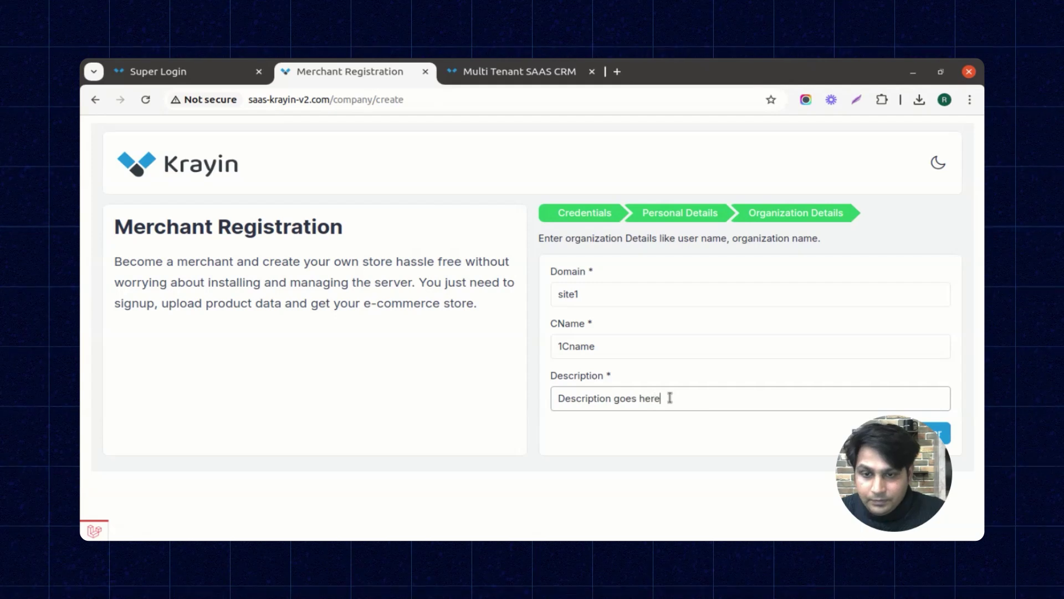
Step: Create the site1 store, sign out of its admin, and go back to Merchant Registration
left_click(948, 435)
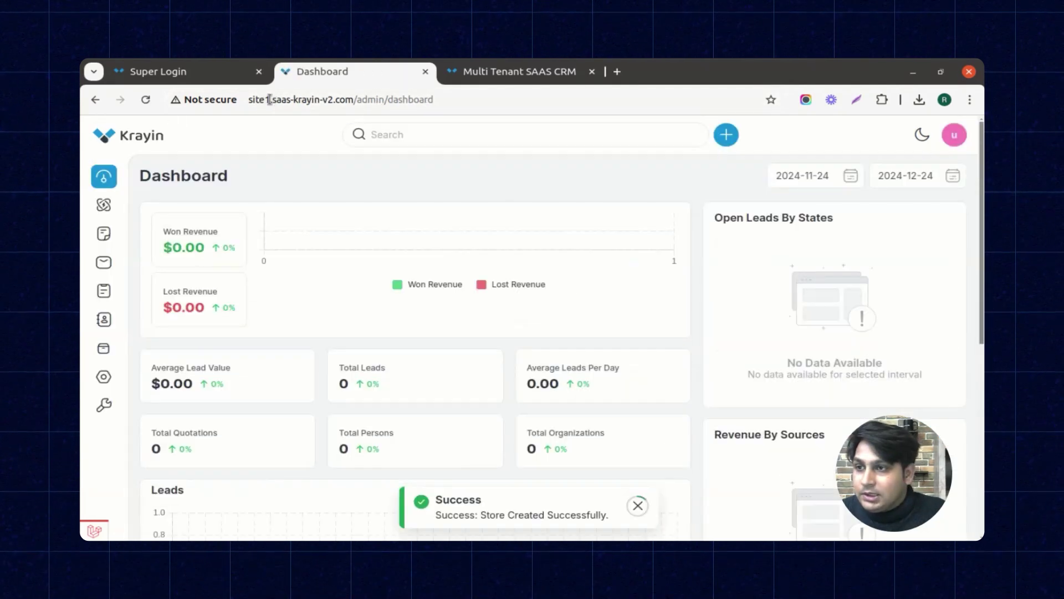
left_click_drag(271, 100, 258, 99)
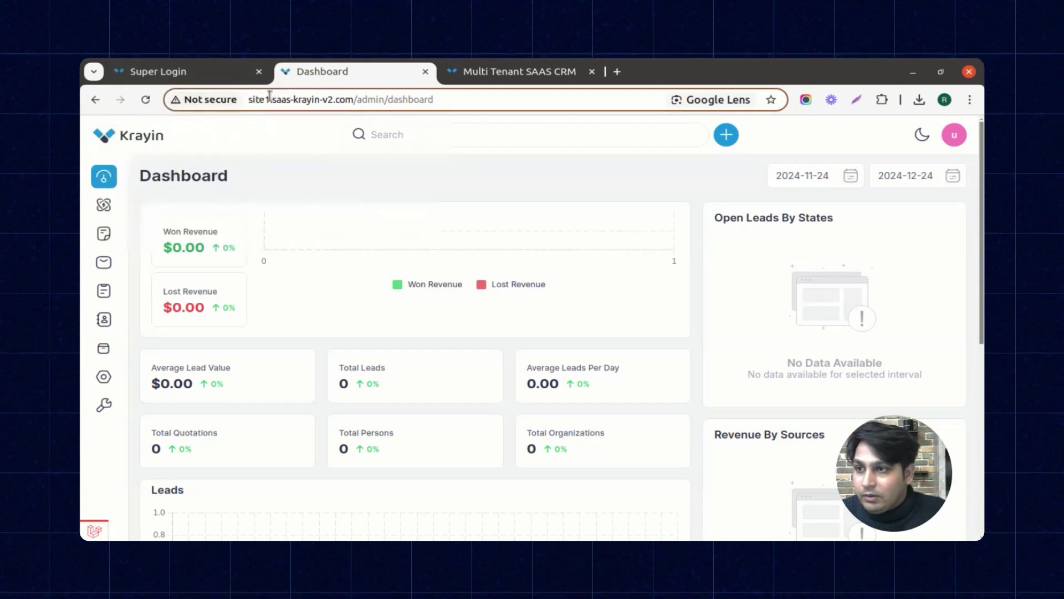
left_click(954, 141)
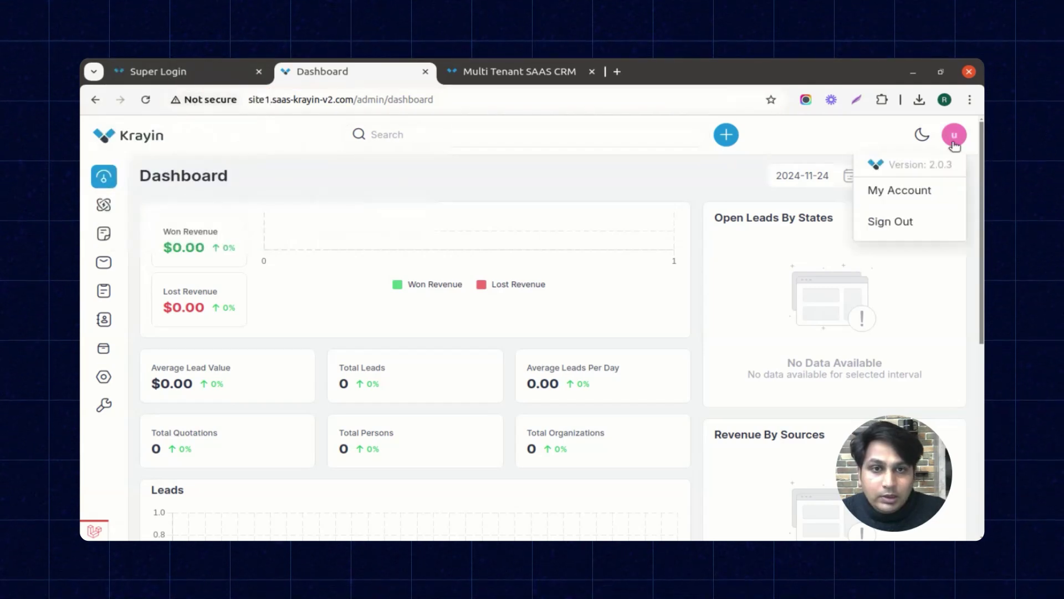
left_click(892, 221)
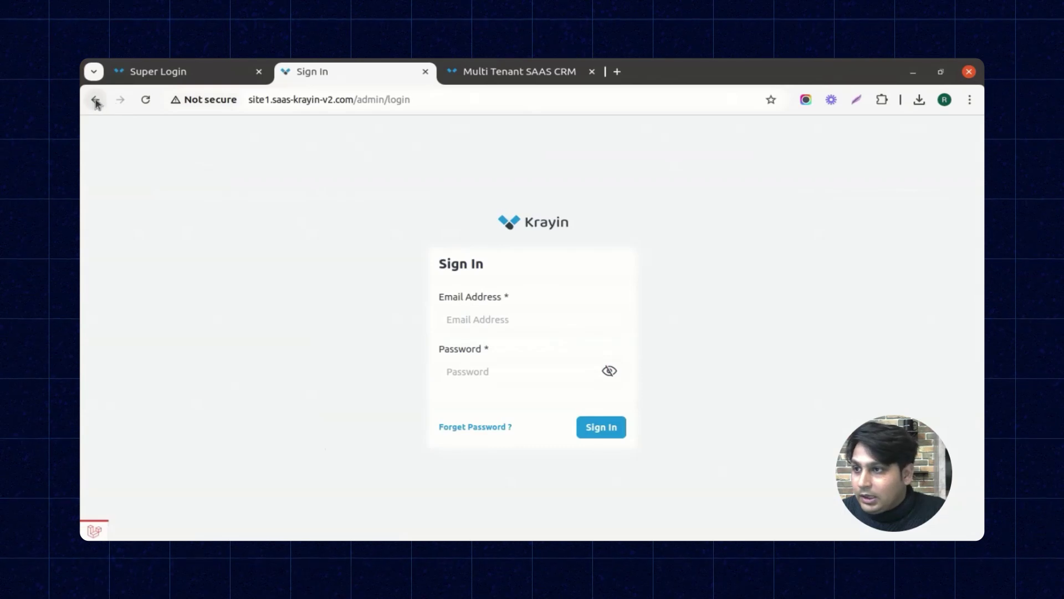
left_click(96, 100)
left_click(95, 100)
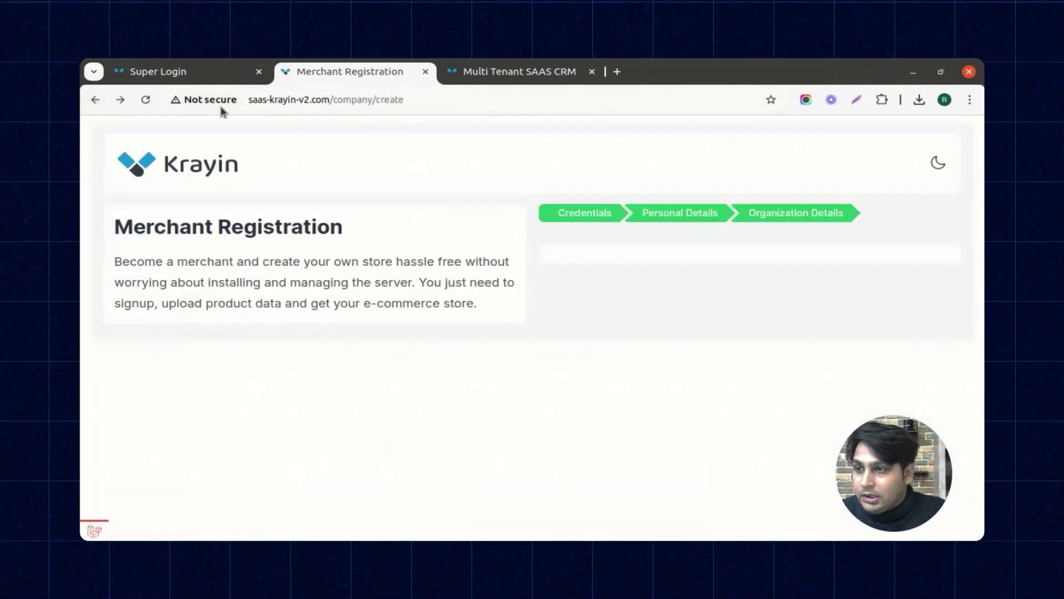
Step: Start a new merchant registration, entering an e-mail and a matching password
left_click(99, 100)
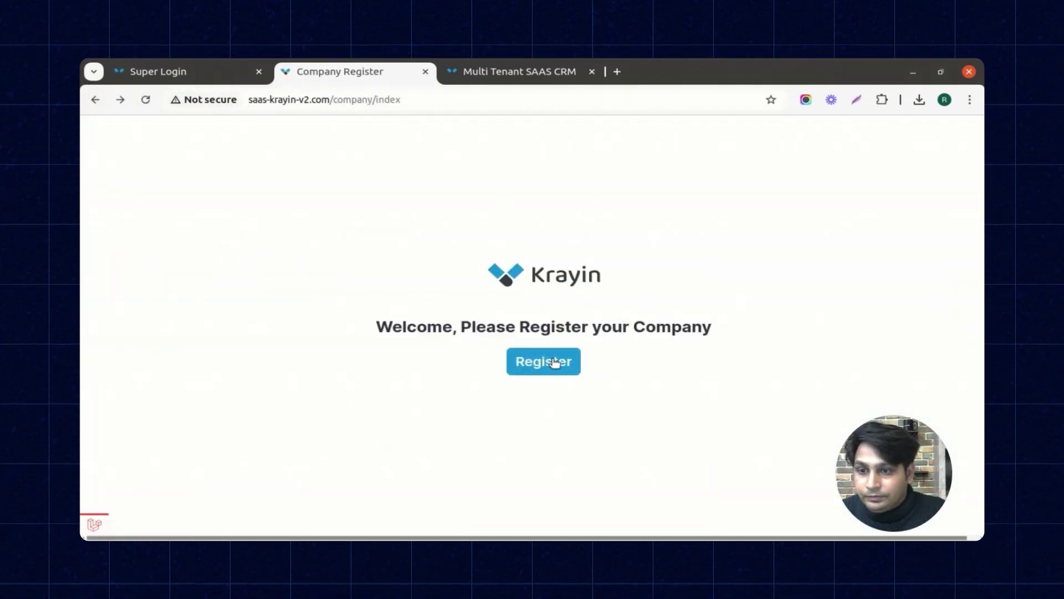
left_click(529, 362)
left_click(599, 299)
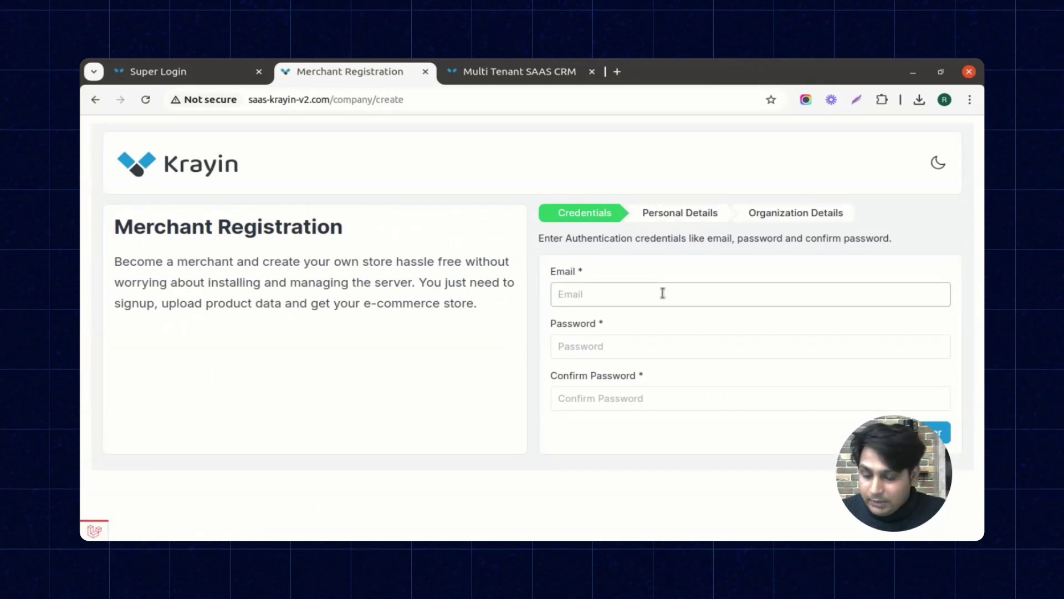
type("user")
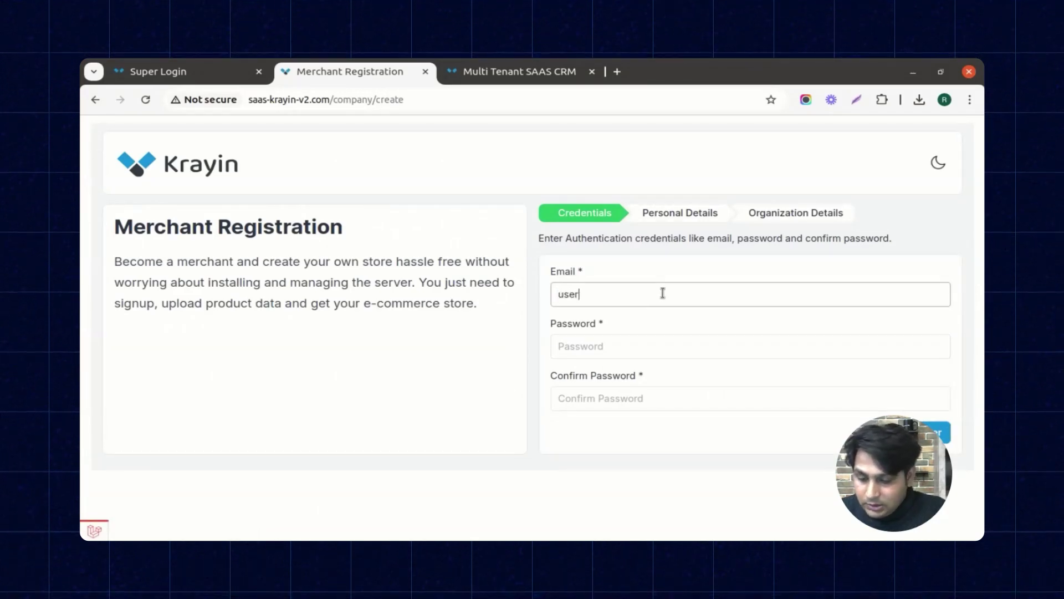
type("2")
key("BackSpace")
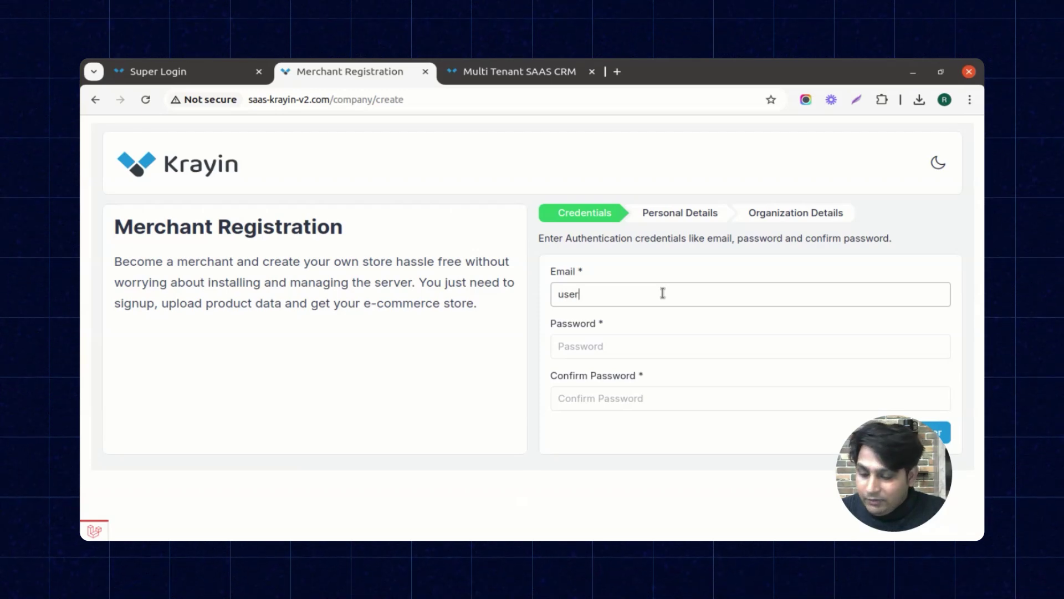
type("1")
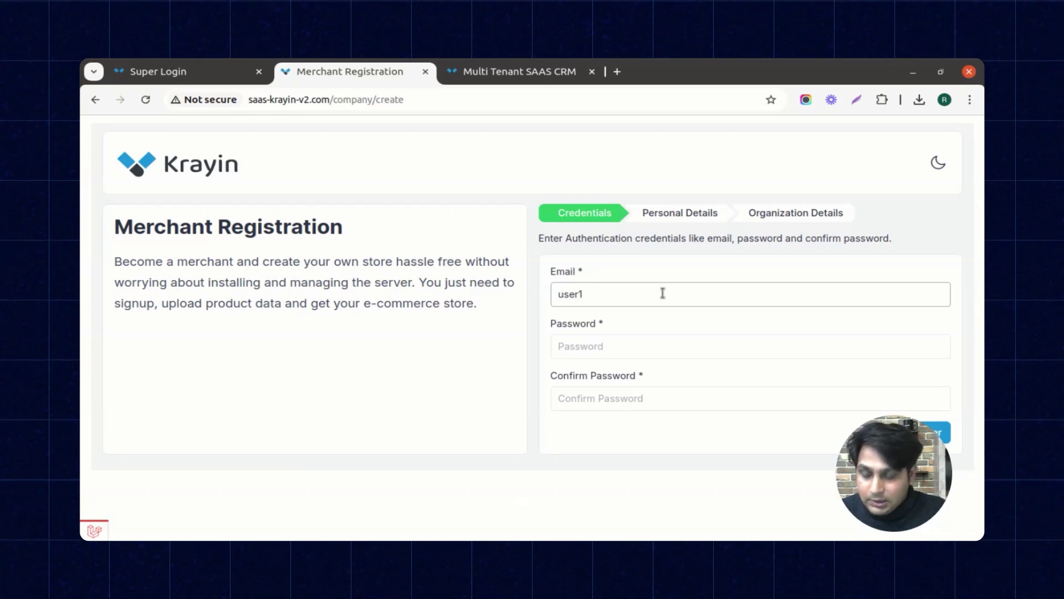
type("@example.com")
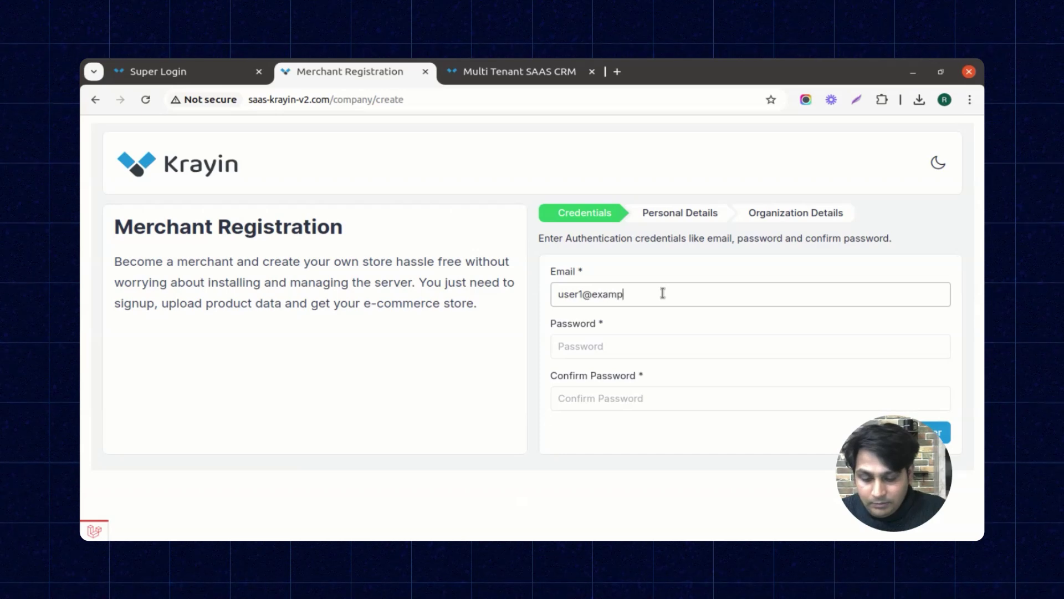
left_click(615, 355)
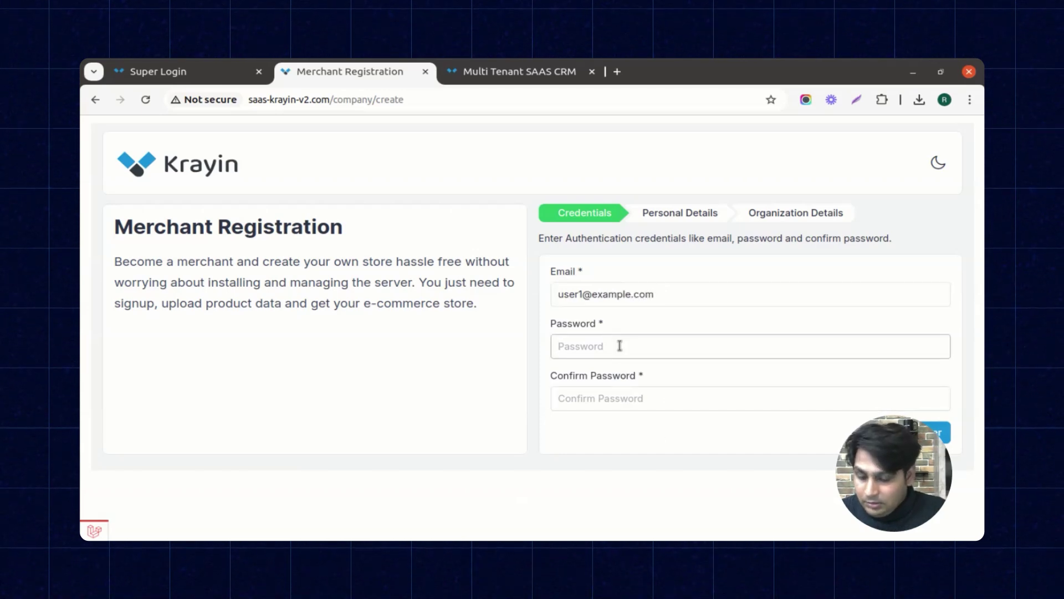
key("Tab")
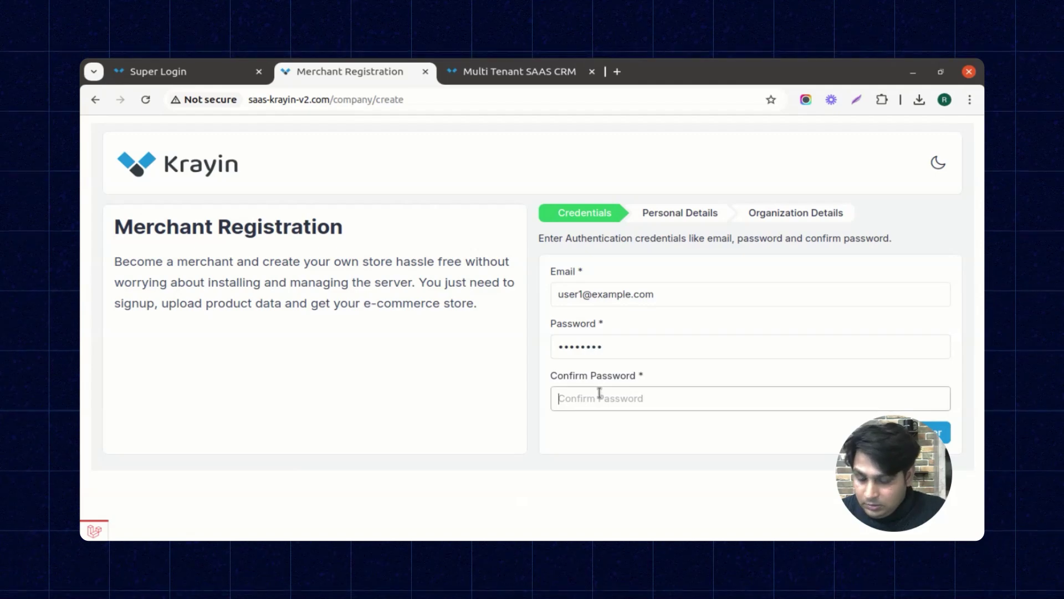
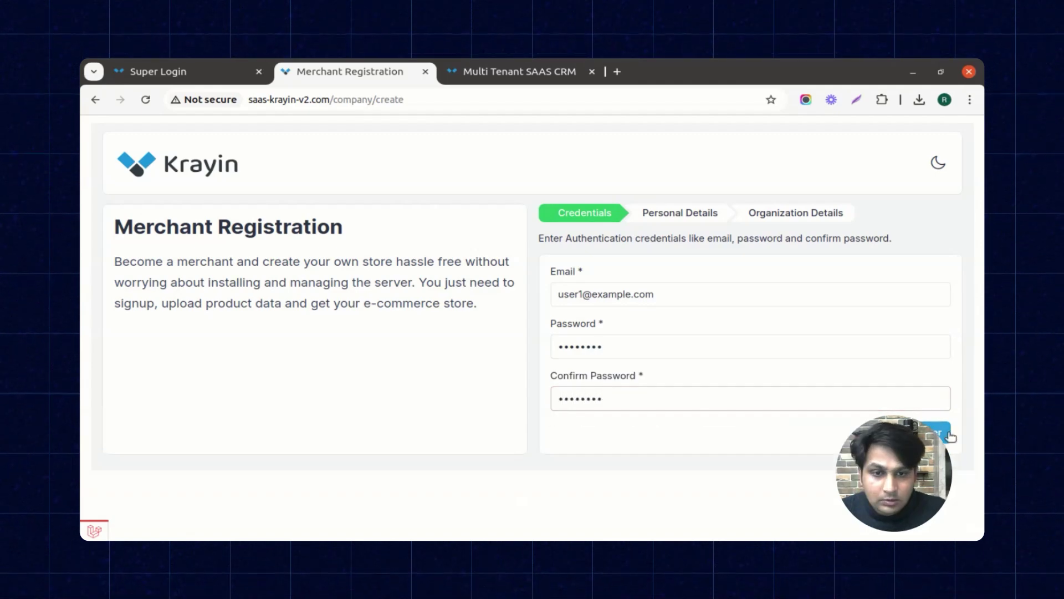
key("Return")
Step: Fix the already-taken e-mail and continue to Personal Details
triple_click(605, 315)
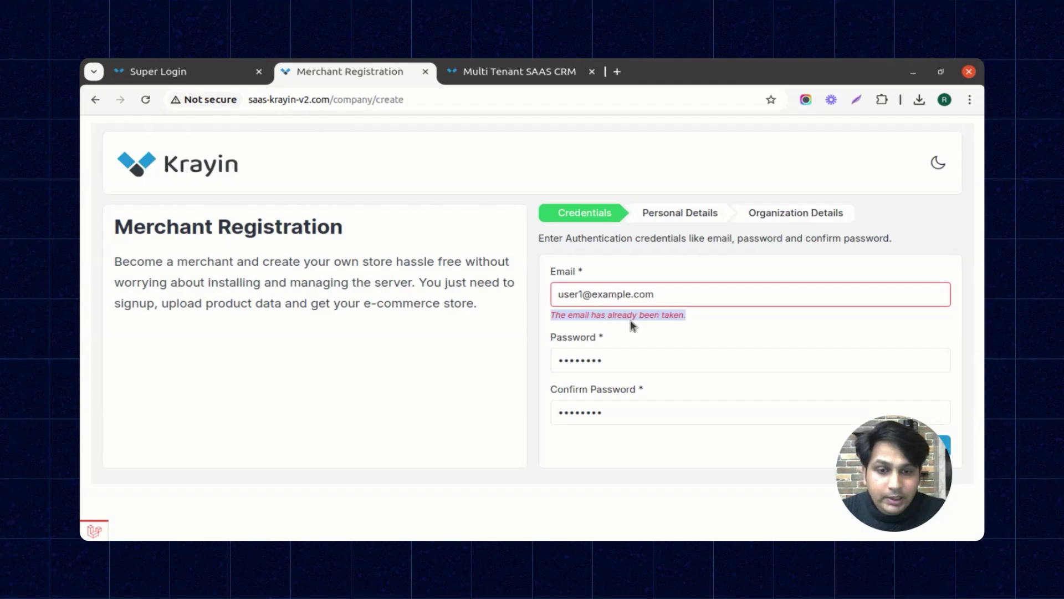
left_click(795, 292)
key("BackSpace")
type("2")
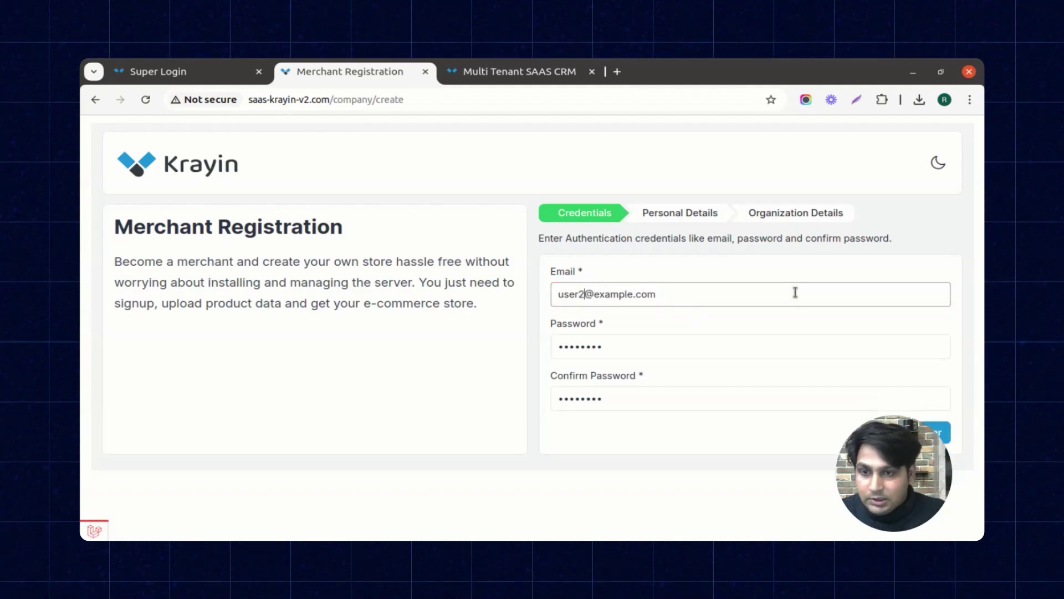
left_click(949, 442)
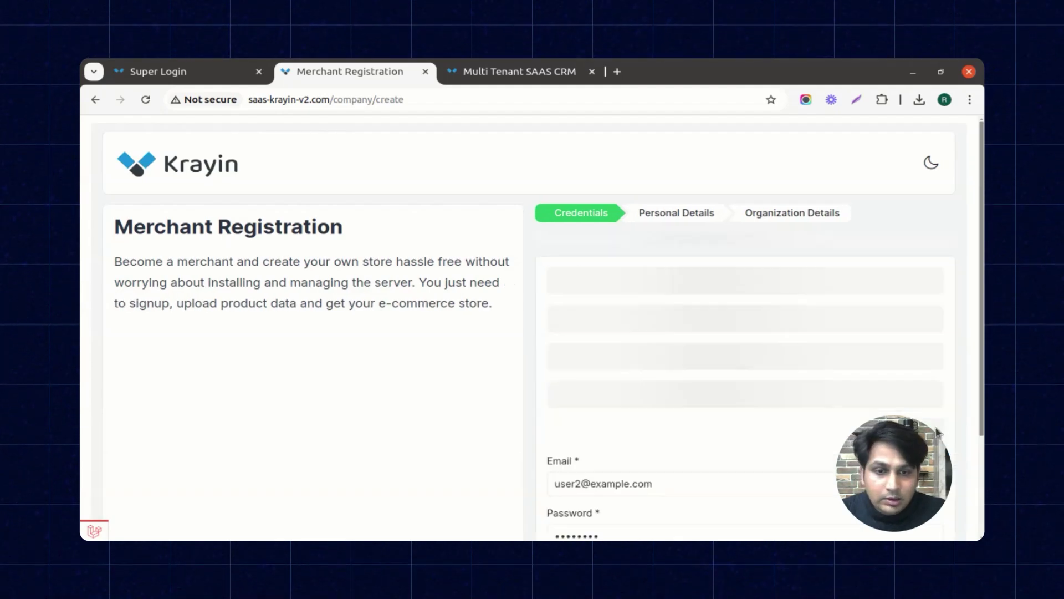
Step: Fill in the merchant's name and continue to Organization Details
left_click(632, 291)
type("user")
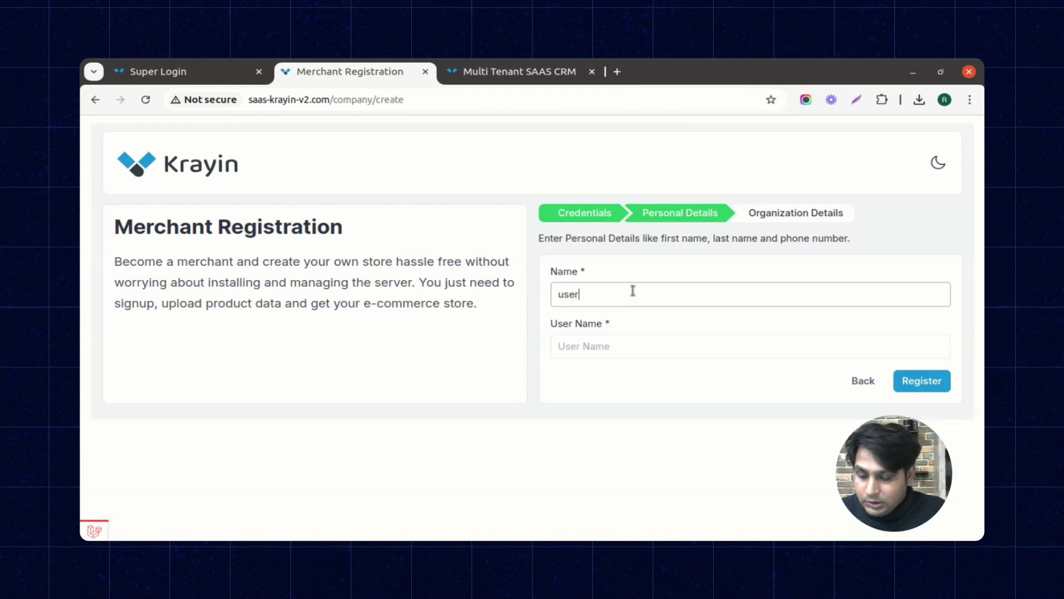
type("2")
left_click(599, 349)
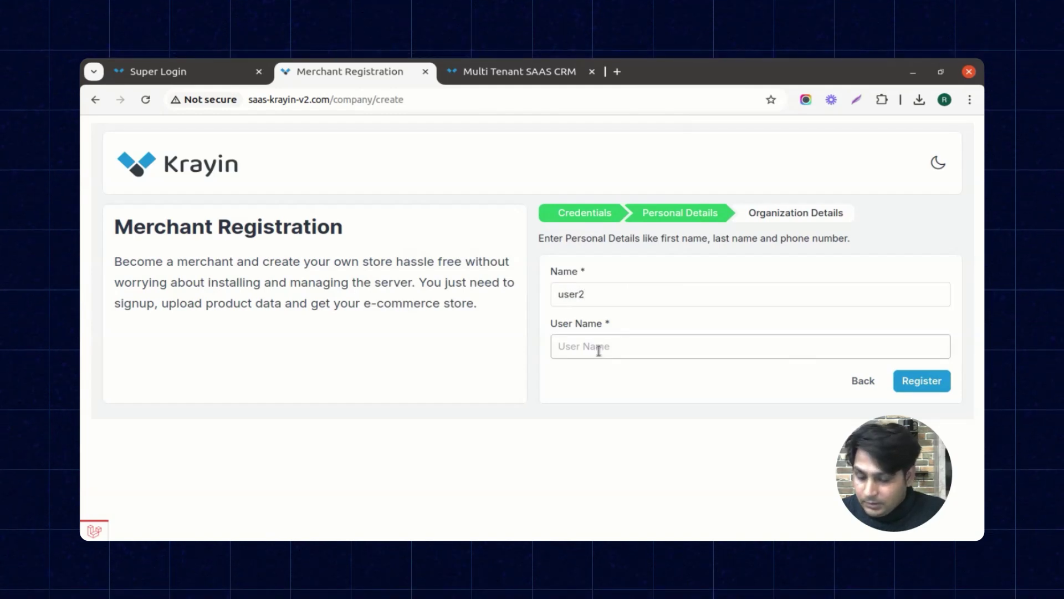
left_click(920, 379)
Step: Enter domain site2, CName 2Cname and 'Description of user 2', then register the store
left_click(603, 287)
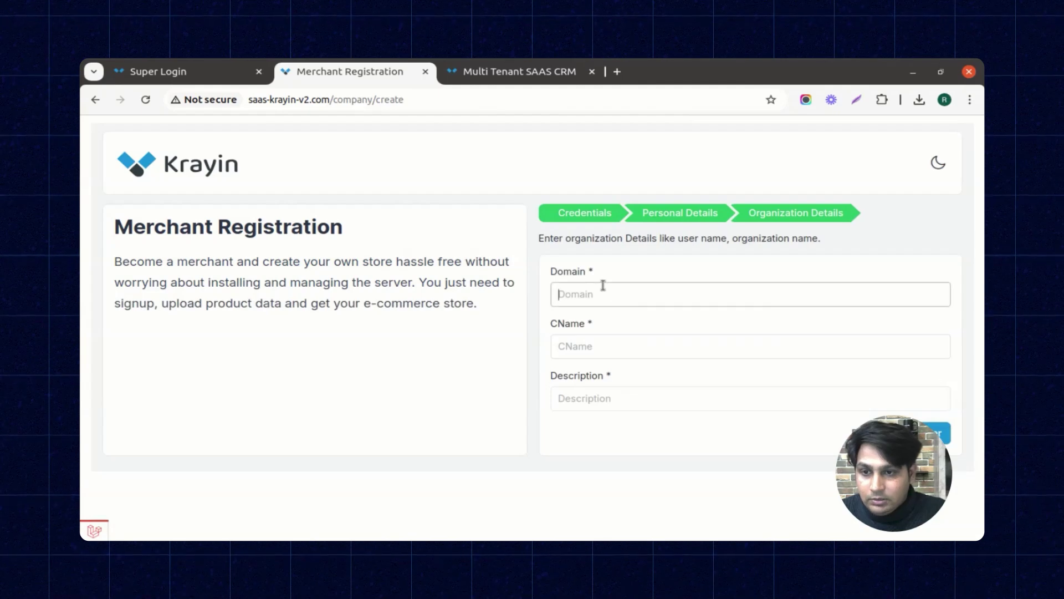
type("site2")
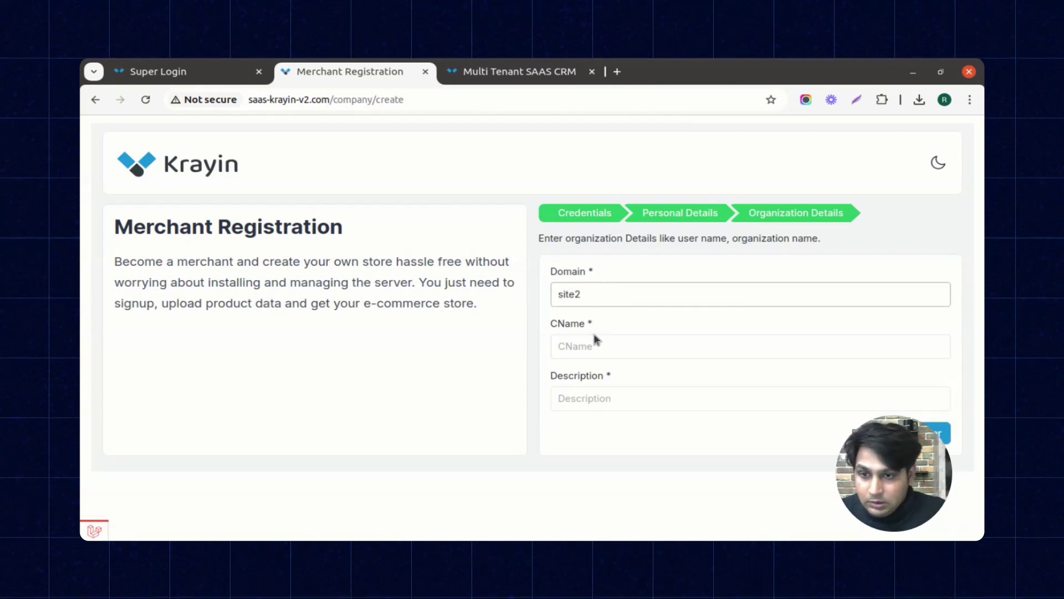
left_click(589, 344)
type("2Cname")
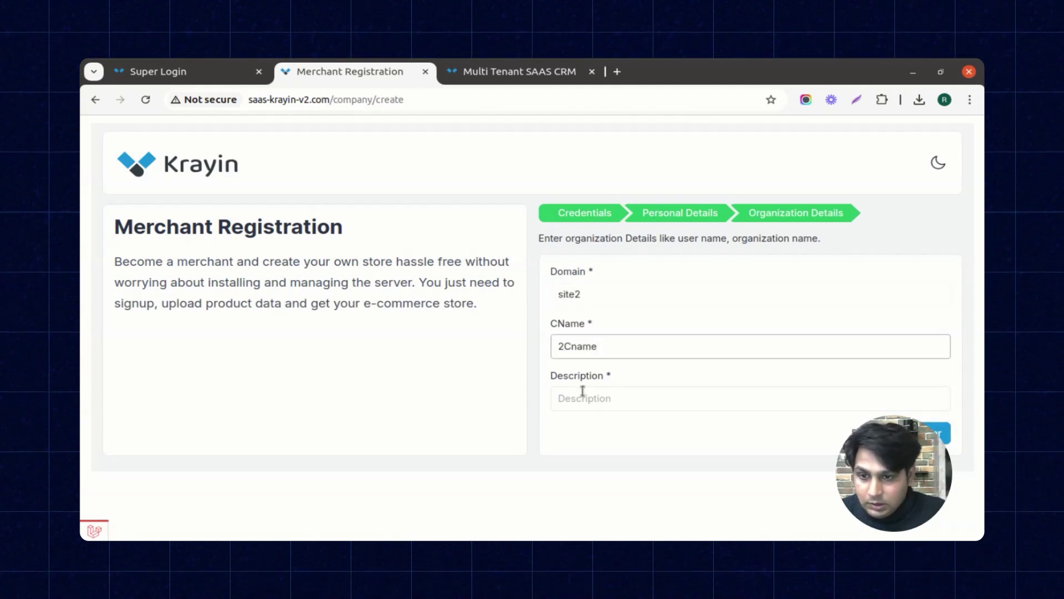
left_click(583, 392)
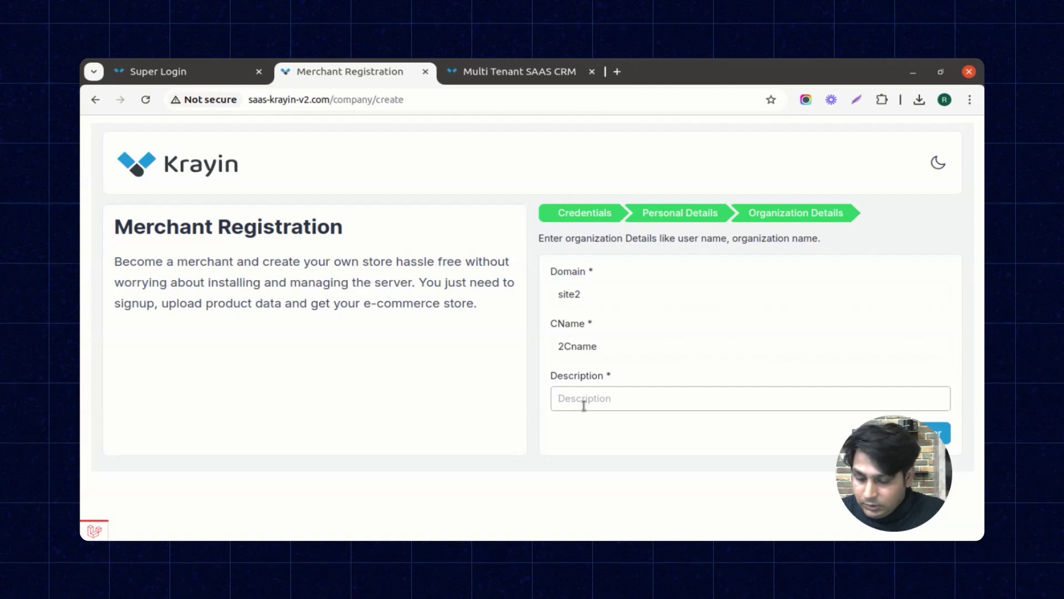
type("Descrip")
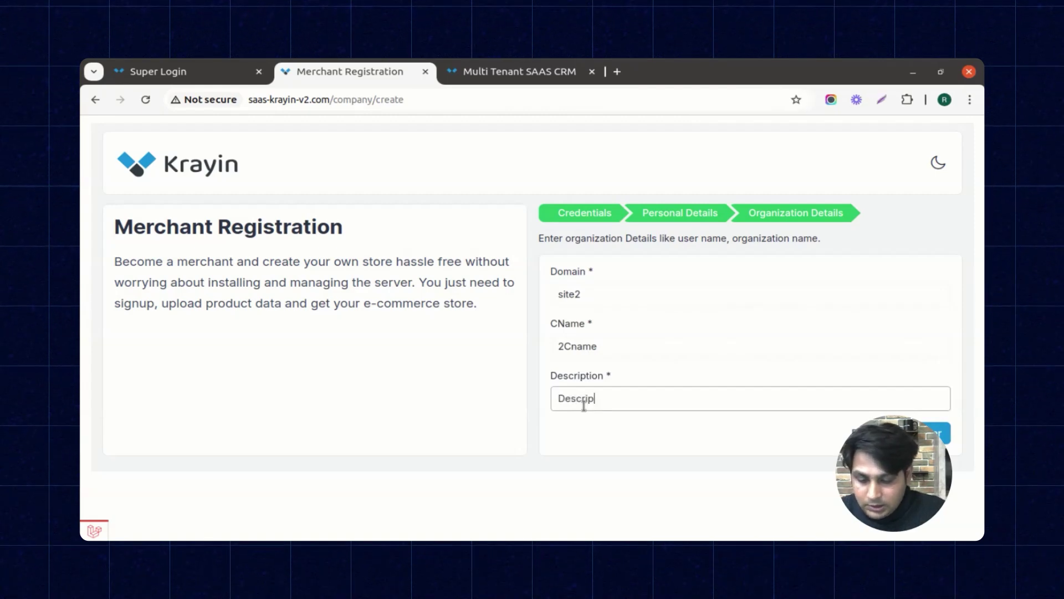
type("tion of use")
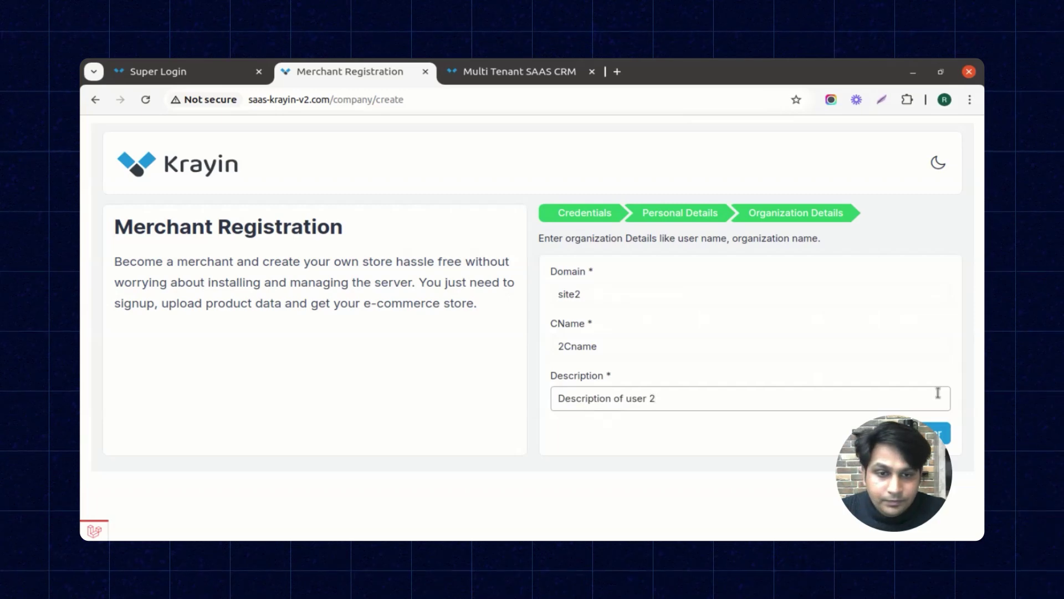
type("r 2")
left_click(945, 428)
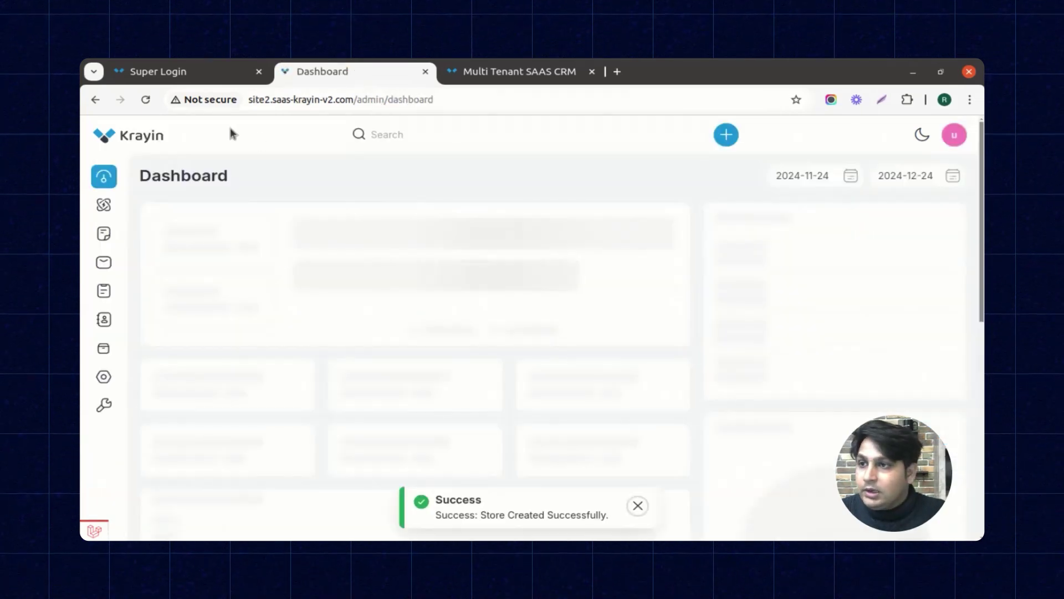
Step: Check the site2 subdomain in the address bar, then go back to the company registration page
double_click(269, 102)
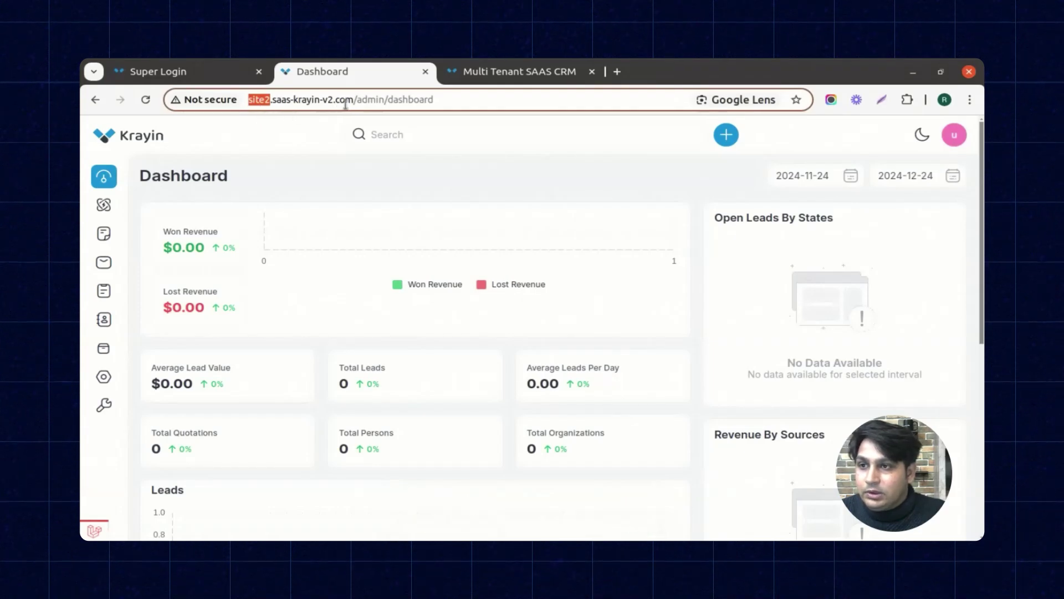
left_click(97, 100)
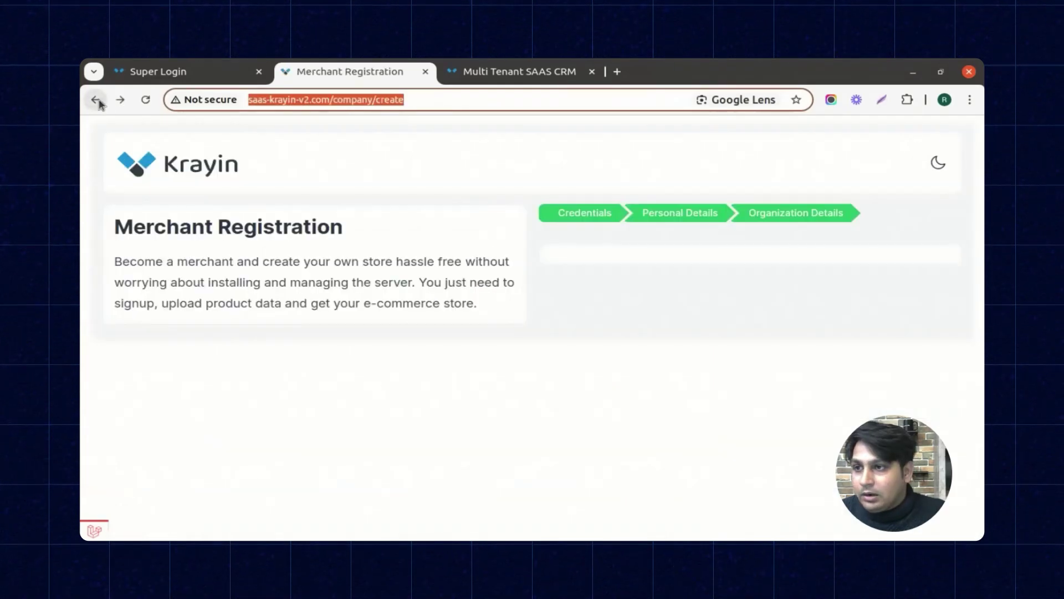
left_click(97, 101)
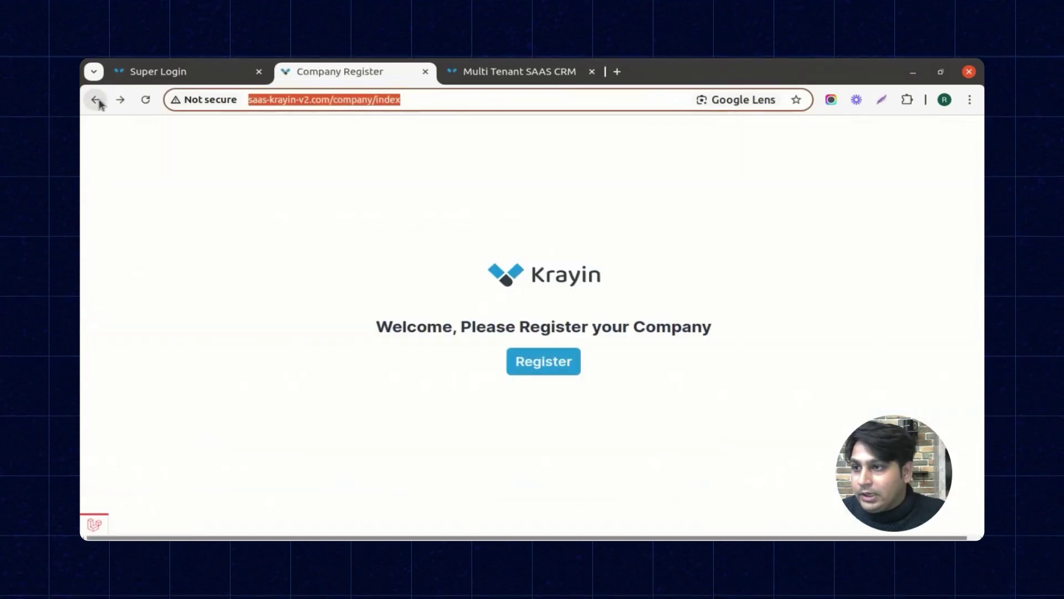
Step: Start a new registration with the account e-mail and password, then continue
left_click(523, 365)
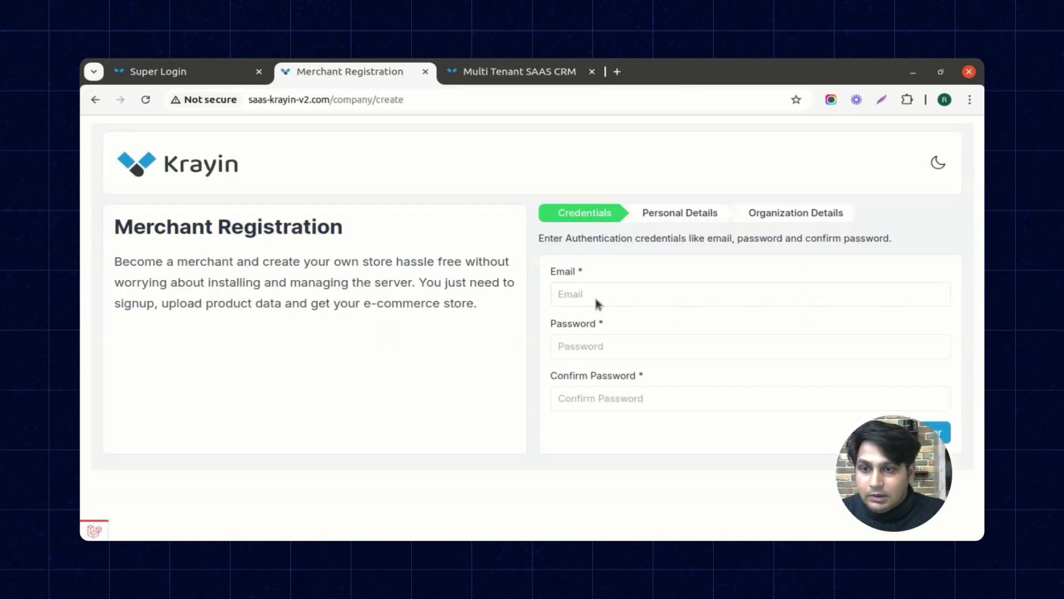
left_click(595, 296)
type("user3")
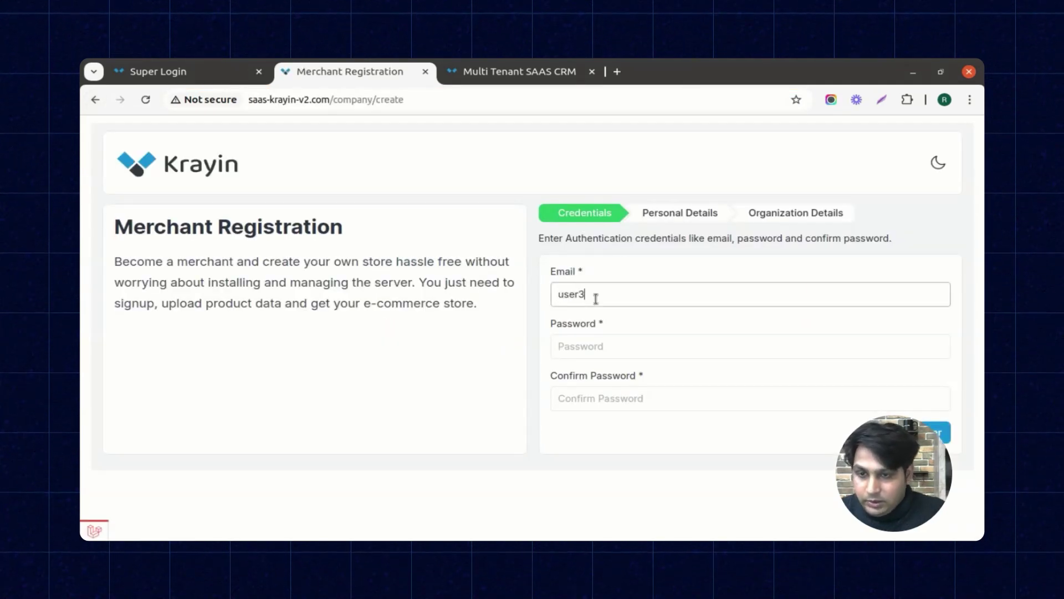
type("@e")
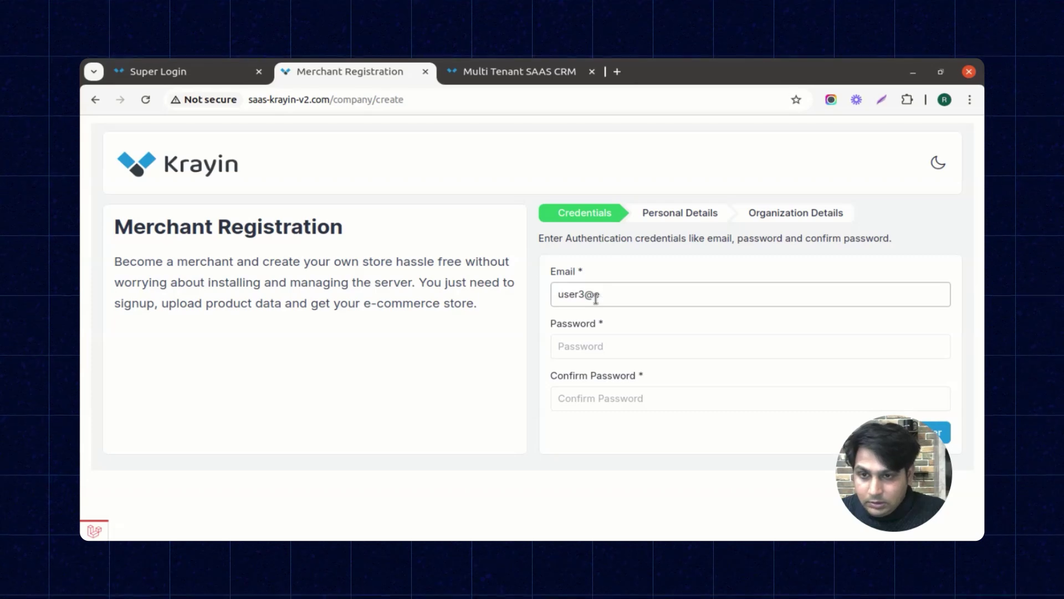
type("xample.com")
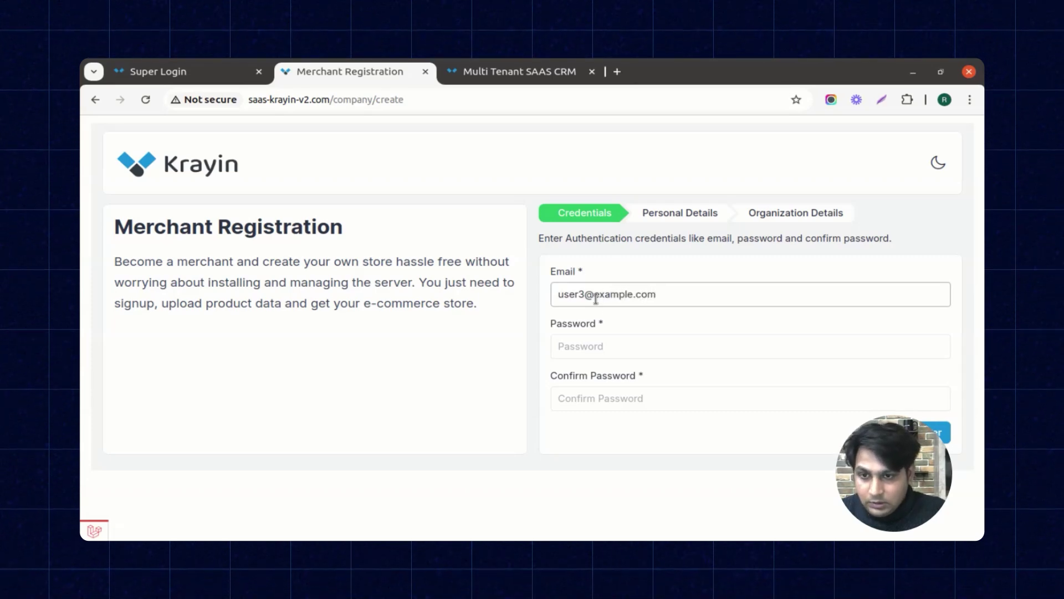
left_click(594, 344)
type("a")
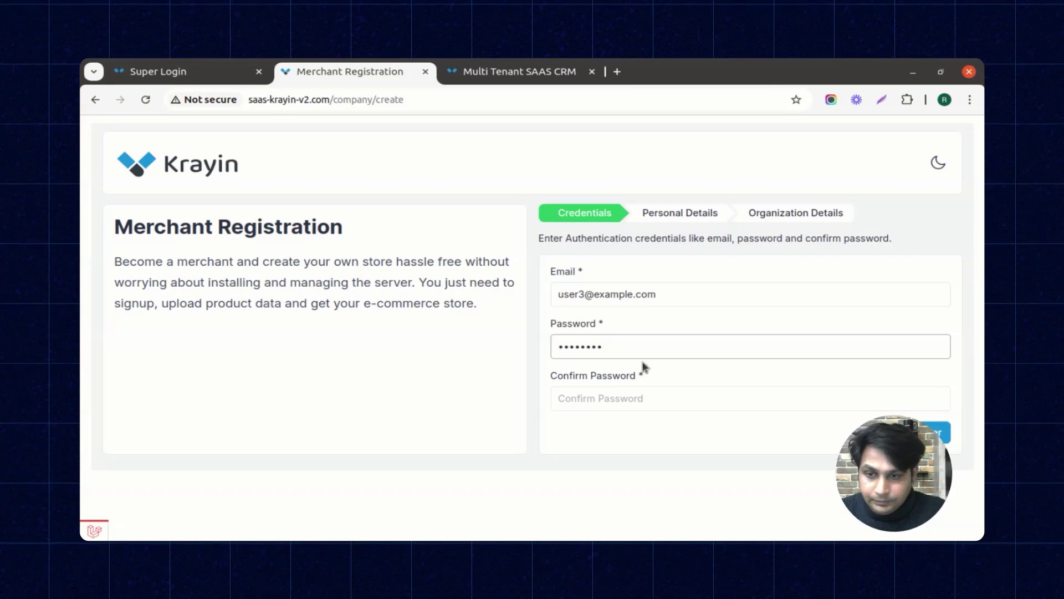
left_click(599, 398)
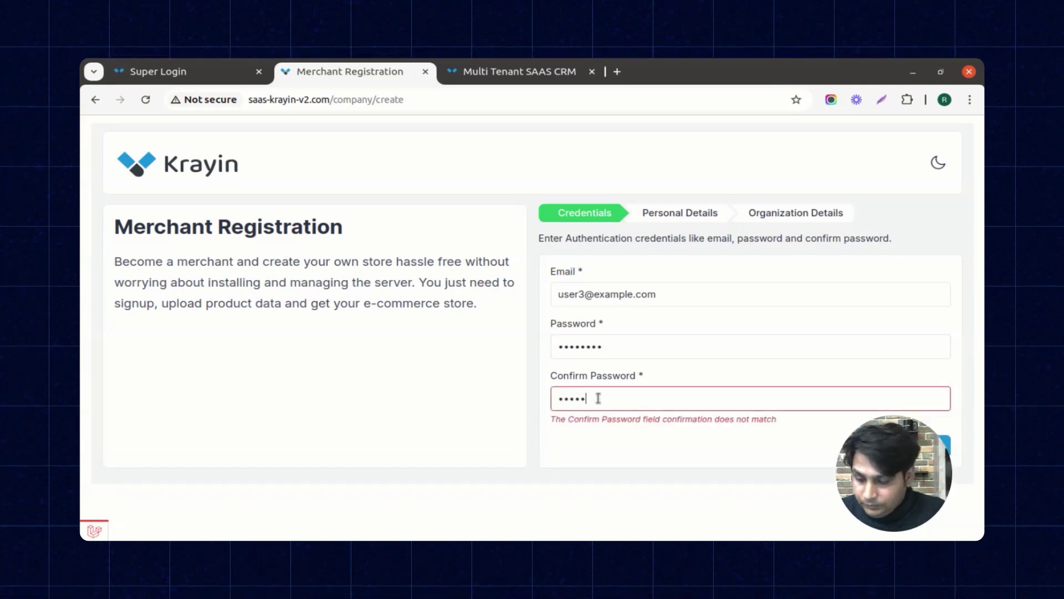
left_click(955, 437)
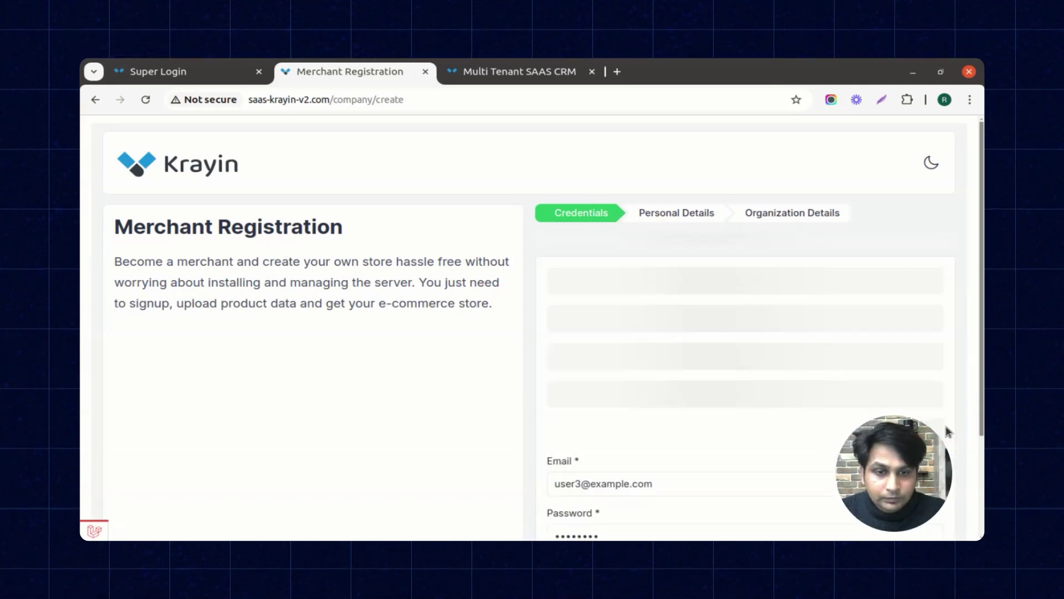
Step: Fill in the merchant's name and user name site3 in Personal Details
left_click(663, 284)
type("user3")
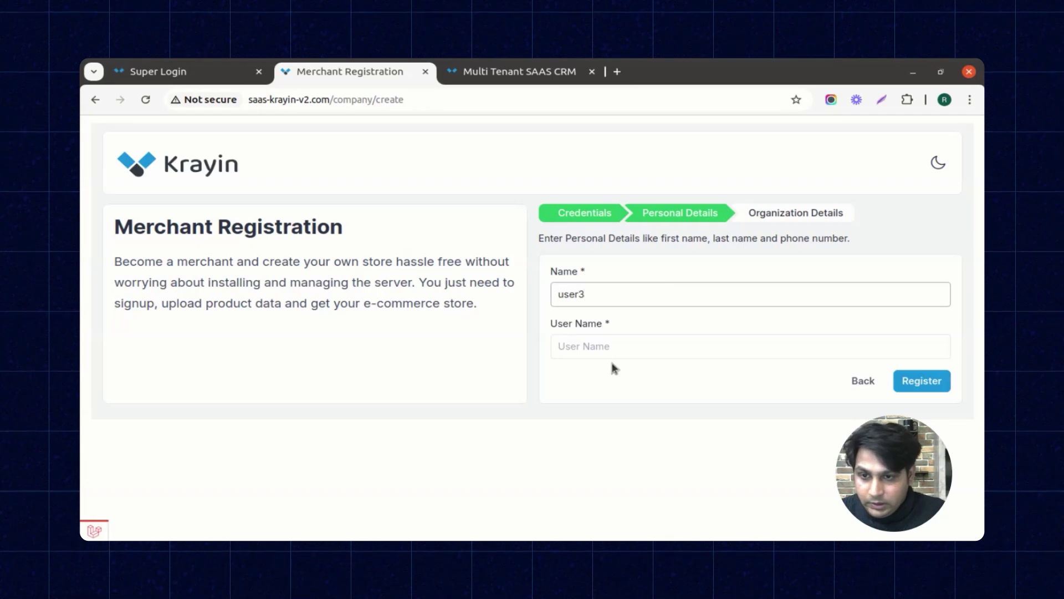
left_click(626, 345)
type("site3")
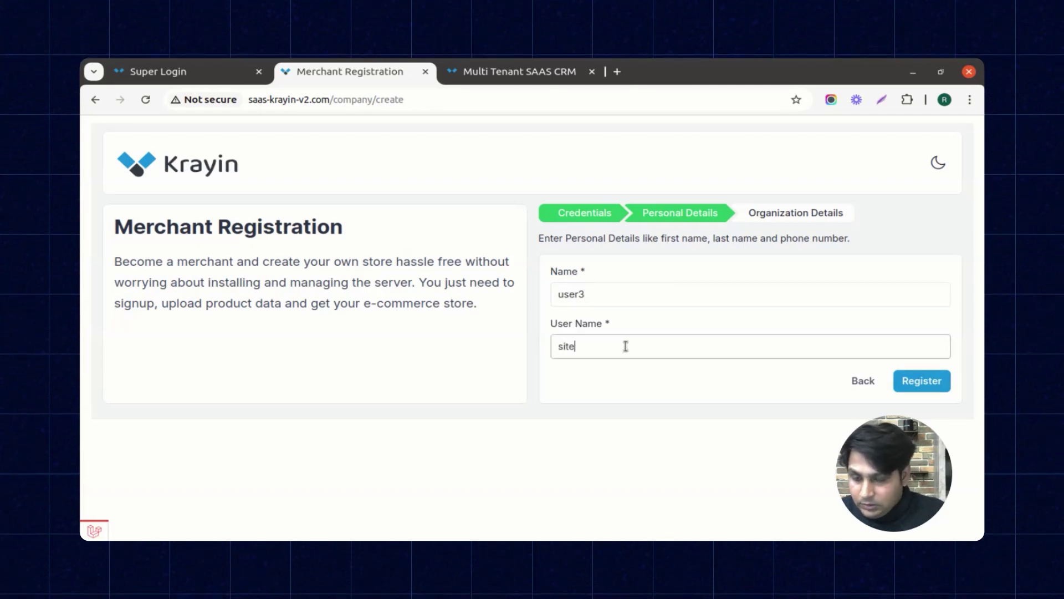
left_click(932, 377)
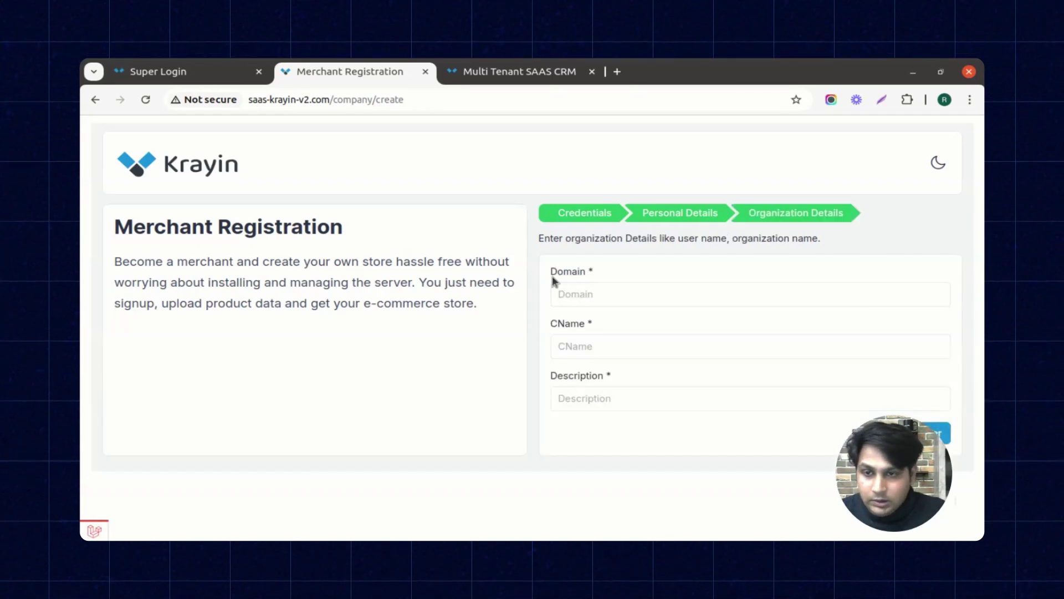
Step: Enter domain site3, CName 3Cname and a description, then register the store
left_click(615, 296)
type("site3")
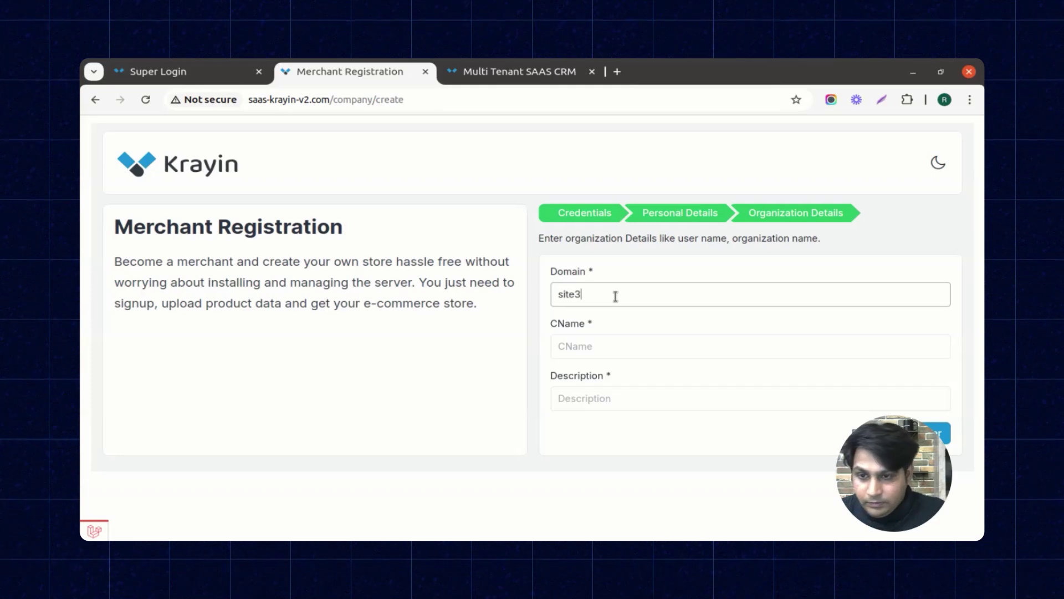
left_click(604, 347)
type("3Cname")
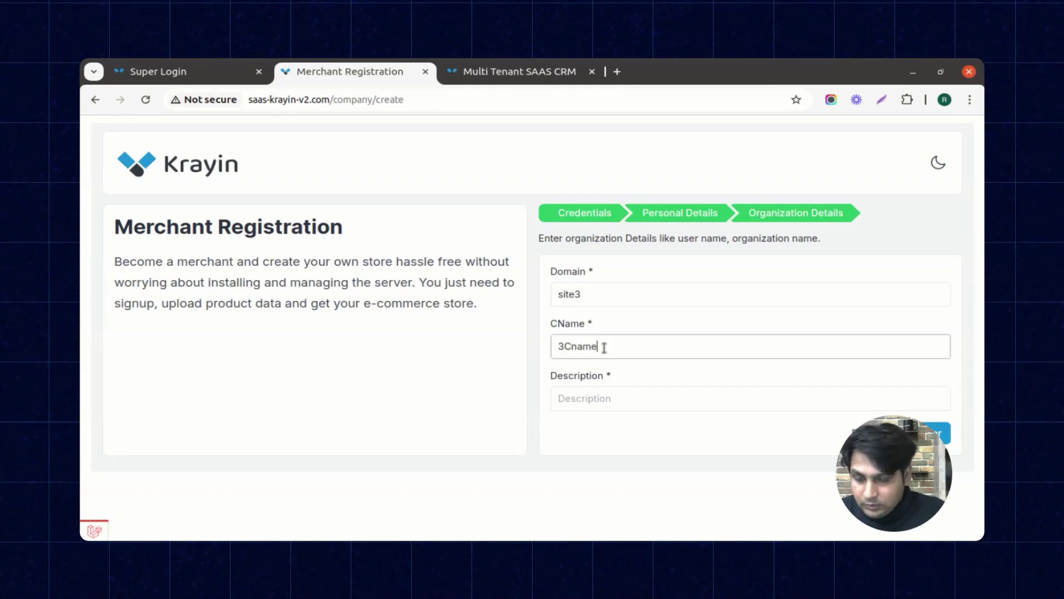
left_click(590, 402)
type("Description goes here")
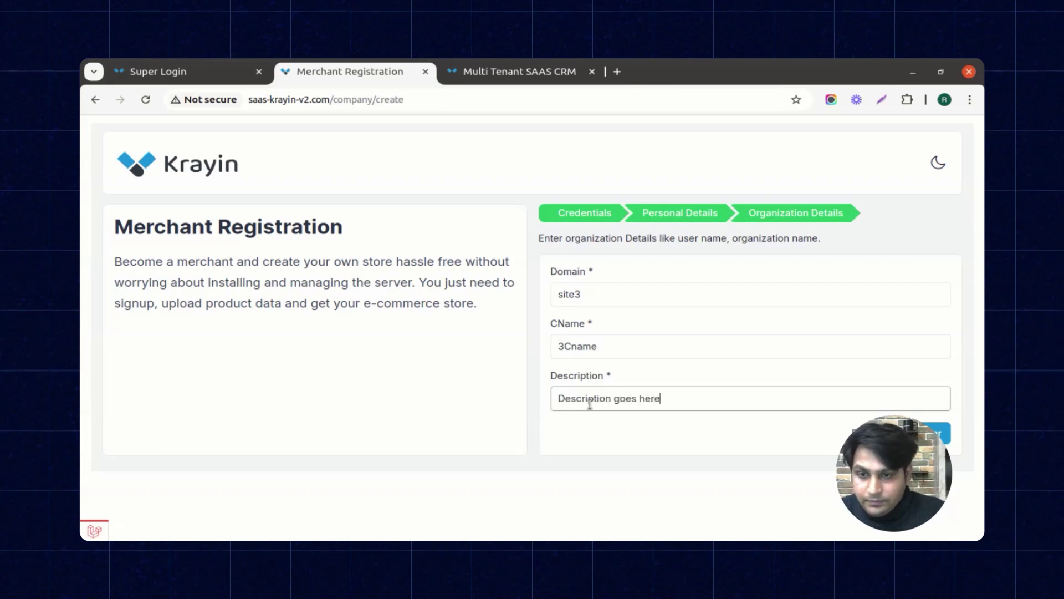
left_click(937, 434)
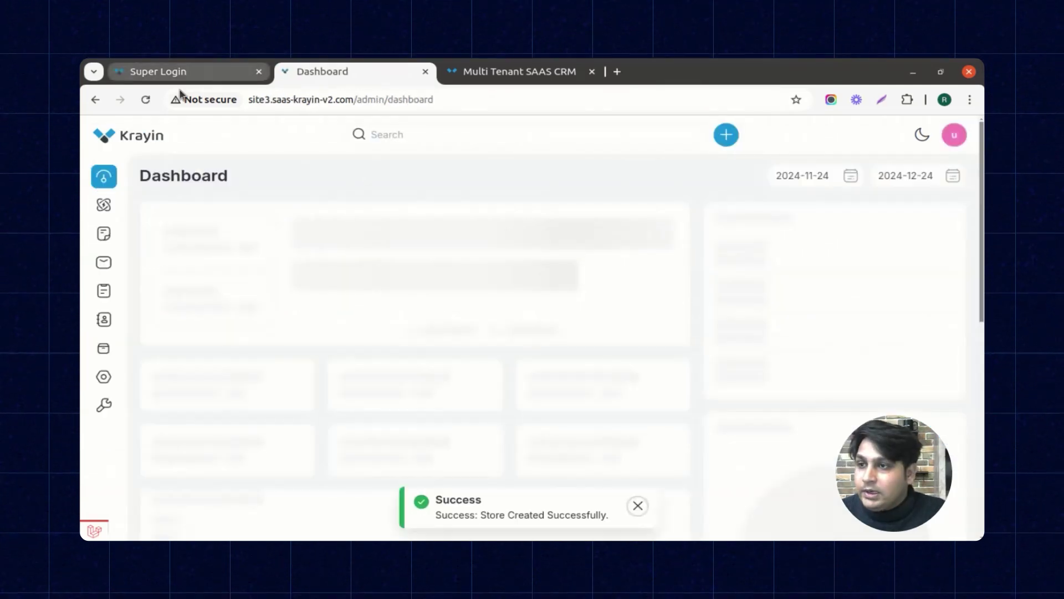
Step: Open the site1 tenant login page in a new tab by editing the copied site3 URL
double_click(352, 99)
key("ctrl+c")
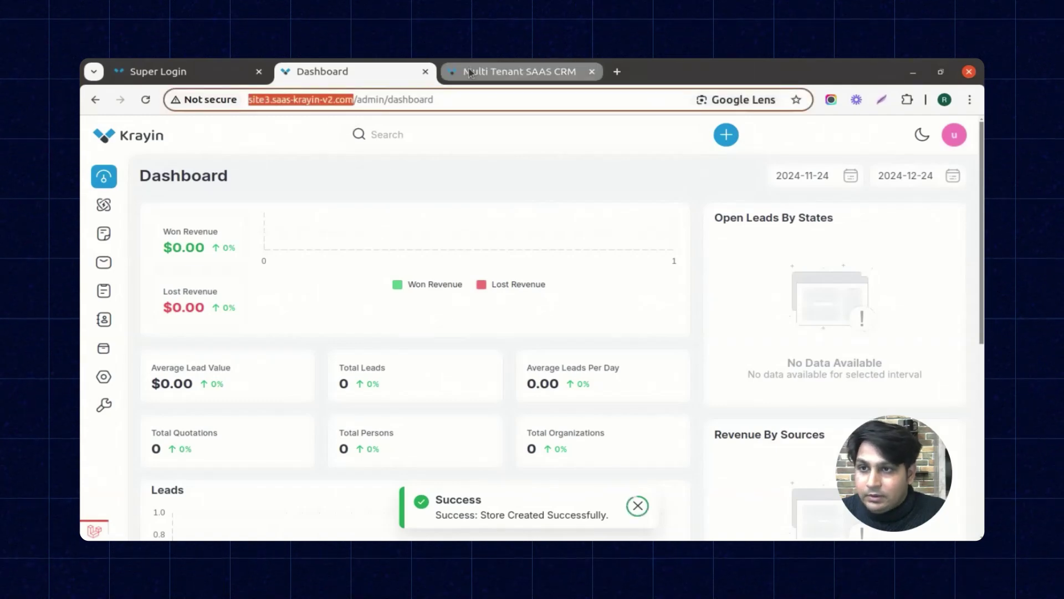
left_click(468, 72)
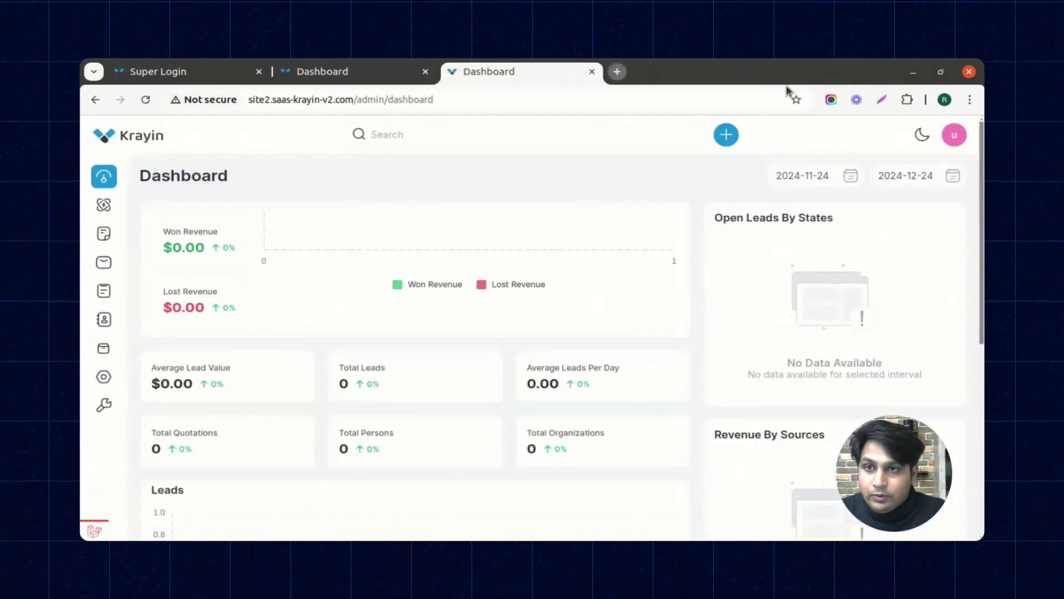
key("ctrl+t")
key("ctrl+v")
key("Left")
key("Left")
key("Left")
key("Left")
key("Left")
key("Left")
key("Left")
key("Left")
key("Left")
key("Left")
key("Left")
key("Left")
key("Left")
key("Left")
key("Left")
key("Left")
key("Left")
key("Left")
key("Left")
key("Left")
key("BackSpace")
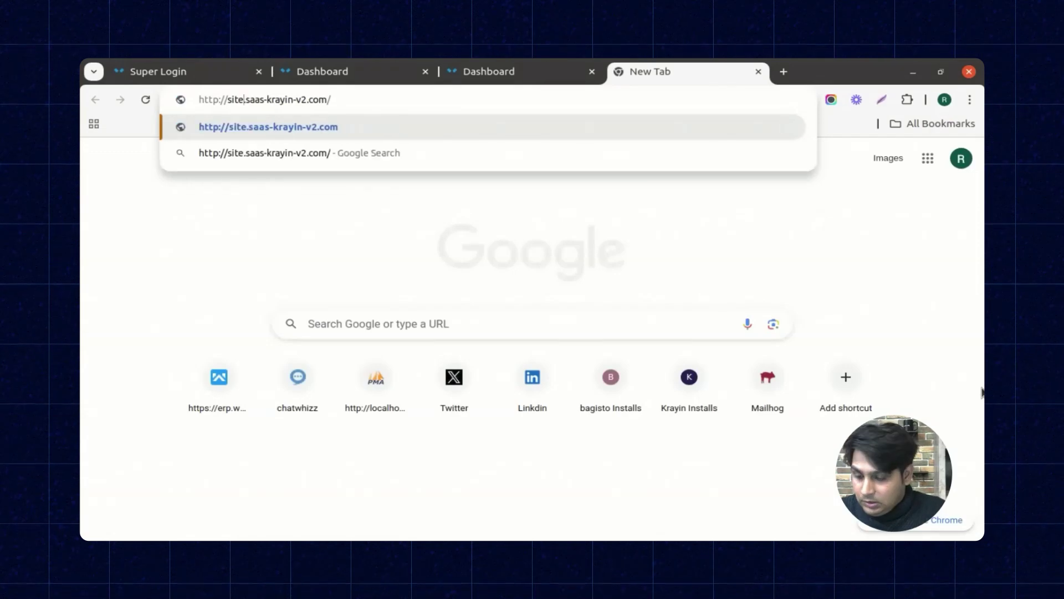
type("1")
key("Return")
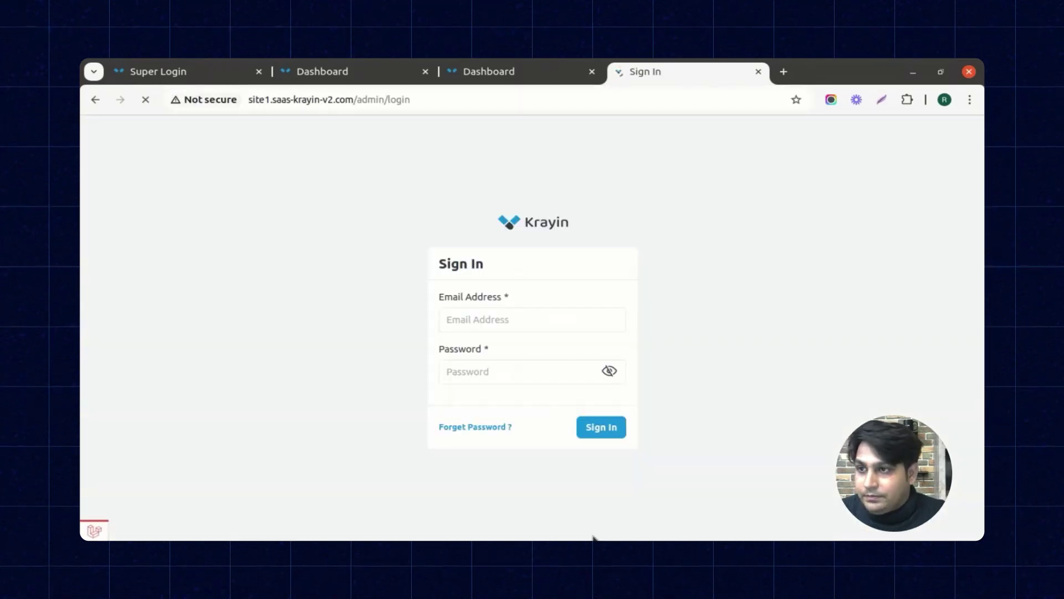
Step: Sign in to site1 with the admin e-mail and password, then return to the site3 tab
left_click(497, 319)
type("4")
key("BackSpace")
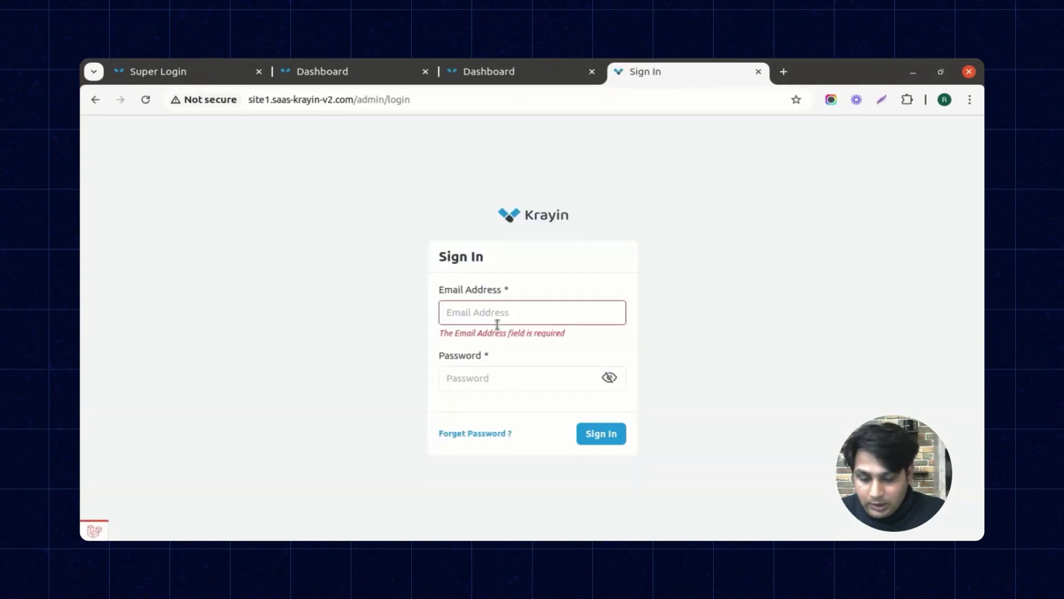
type("user1")
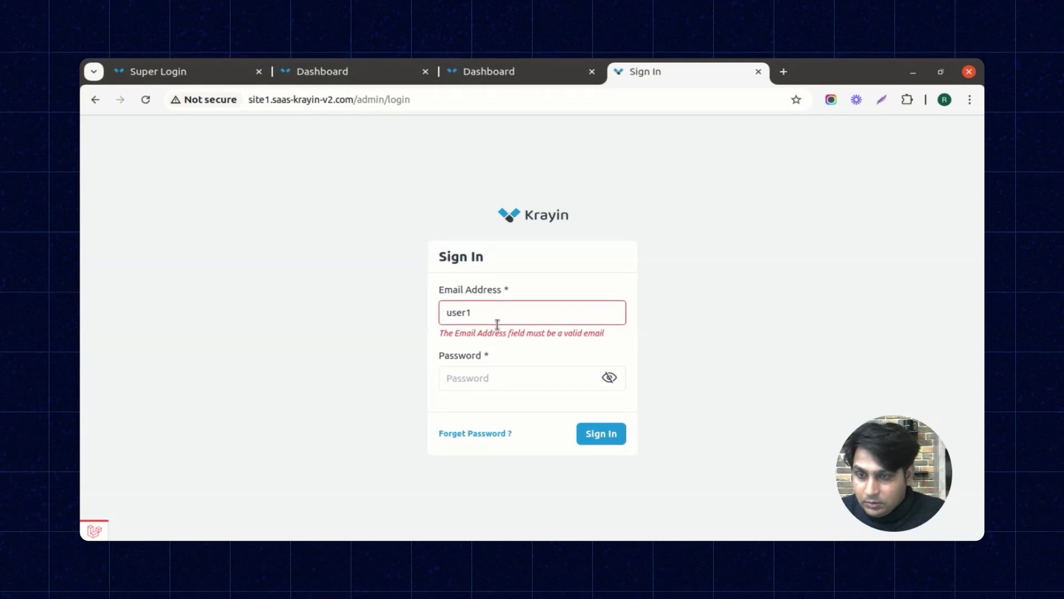
type("@examp")
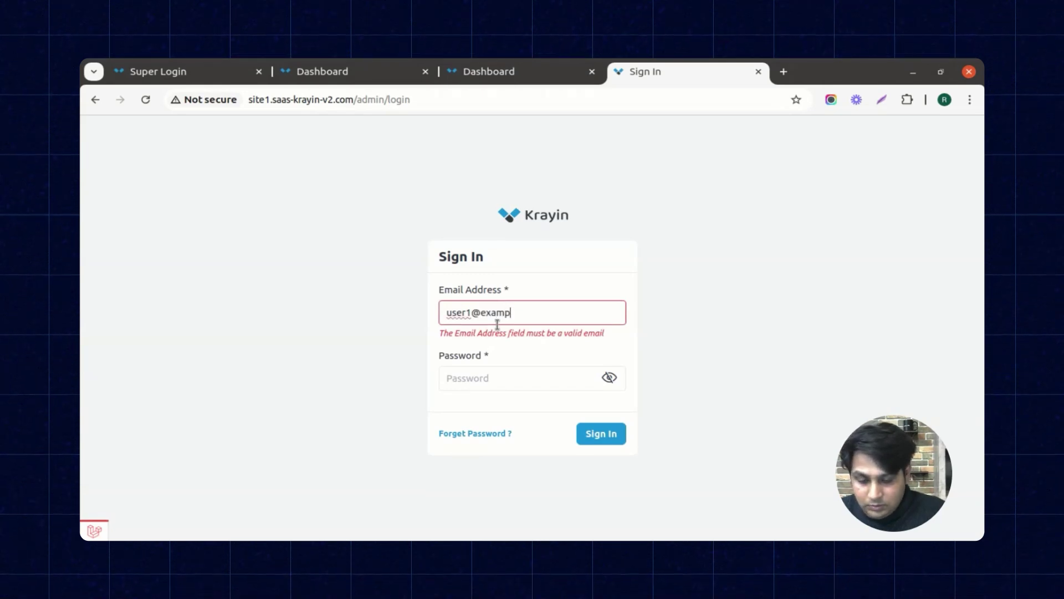
type("le.com")
left_click(510, 370)
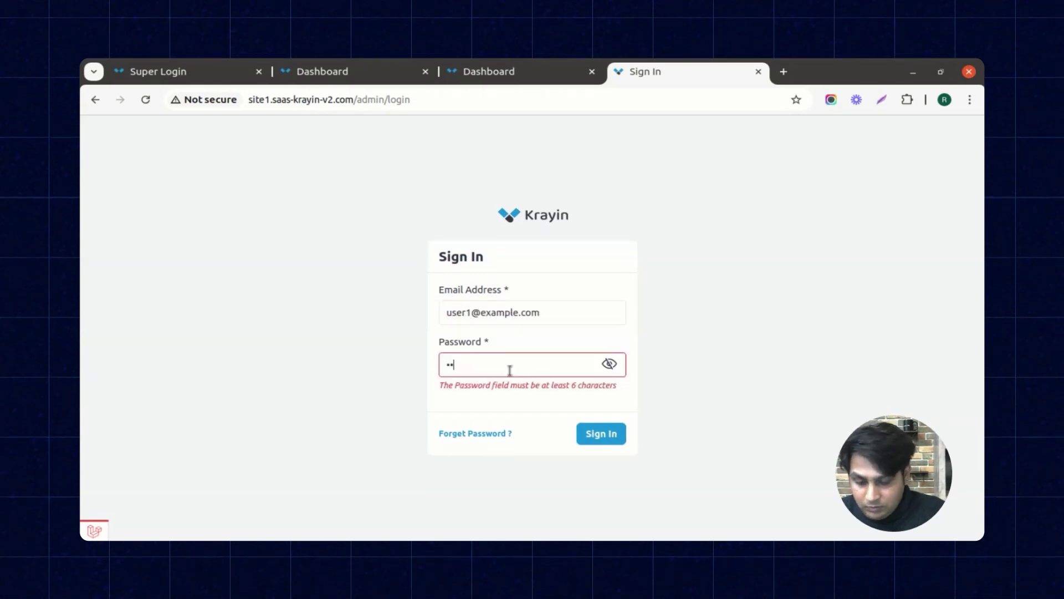
key("Return")
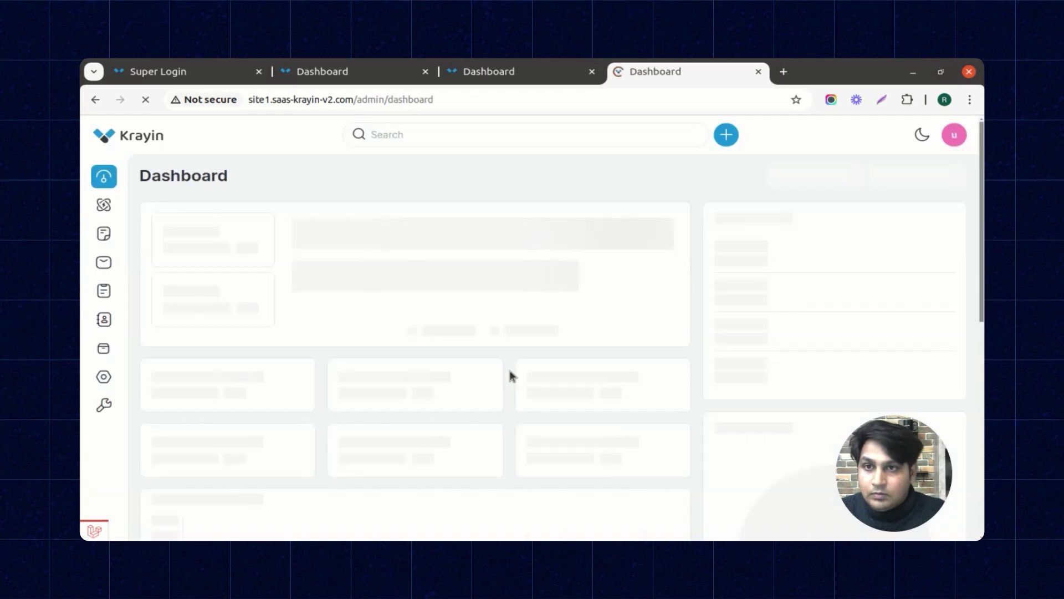
left_click(488, 71)
left_click(375, 72)
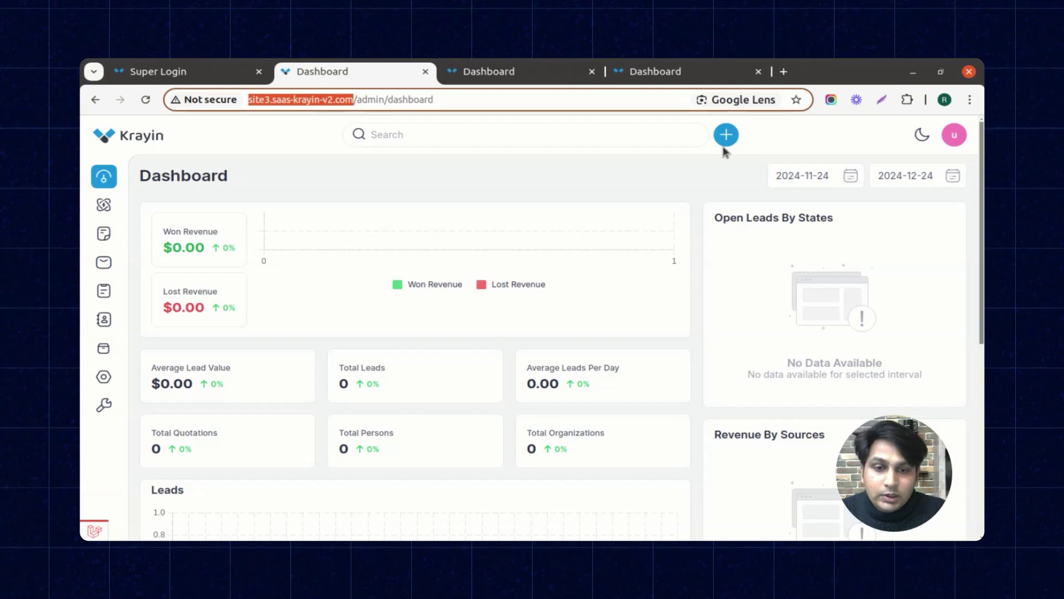
Step: Log in to the super admin panel with the admin e-mail and password
left_click(244, 83)
left_click_drag(334, 102, 356, 104)
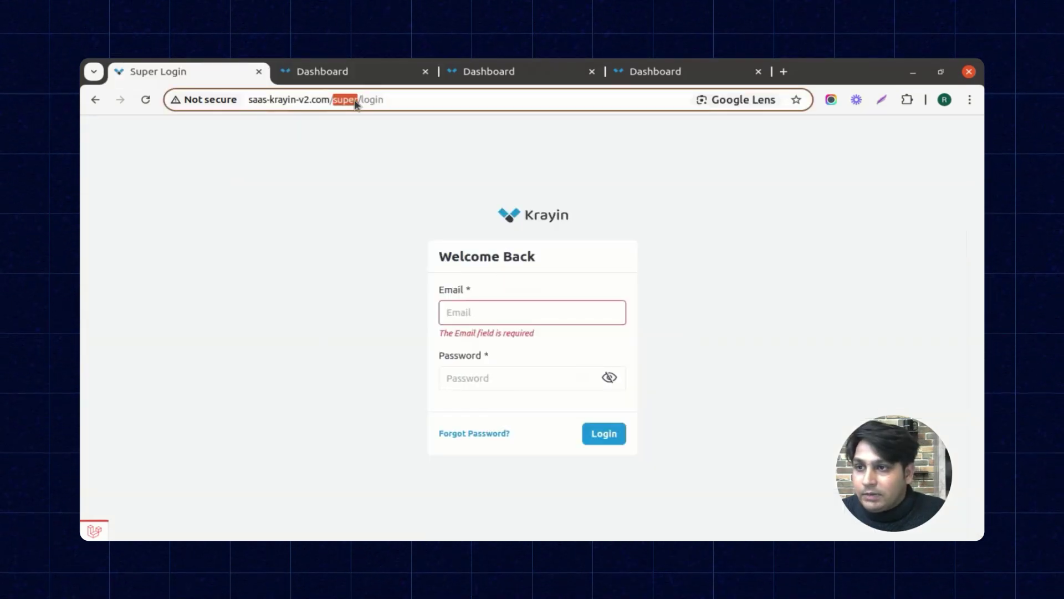
left_click(524, 308)
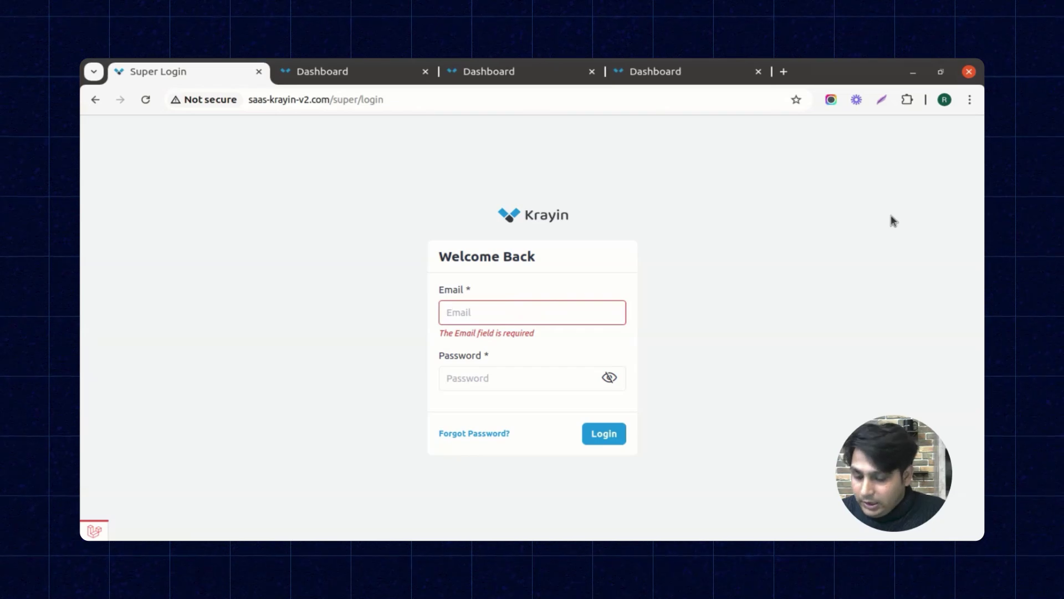
type("admin@")
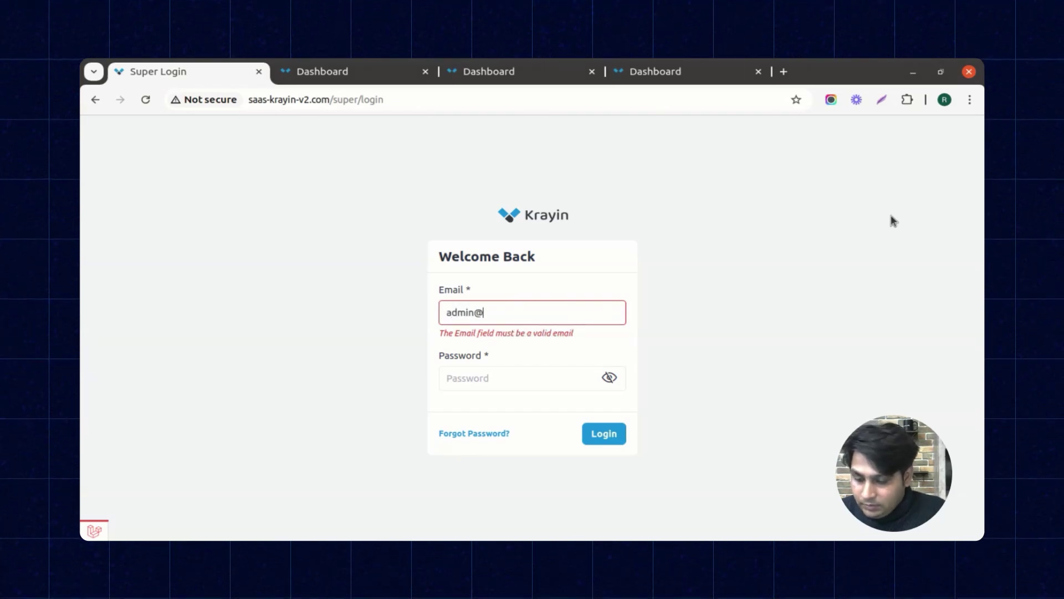
type("example.com")
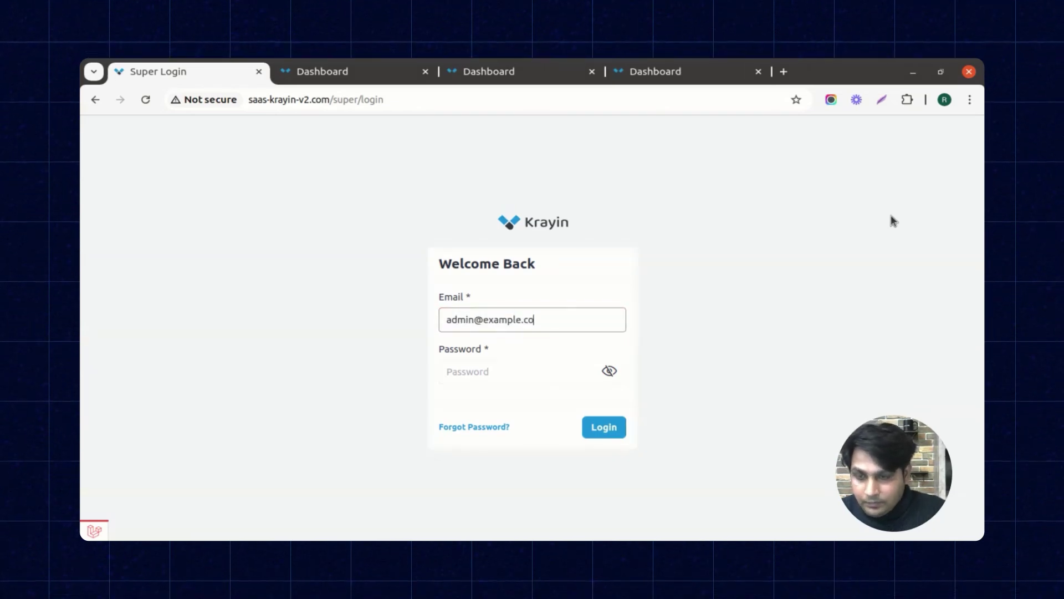
left_click(474, 382)
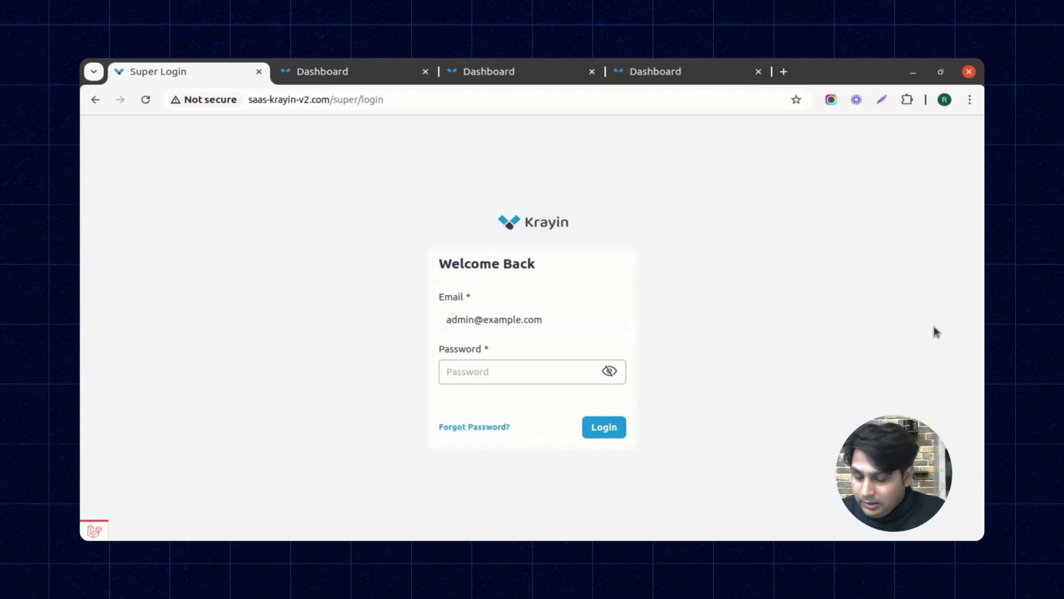
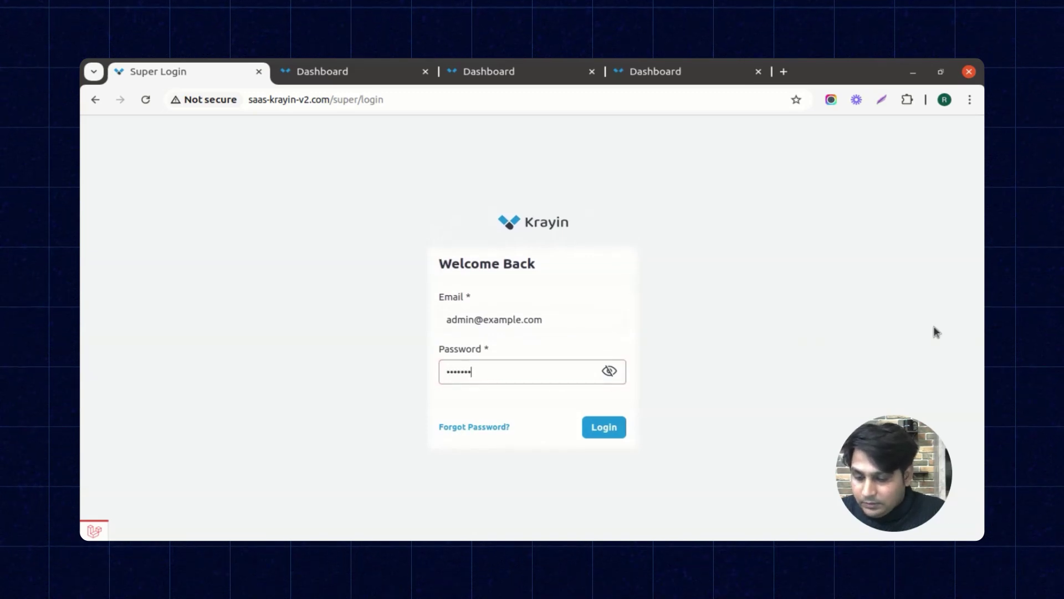
left_click(586, 426)
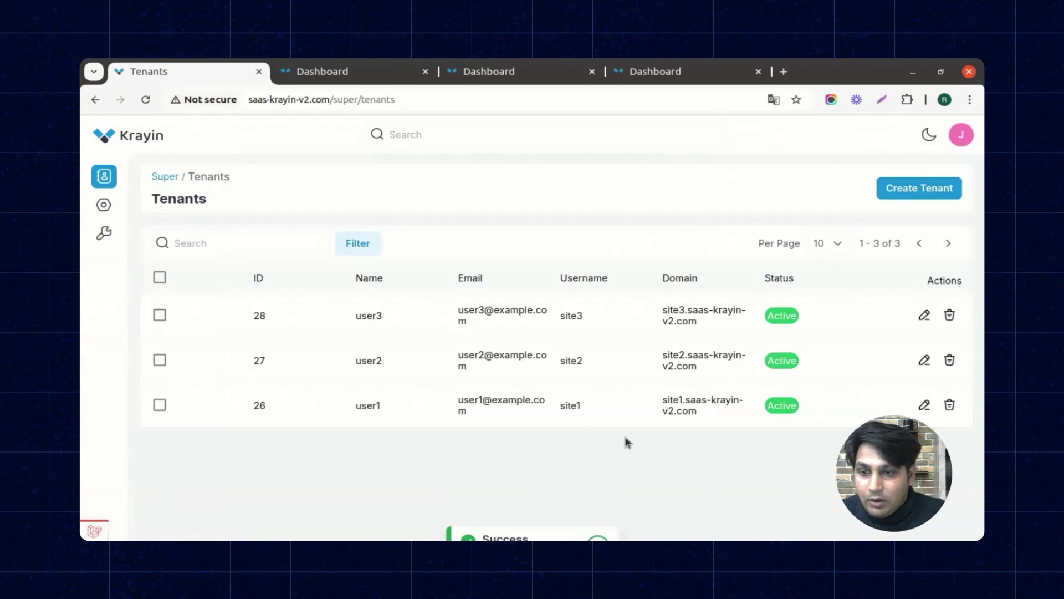
Step: Open the Update Tenant form for tenant 28 (user3, site3) from the Tenants table
left_click_drag(585, 420, 299, 304)
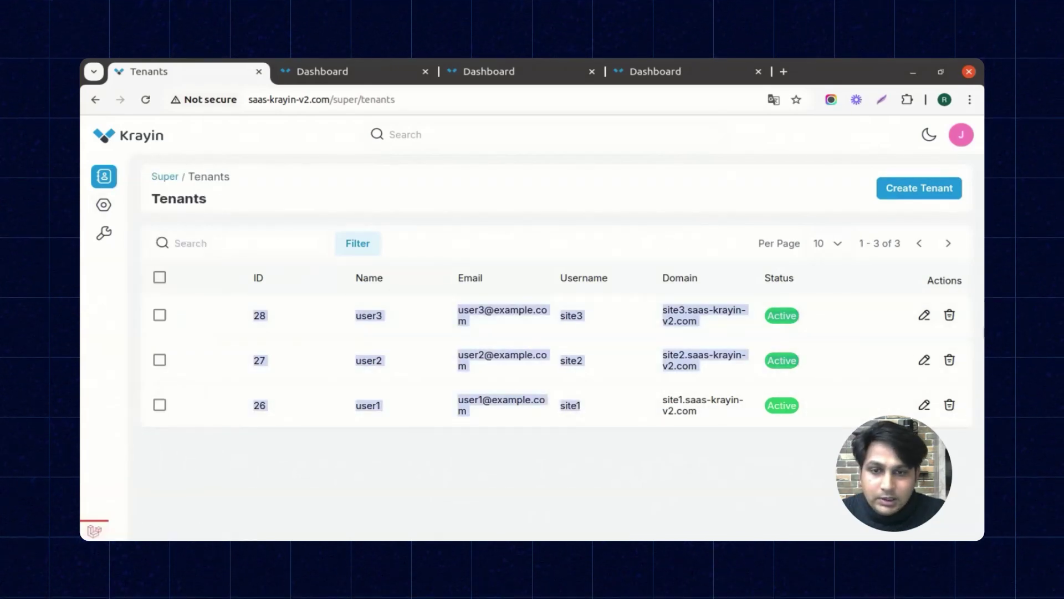
left_click(686, 396)
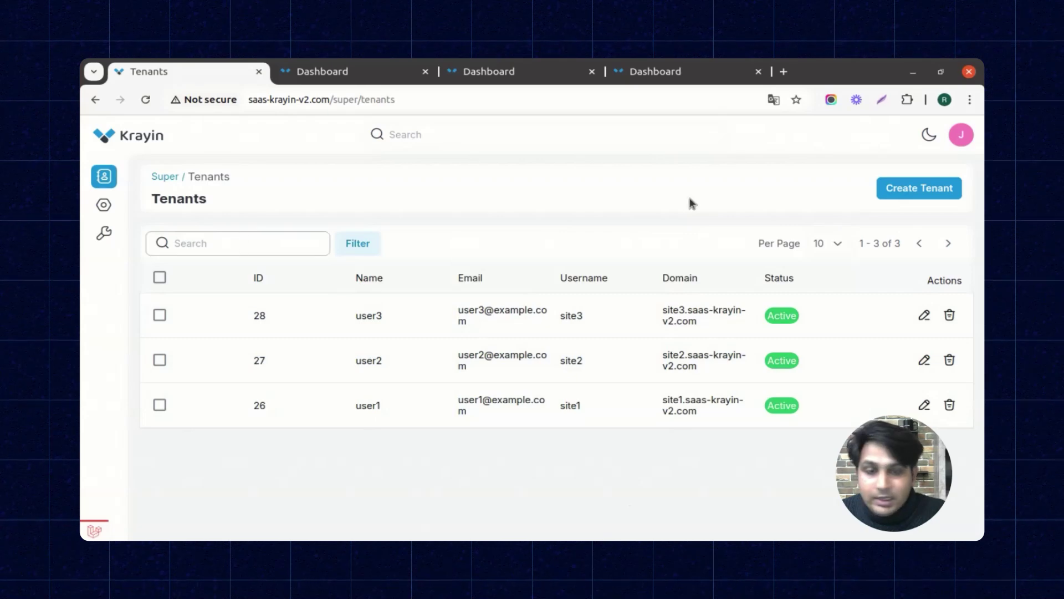
left_click(925, 315)
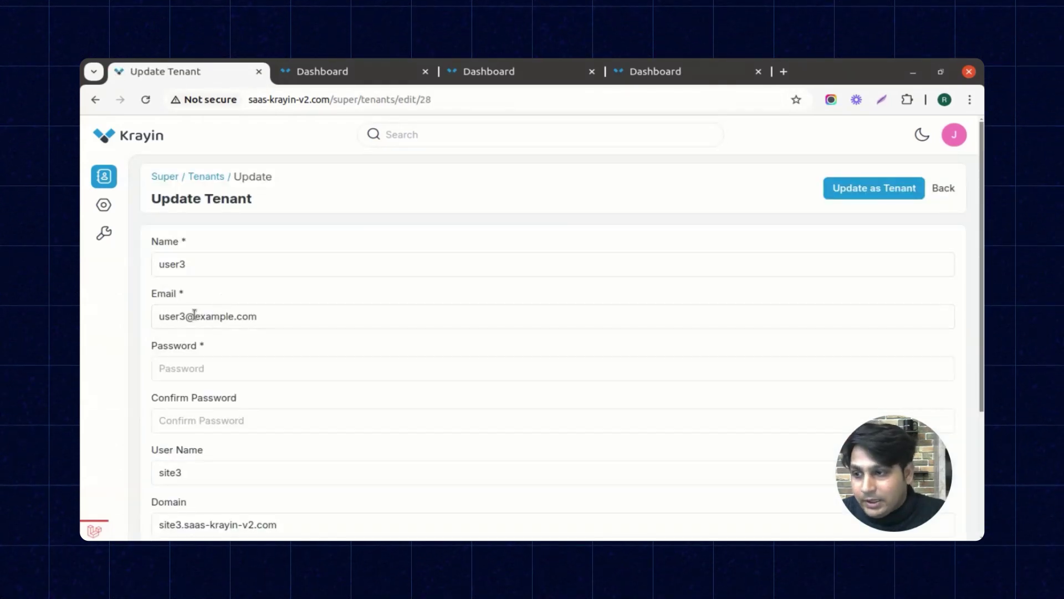
Step: Switch tenant 28's status to Inactive
left_click(191, 317)
scroll(277, 339, "down", 4)
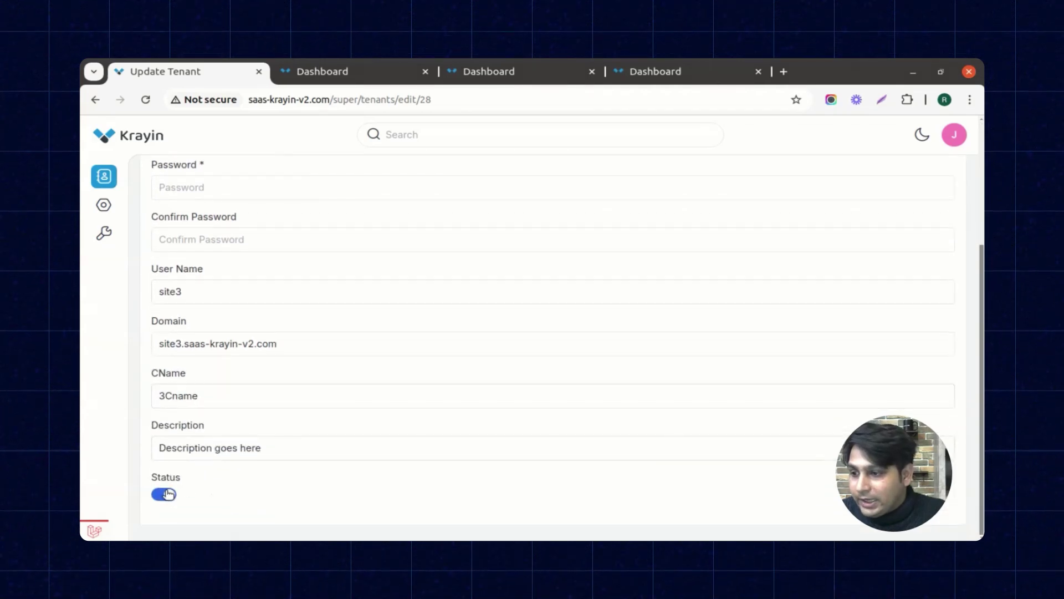
left_click(199, 487)
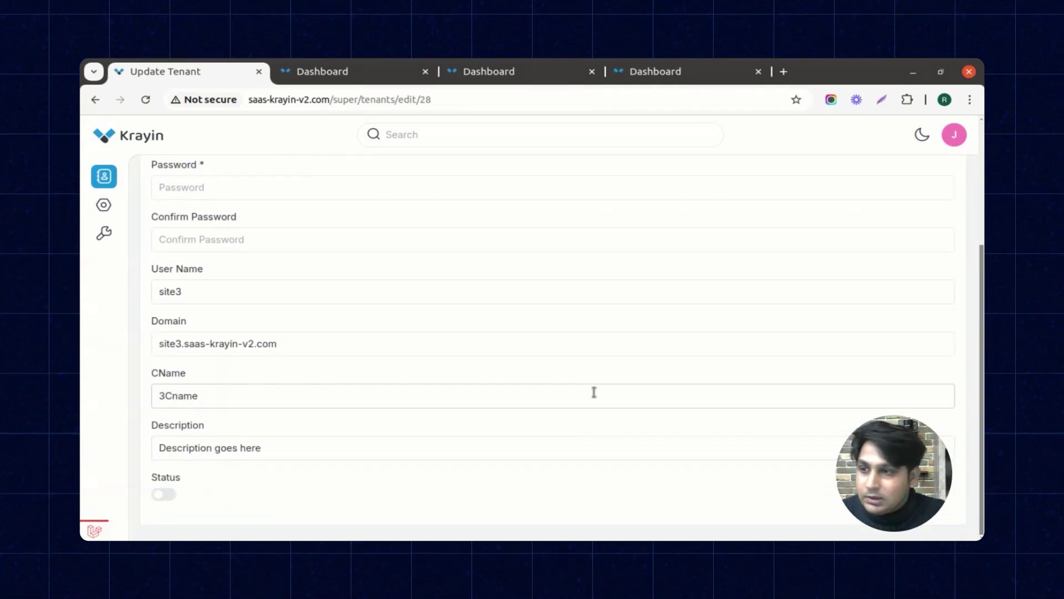
scroll(592, 394, "up", 2)
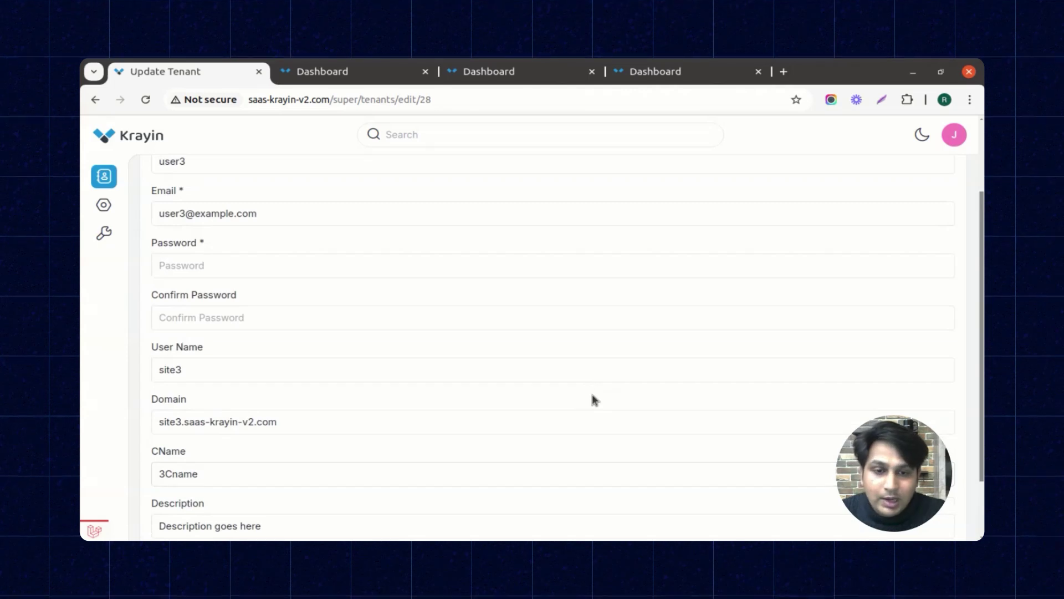
scroll(592, 394, "up", 2)
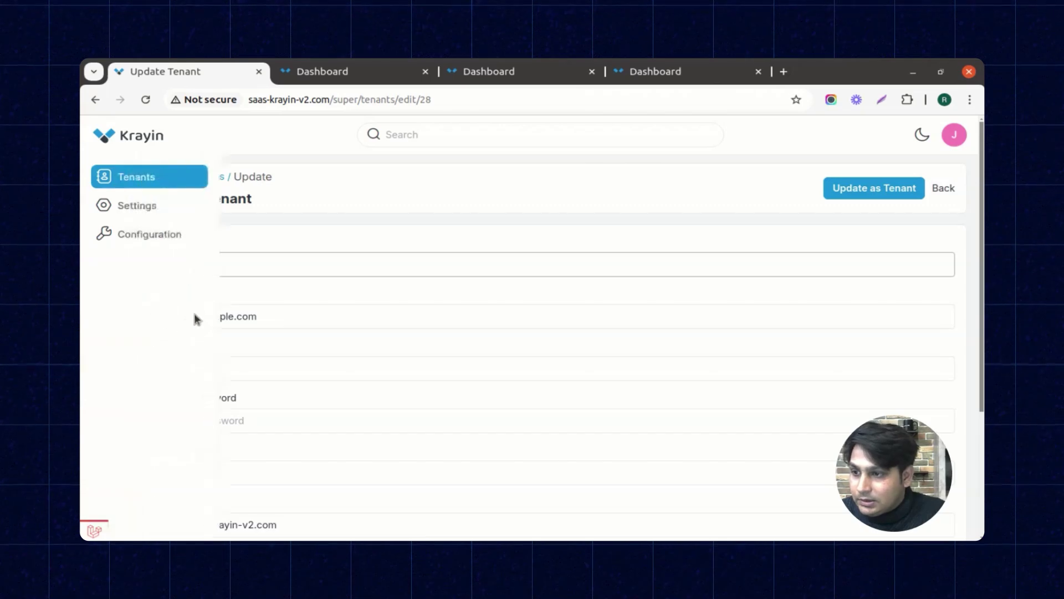
Step: Change the tenant's e-mail from user3 to user4
left_click(185, 314)
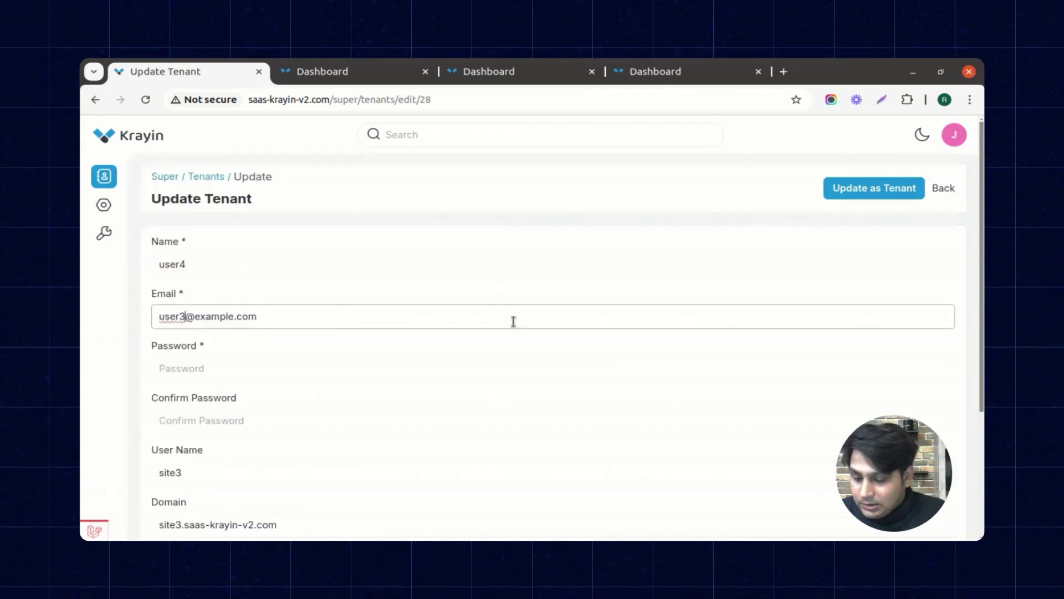
key("BackSpace")
type("4")
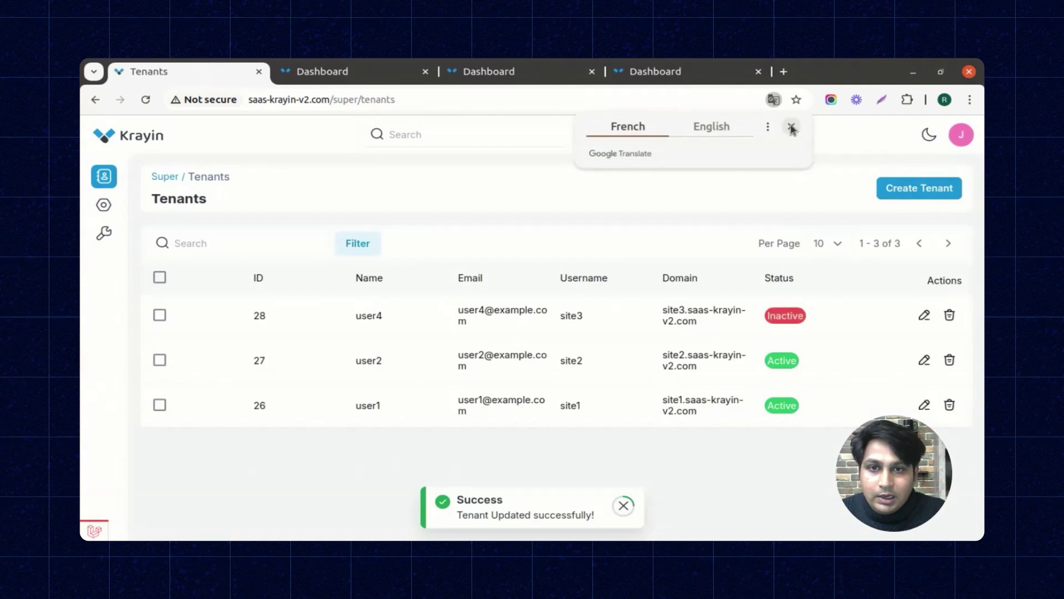
left_click(792, 128)
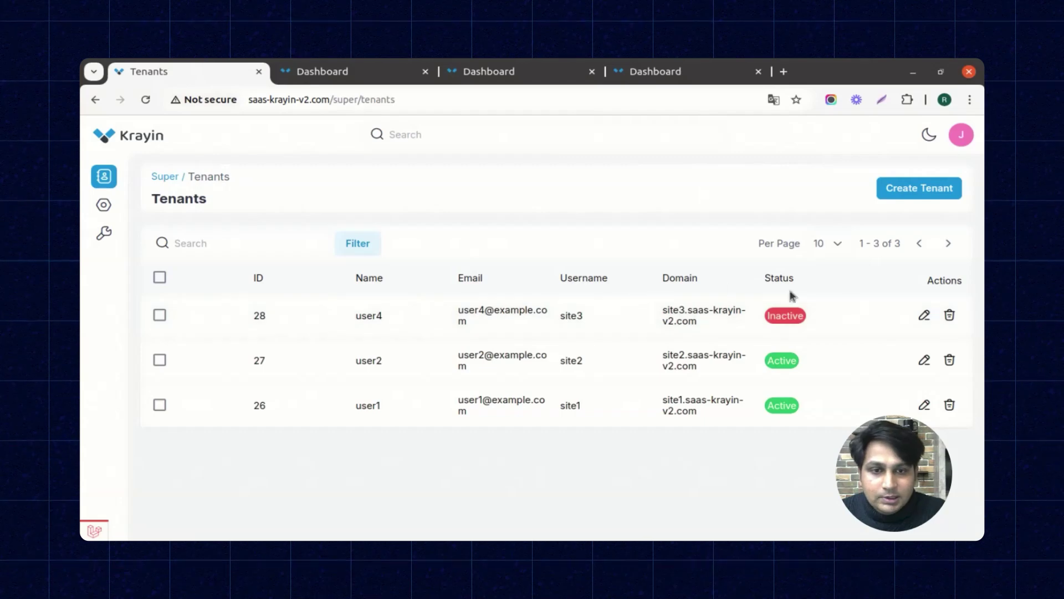
Step: Switch tenant 28's Status back on and update it so it is Active again
left_click(923, 316)
scroll(311, 428, "down", 3)
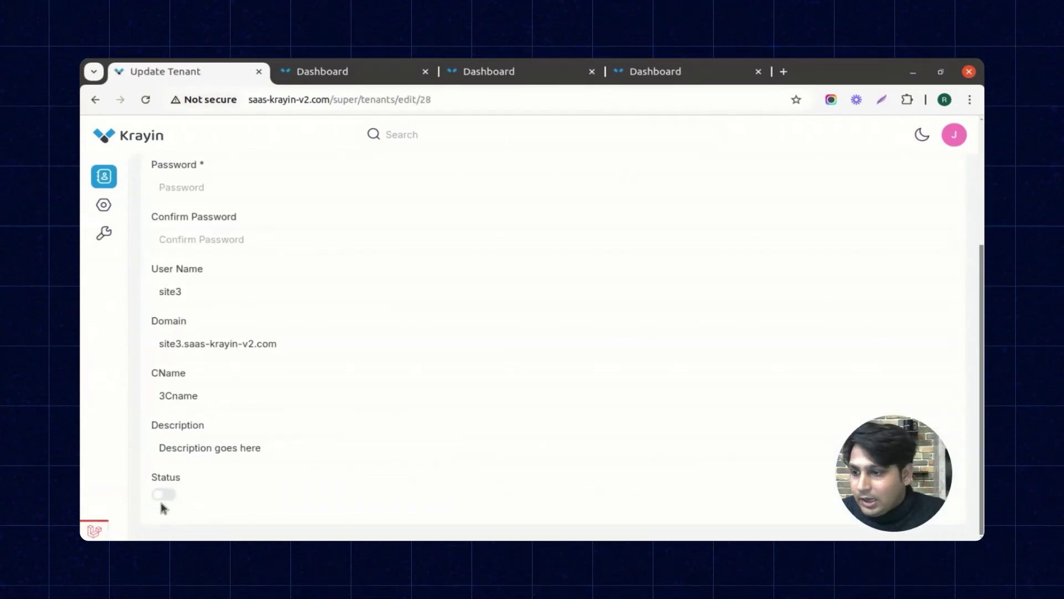
scroll(841, 340, "up", 4)
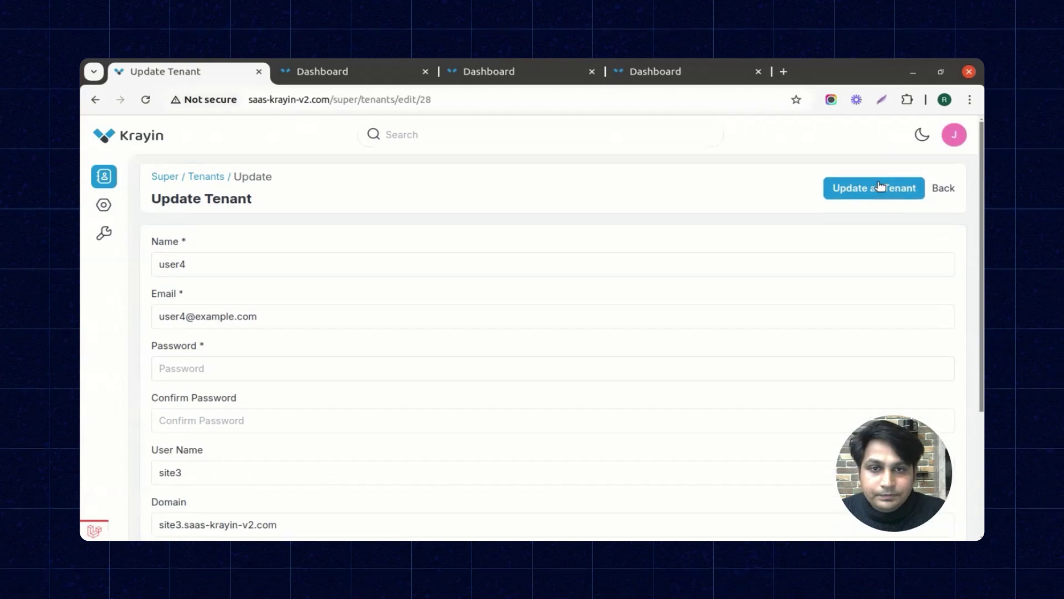
left_click(881, 188)
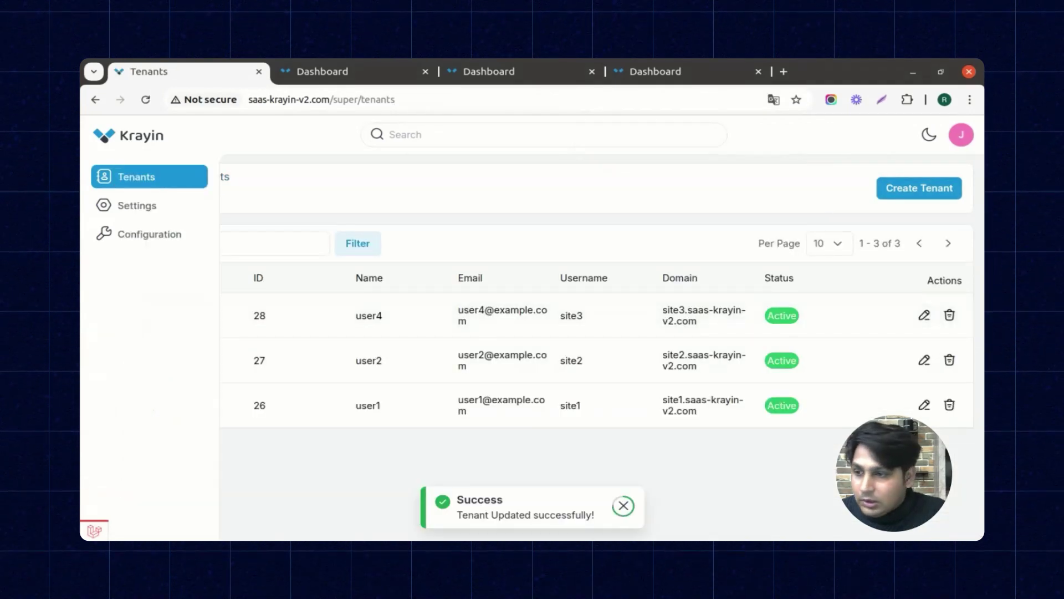
Step: Tick tenants 26, 27 and 28, clear the selection, then cancel deleting tenant 28
left_click(159, 404)
left_click(160, 360)
left_click(160, 315)
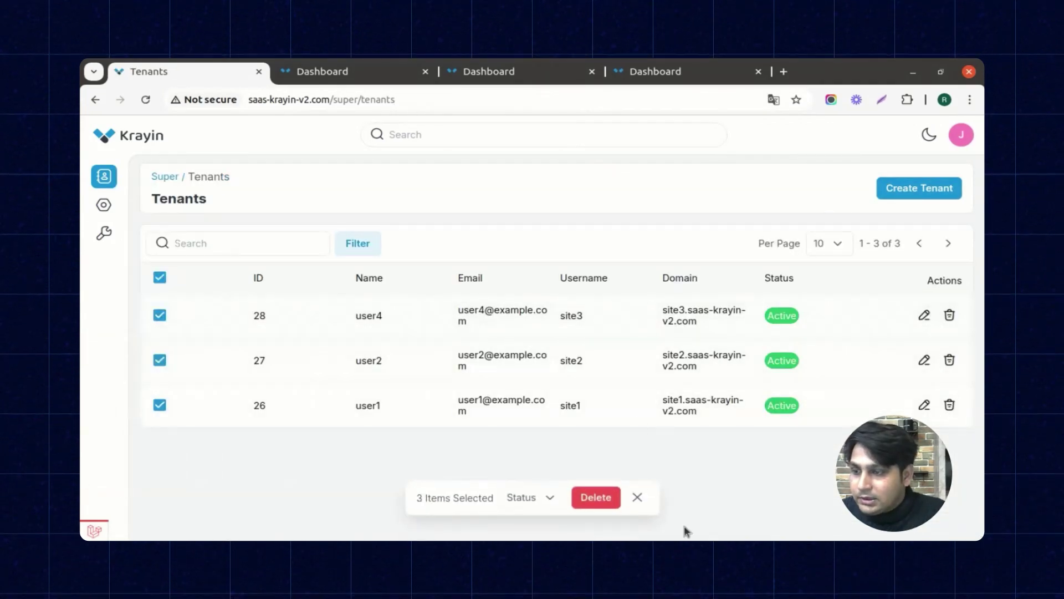
left_click(638, 497)
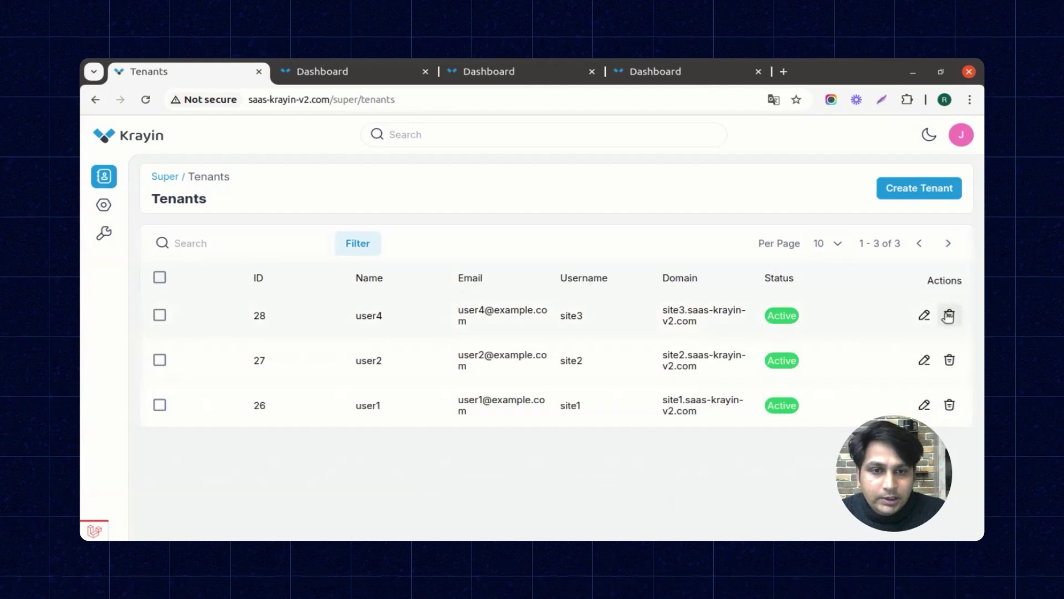
left_click(948, 316)
left_click(572, 361)
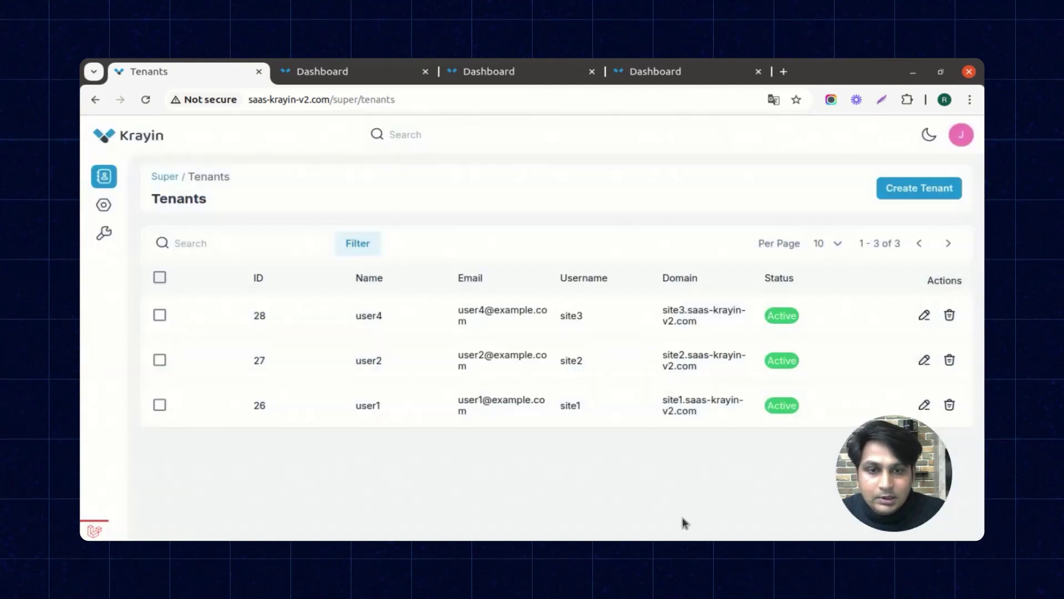
Step: Review the tenant Custom Filters panel and close it without applying any filter
left_click(357, 243)
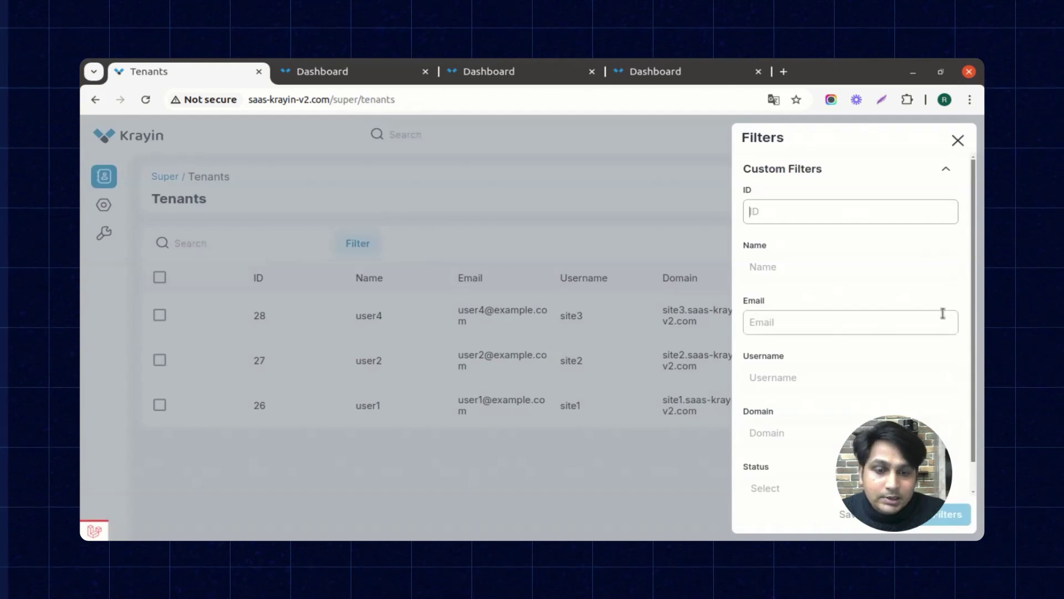
left_click(958, 139)
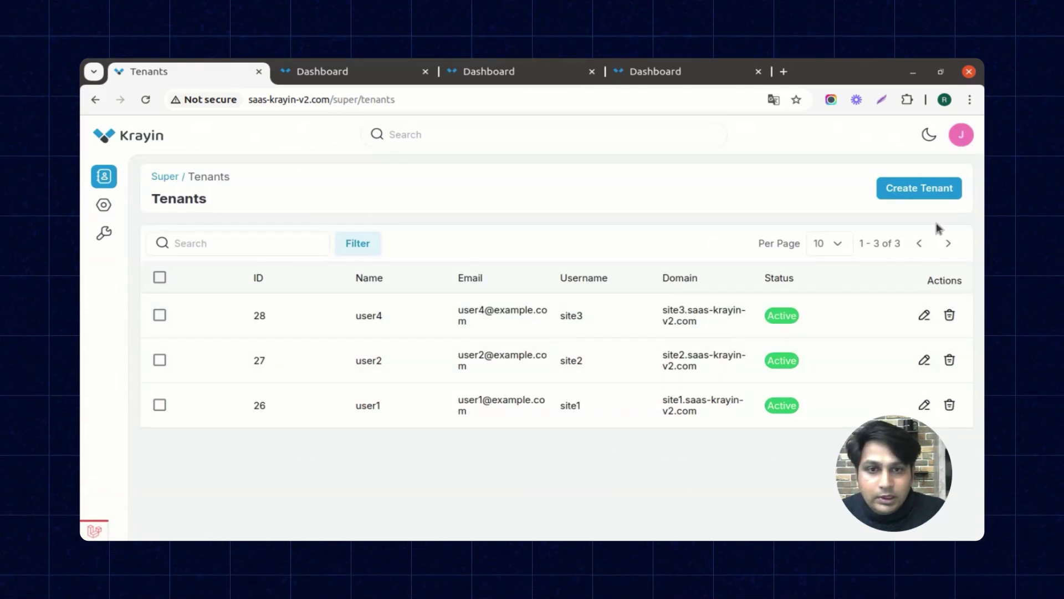
Step: Begin a new tenant named 'user4', leave Email empty to show validation, then go Back
left_click(906, 188)
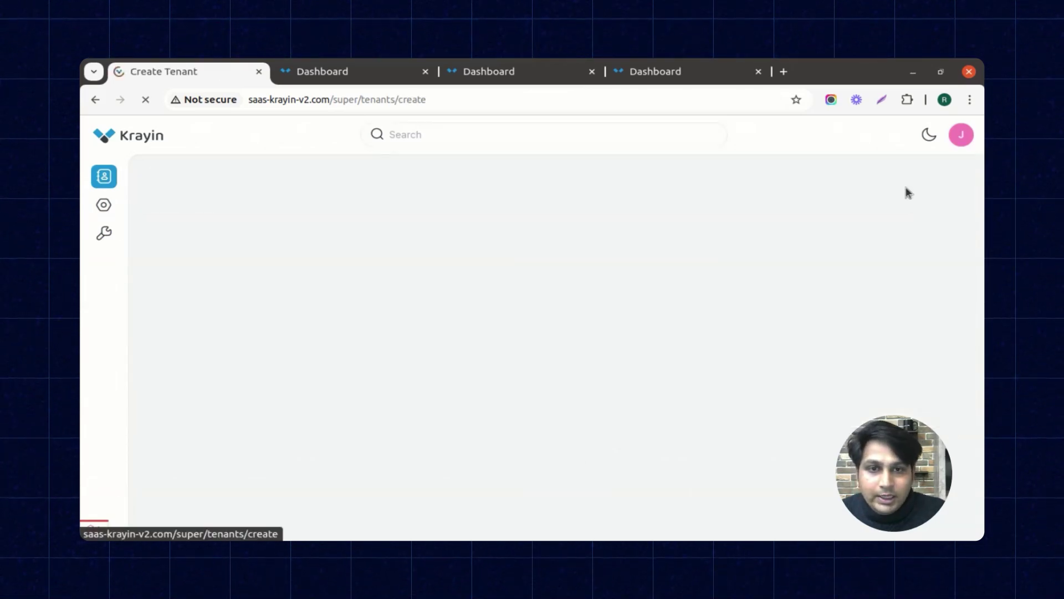
left_click(262, 264)
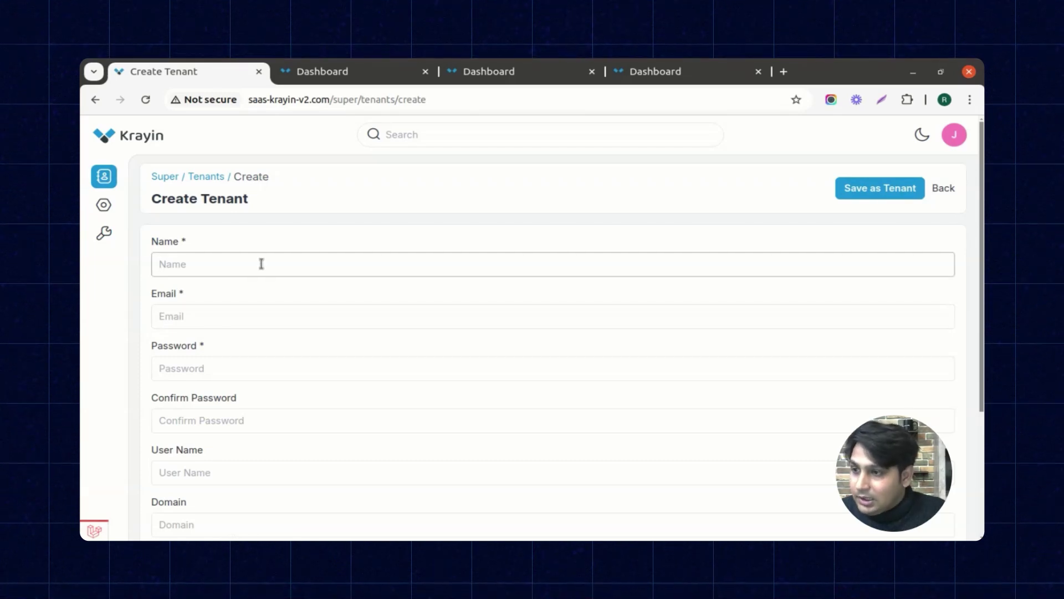
type("user")
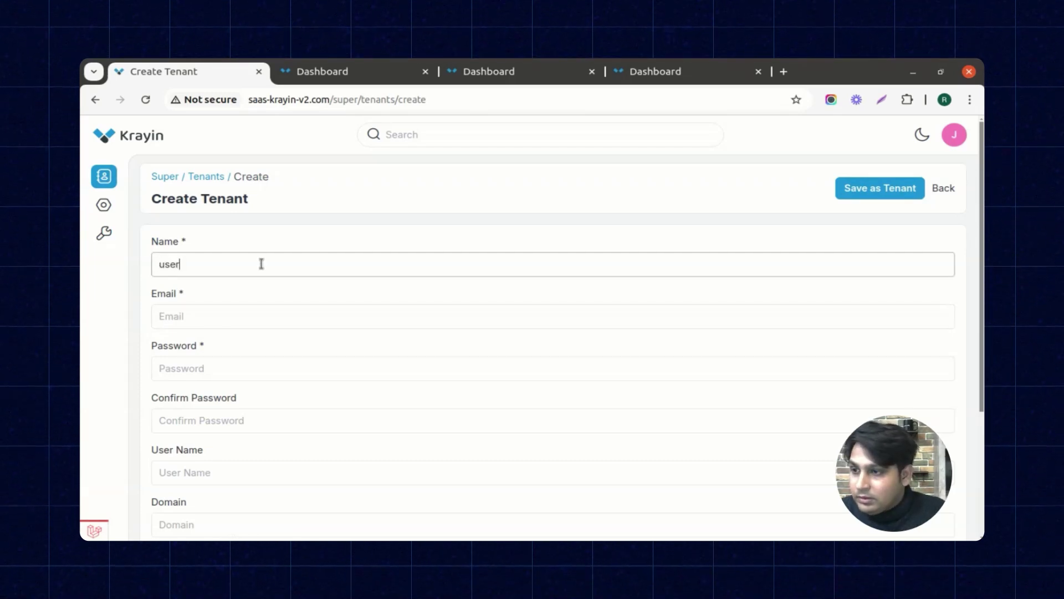
type("4")
left_click(237, 321)
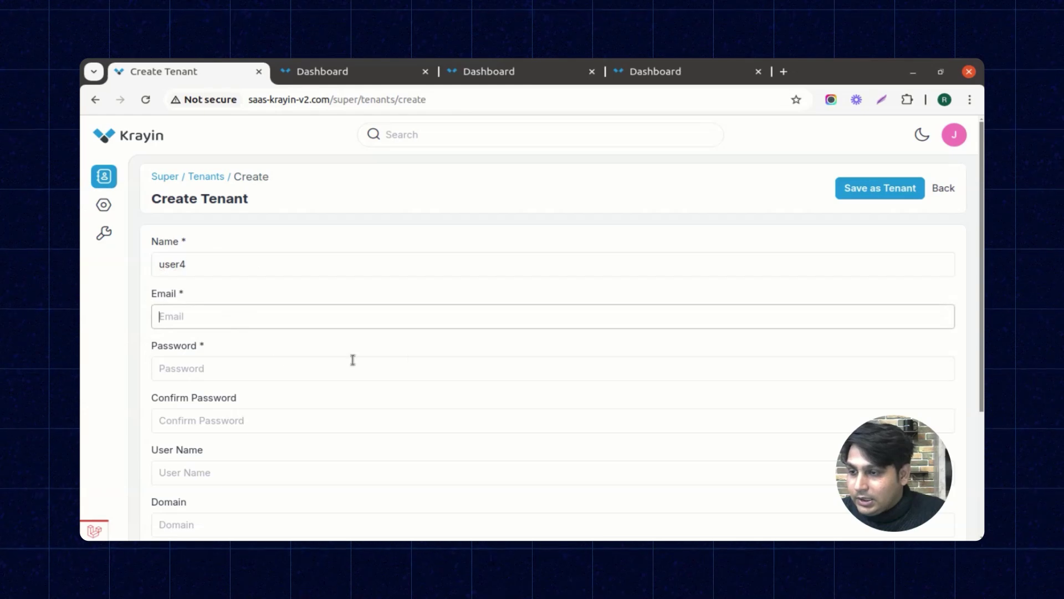
scroll(357, 386, "down", 3)
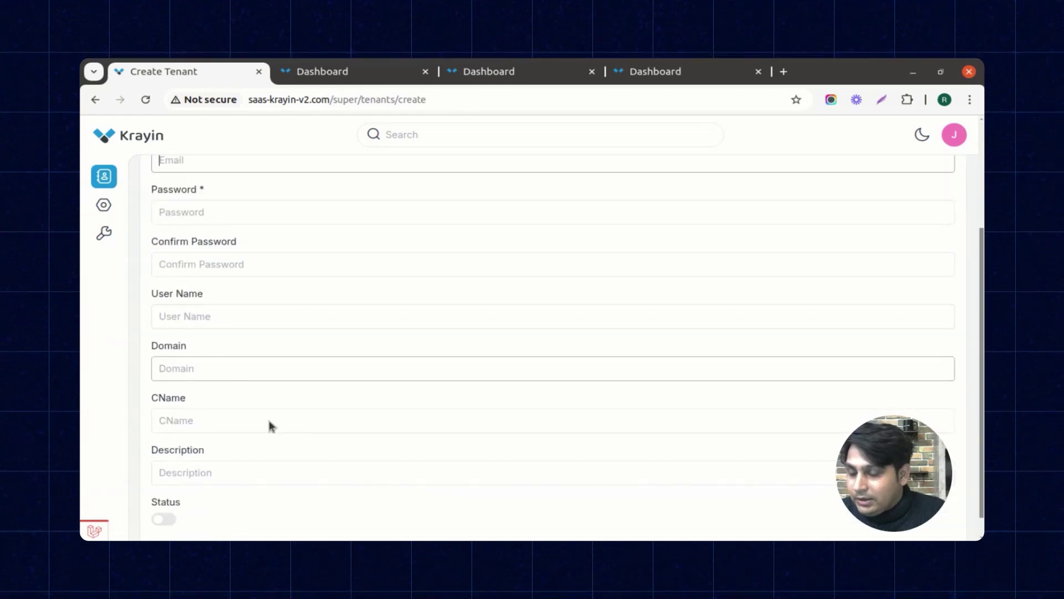
left_click(192, 521)
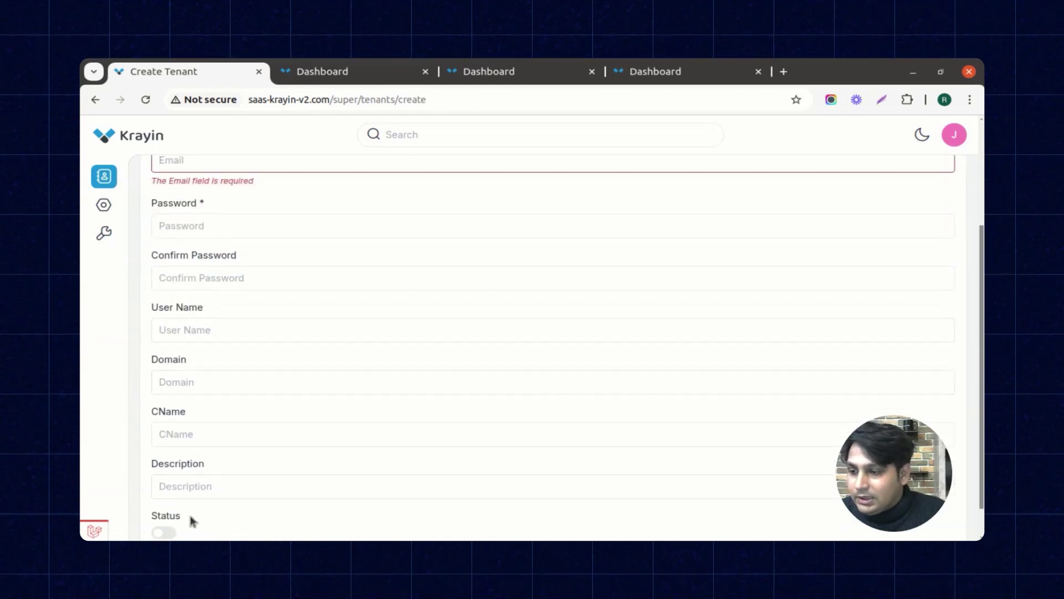
scroll(782, 240, "up", 3)
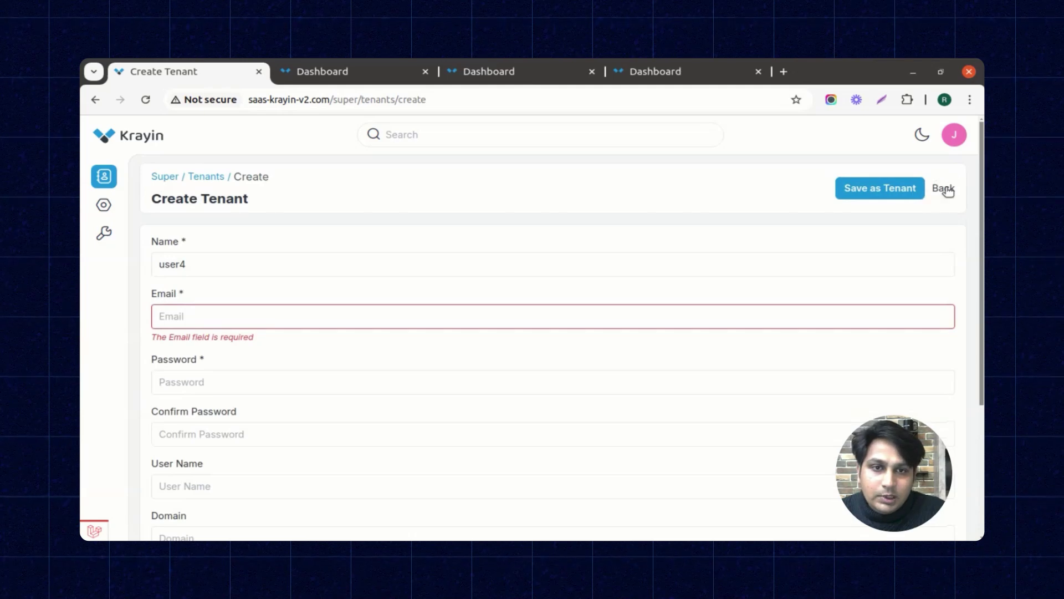
left_click(944, 188)
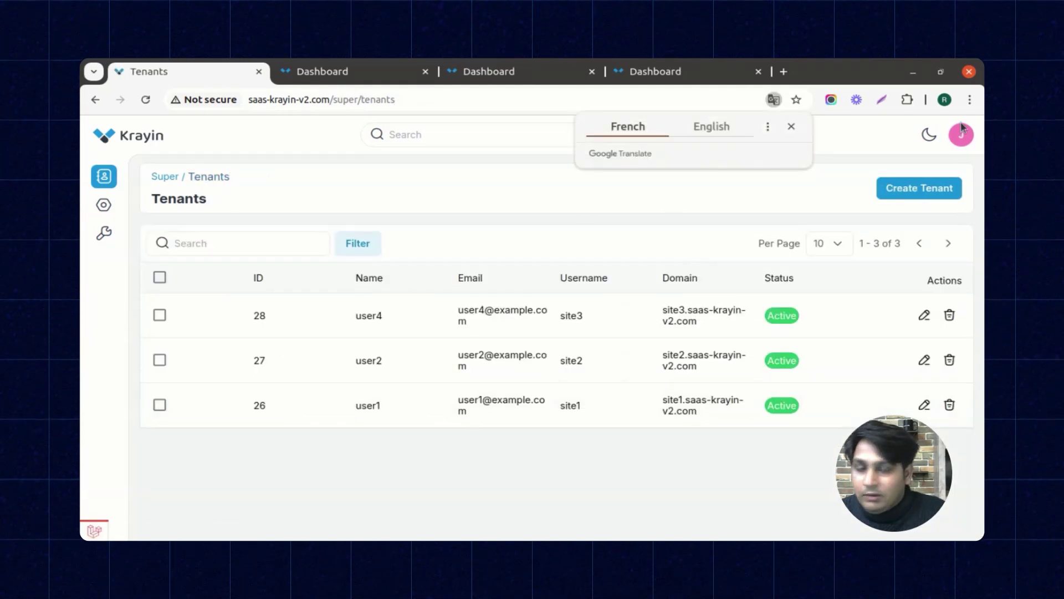
Step: Dismiss the translation offer, then highlight and clear the text of the three tenant rows
left_click(791, 127)
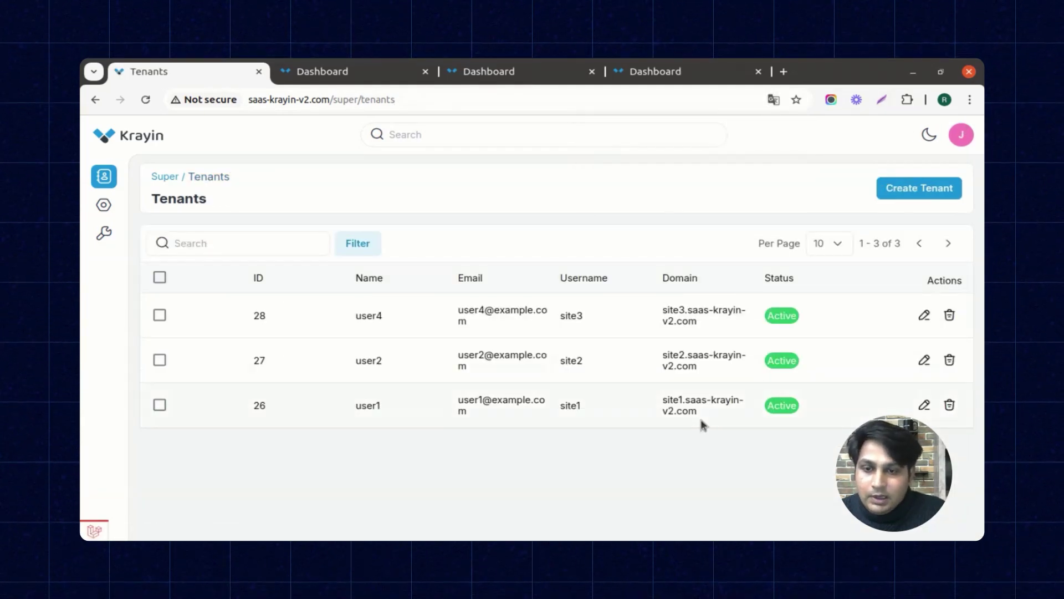
left_click_drag(702, 424, 519, 296)
left_click(545, 437)
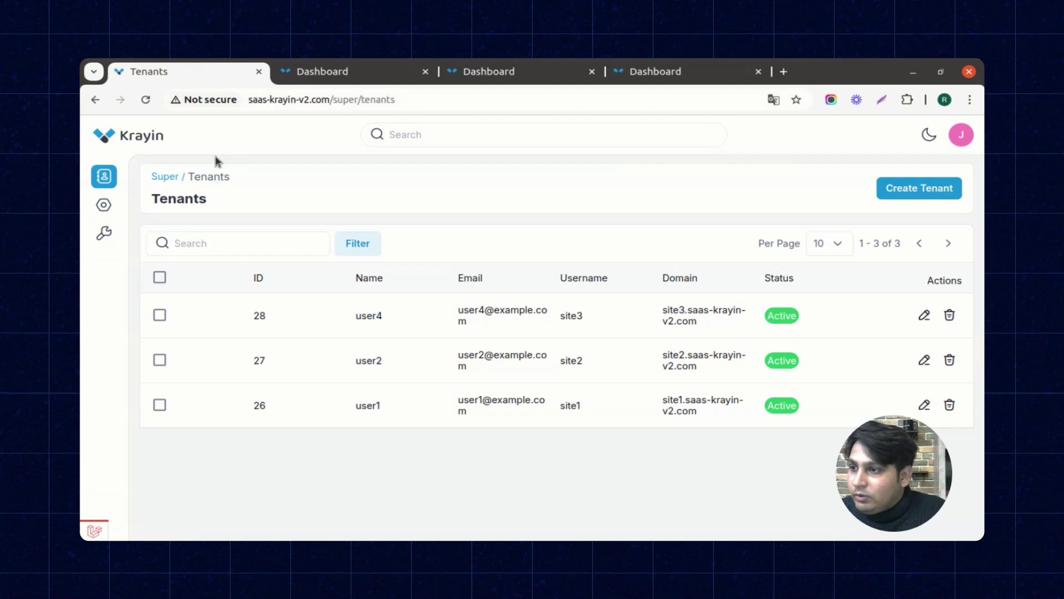
Step: Go to the Settings page and open then close the account menu
left_click(125, 205)
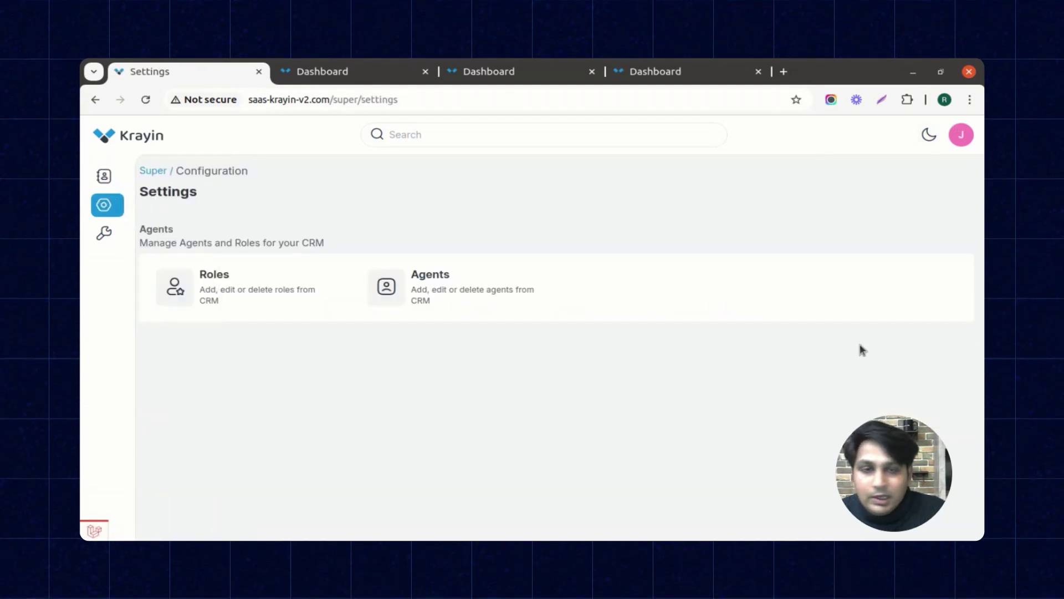
left_click(957, 131)
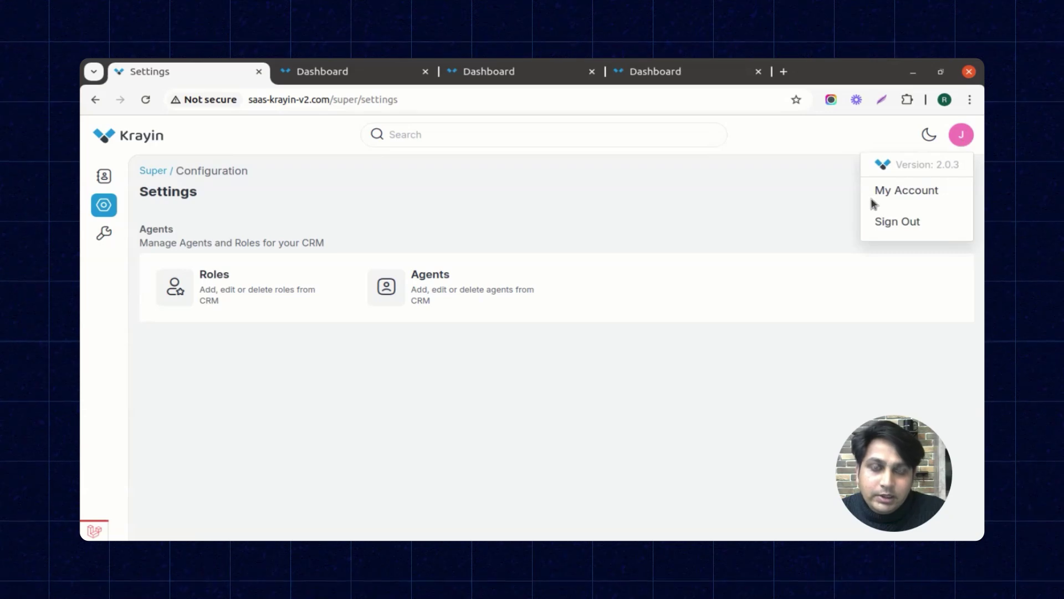
left_click(301, 472)
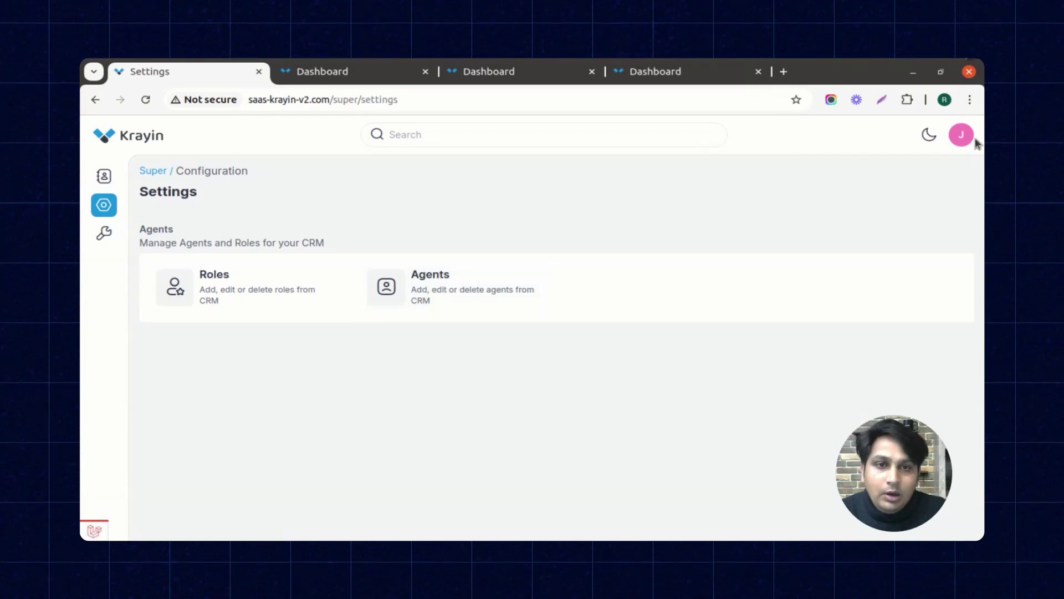
Step: In Roles, confirm deleting Role3 and highlight the error explaining why it failed
left_click(229, 298)
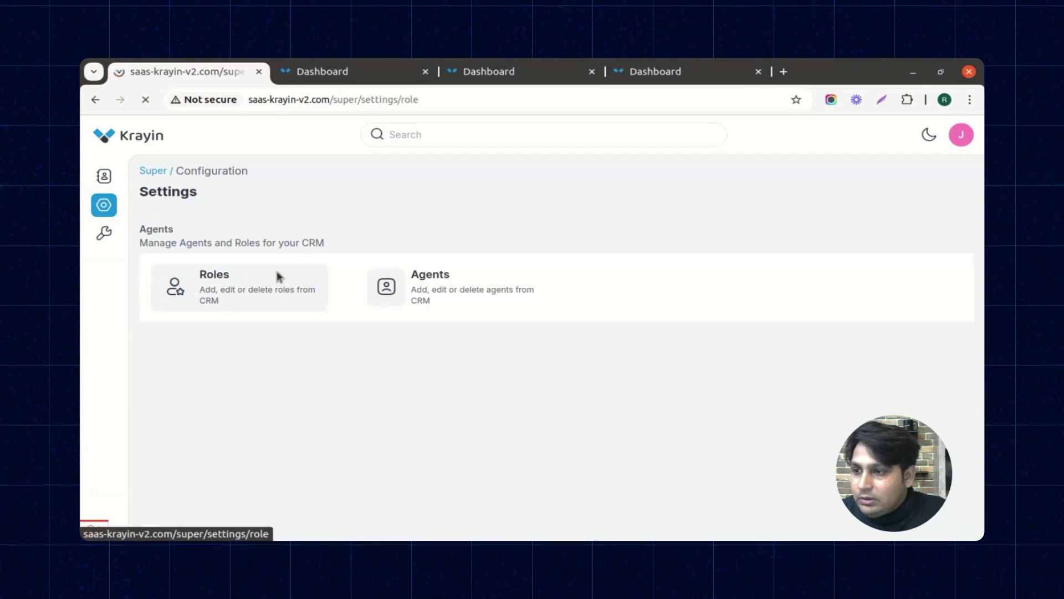
left_click(791, 126)
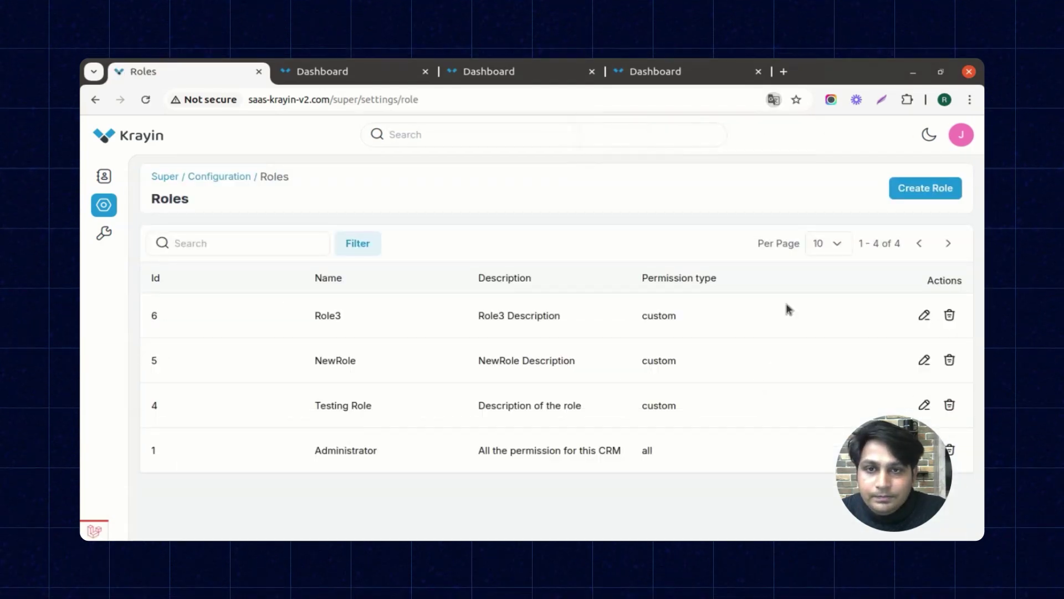
left_click(952, 316)
left_click(645, 361)
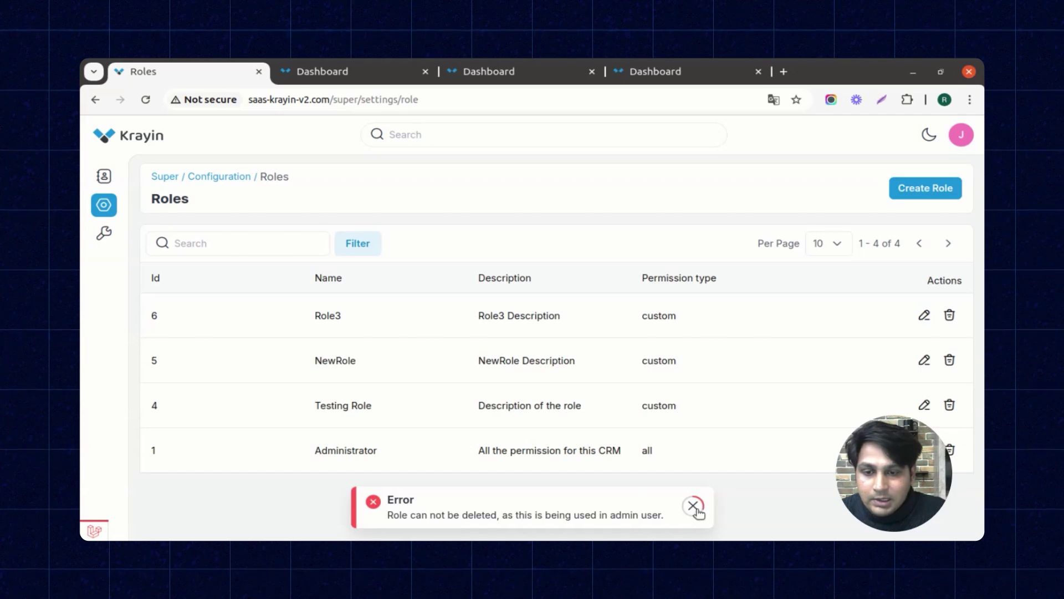
left_click_drag(514, 515, 632, 519)
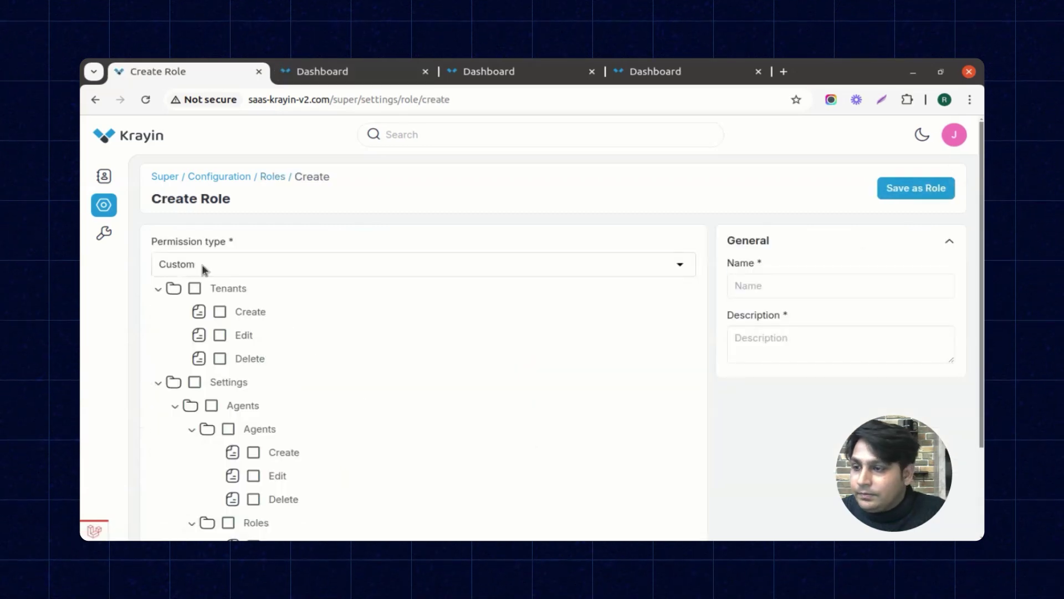
Step: Look over the permissions list and enter 'New Testing Role' as the role name
scroll(542, 406, "down", 1)
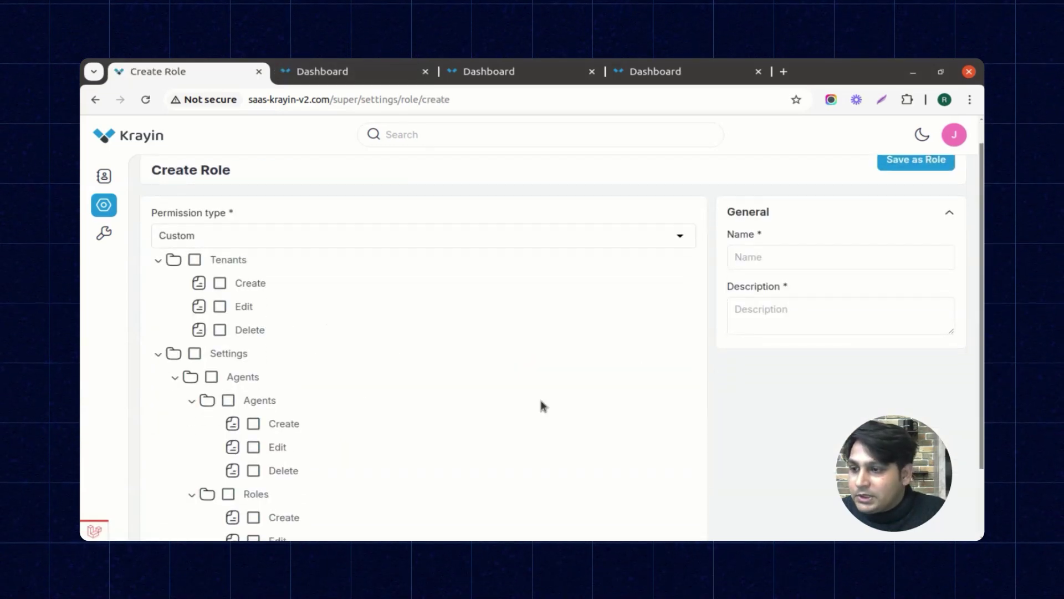
scroll(542, 406, "down", 1)
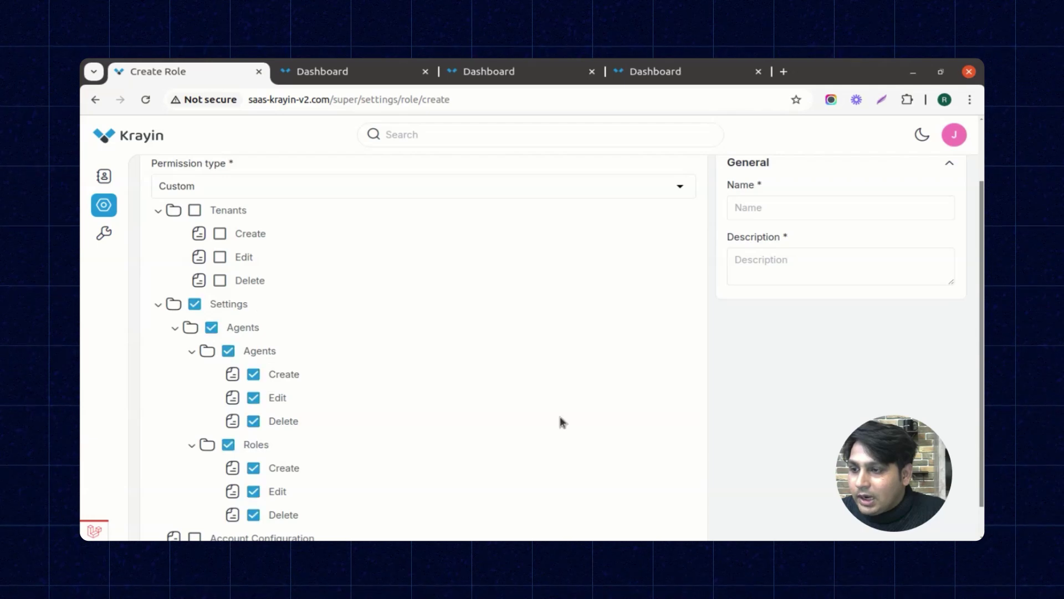
scroll(562, 422, "down", 1)
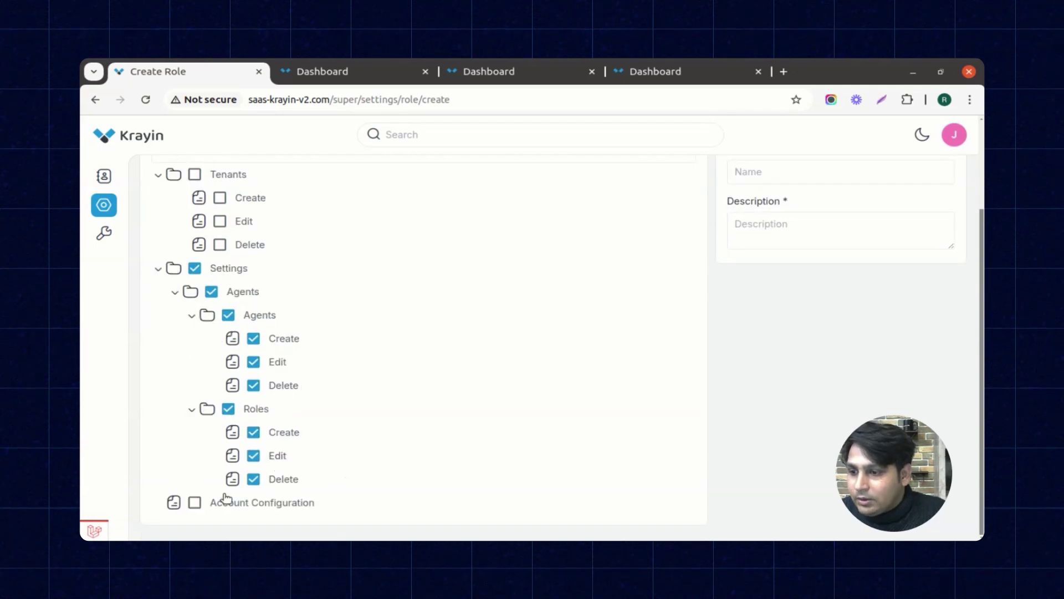
scroll(532, 453, "up", 2)
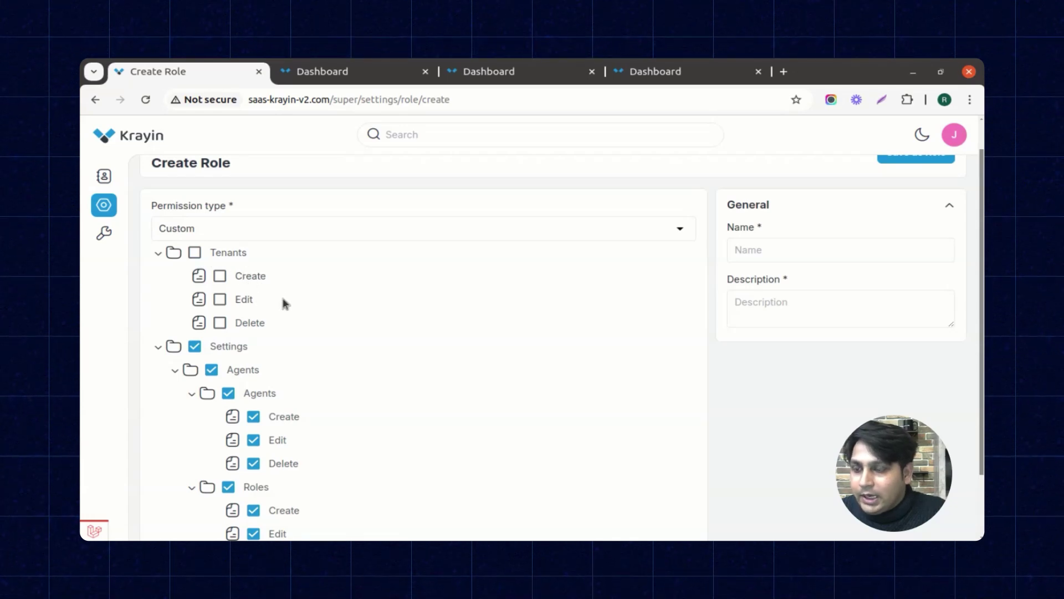
scroll(806, 348, "up", 1)
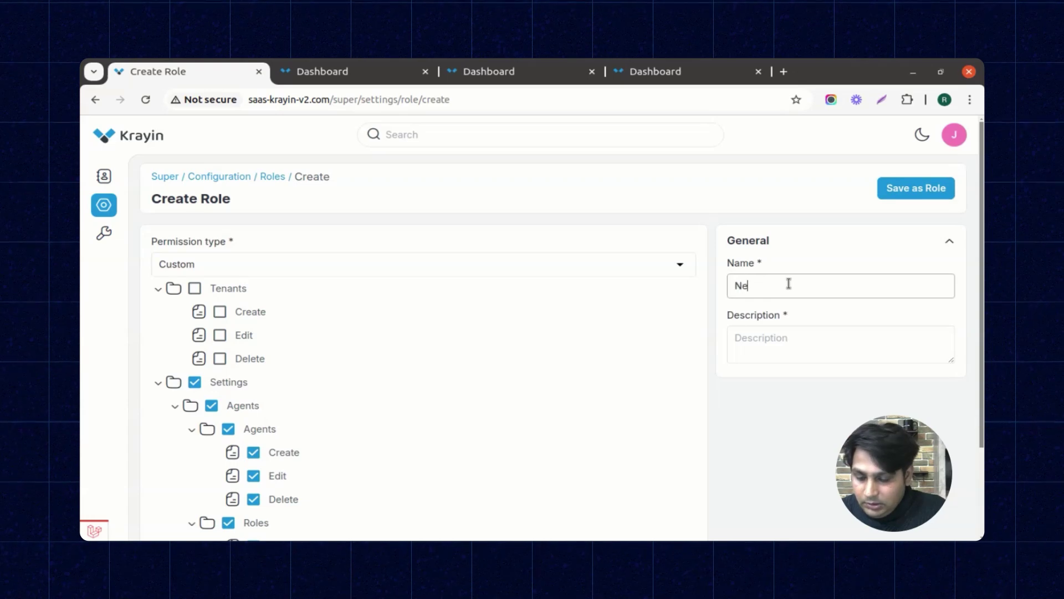
type("ting Role")
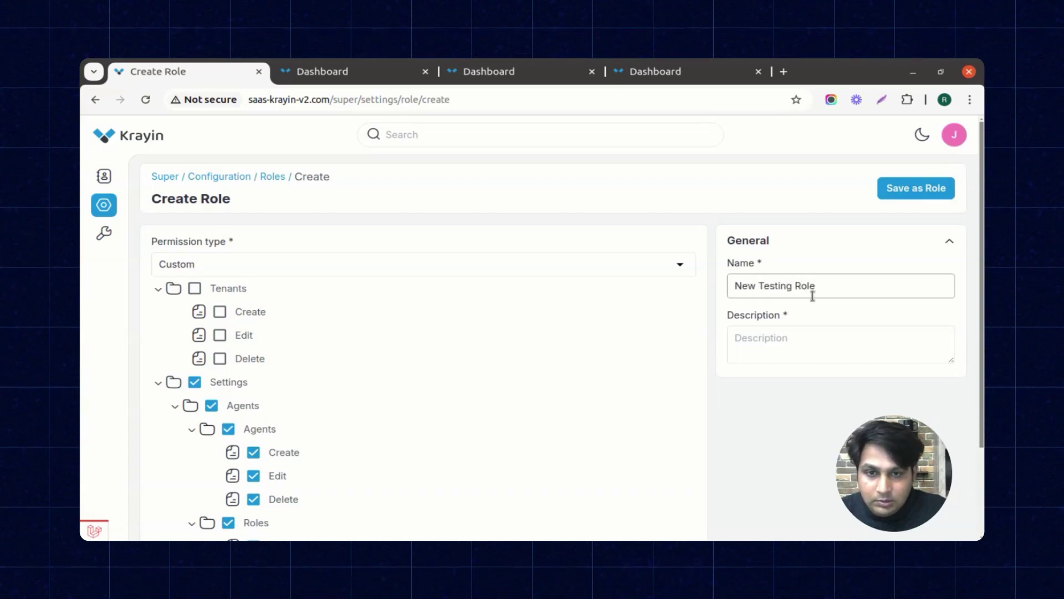
Step: Set the description to 'New Testing Role Description' by reusing the name, and save the role
key("ctrl+a")
key("ctrl+c")
left_click(775, 338)
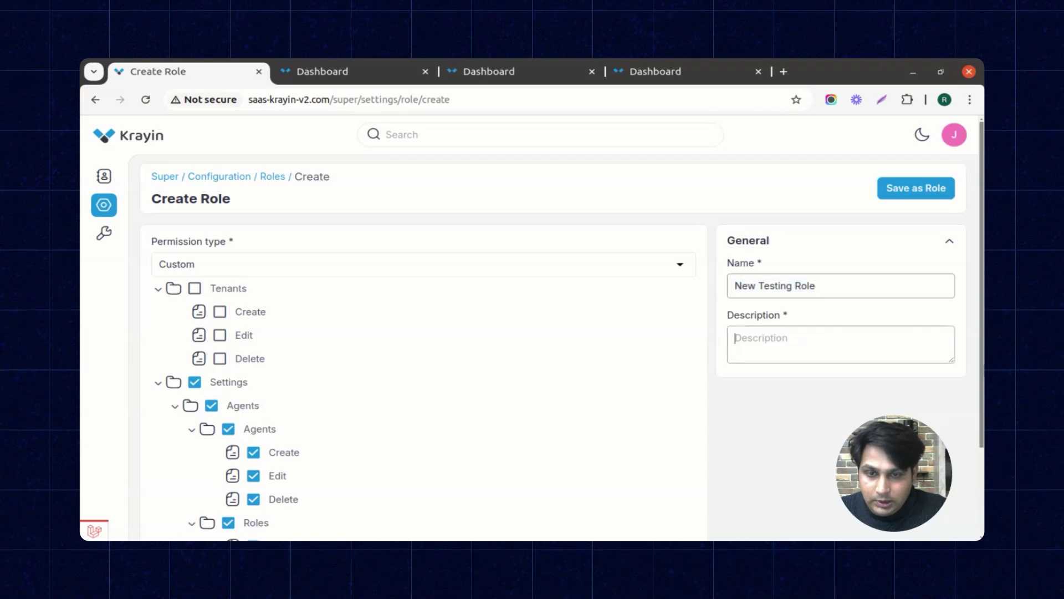
key("ctrl+v")
type("Des")
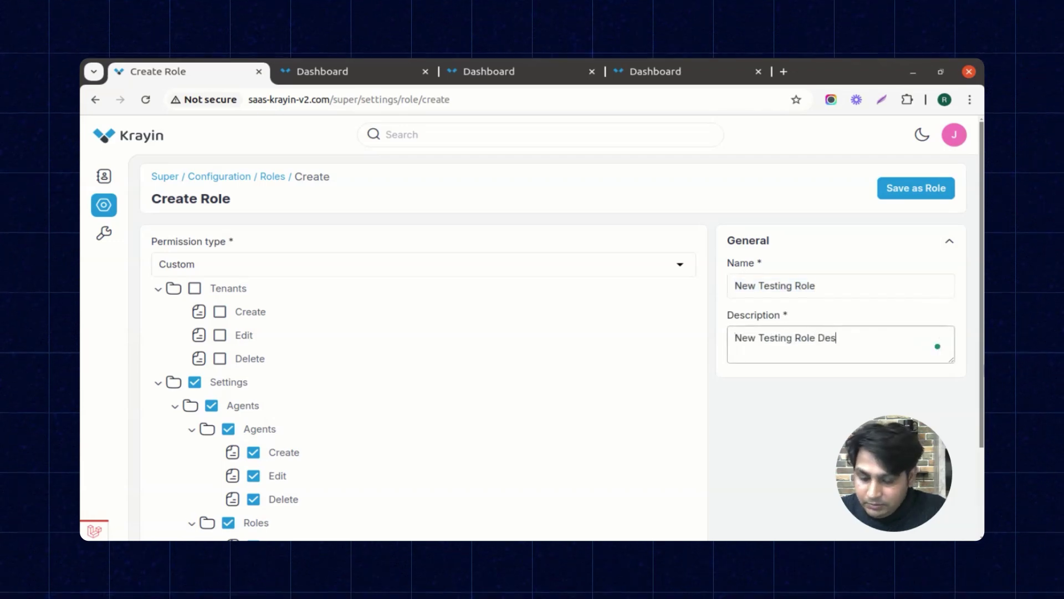
type("cription")
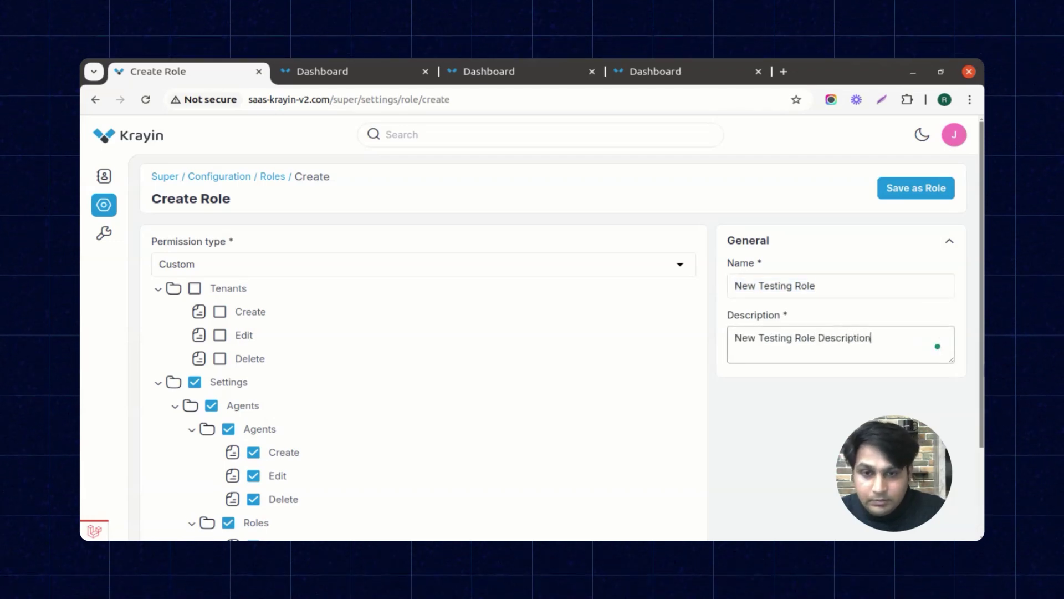
left_click(918, 194)
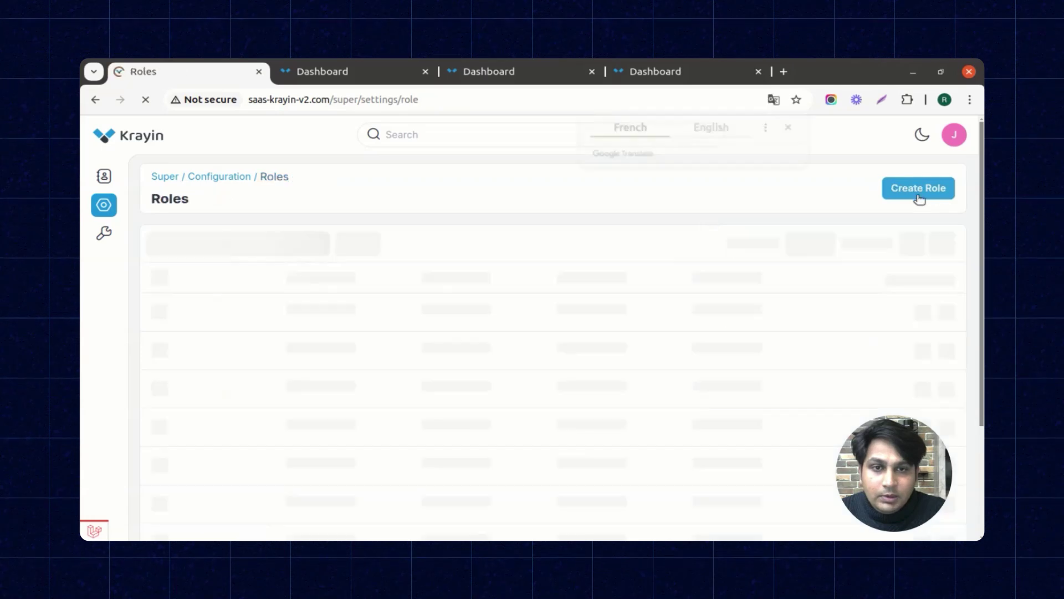
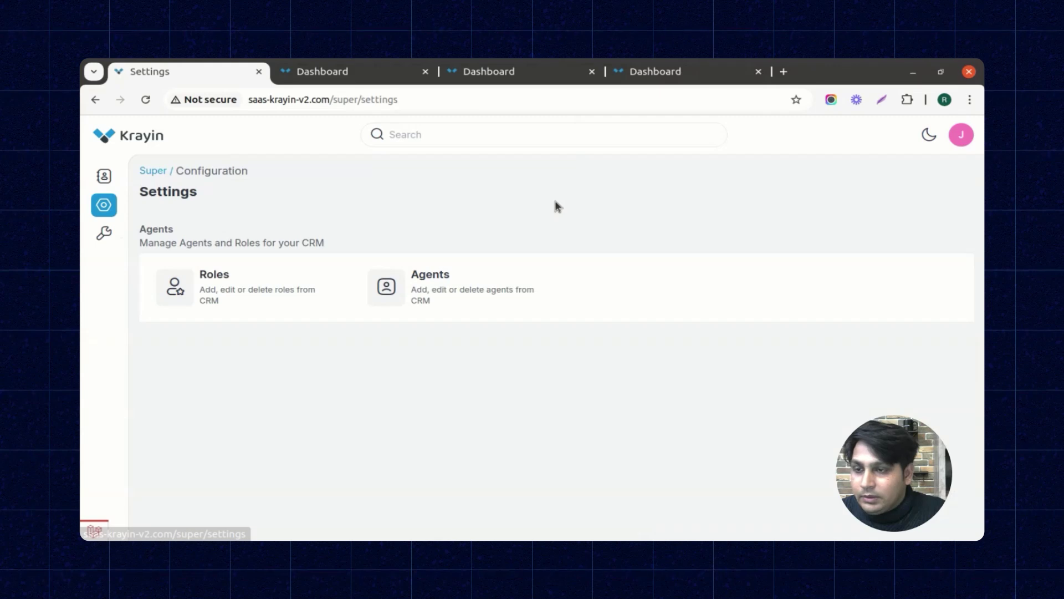
Step: Start a new agent and enter its first name, last name and e-mail address
left_click(460, 272)
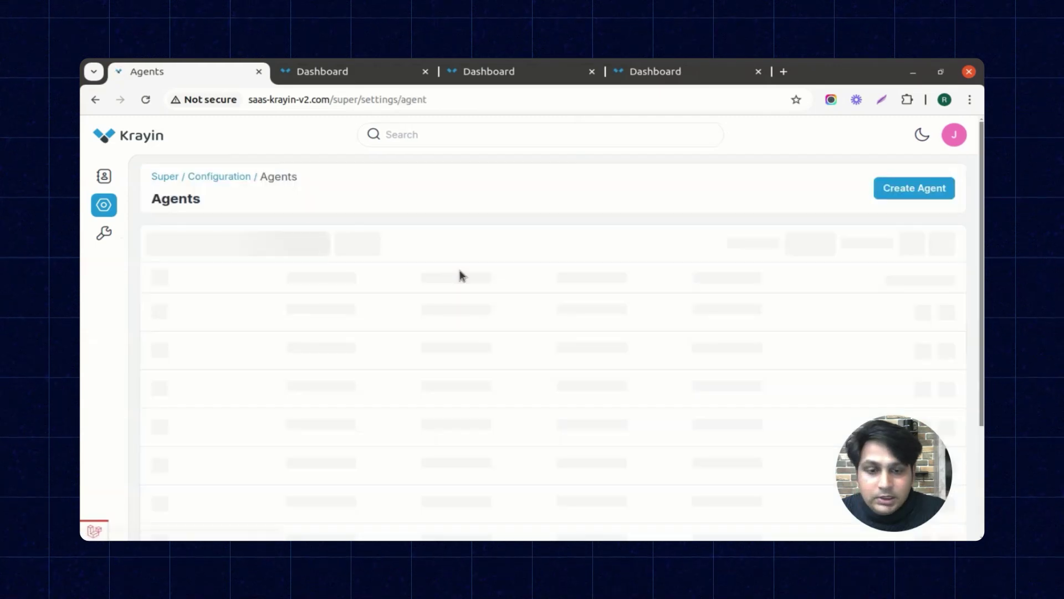
left_click(945, 191)
left_click(186, 261)
type("laravel")
key("Tab")
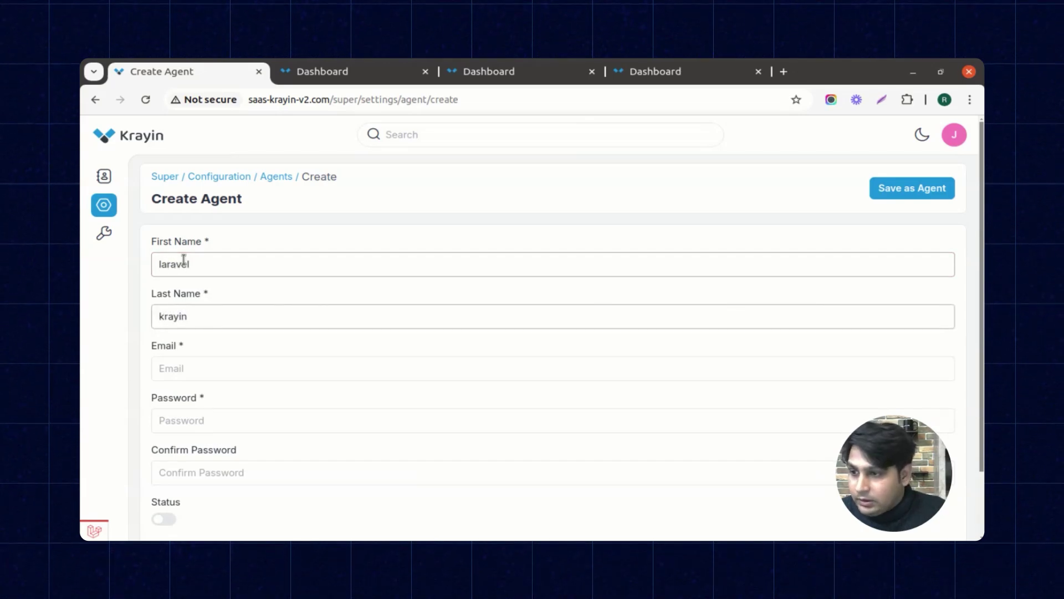
left_click(190, 367)
type("kray")
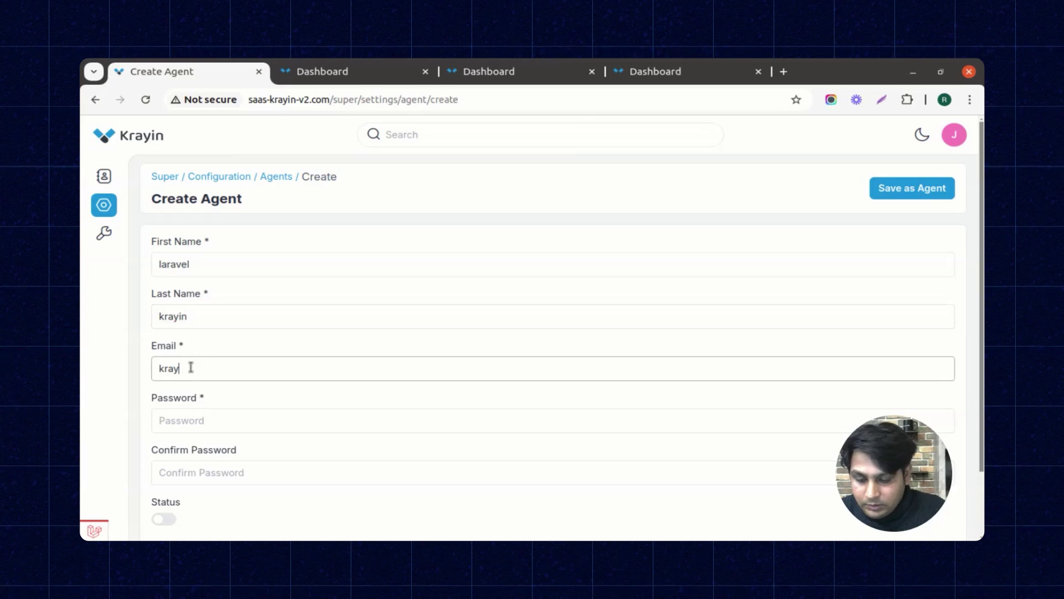
type("in@example.com")
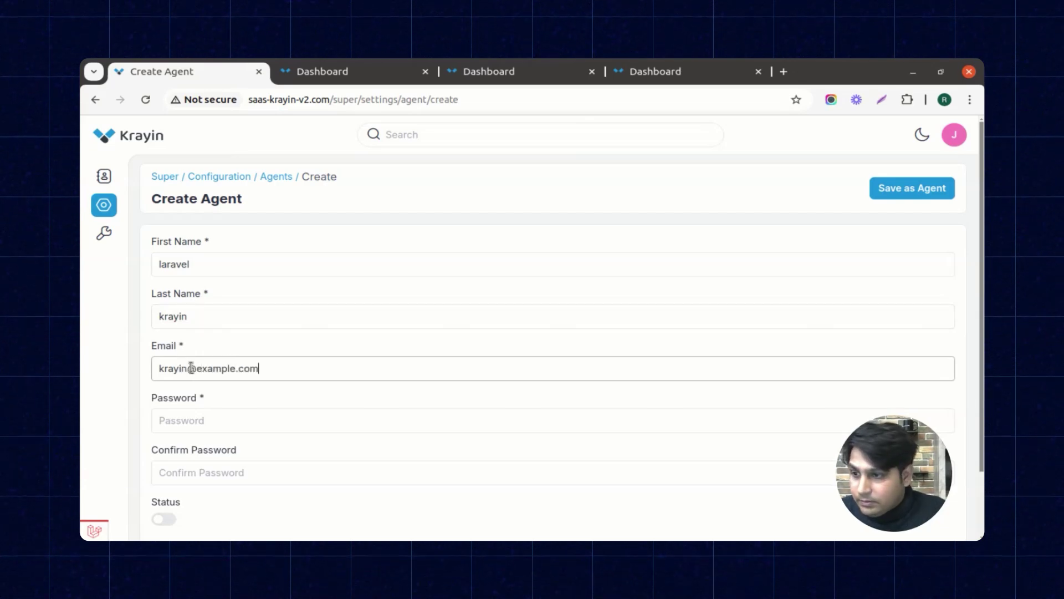
Step: Set the agent's password, make it active, and assign the New Testing Role
left_click(221, 419)
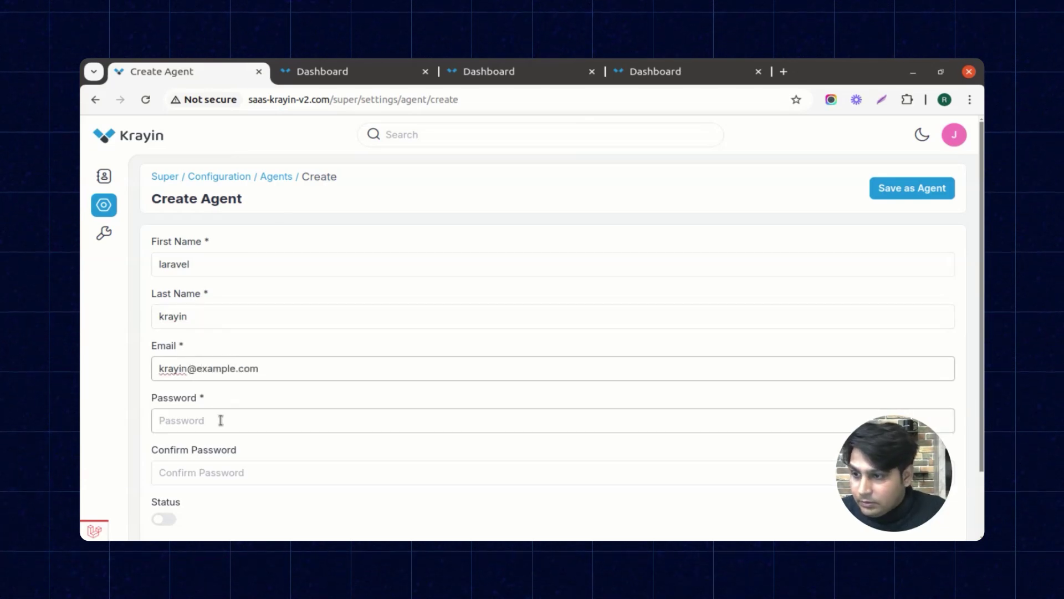
scroll(233, 433, "down", 2)
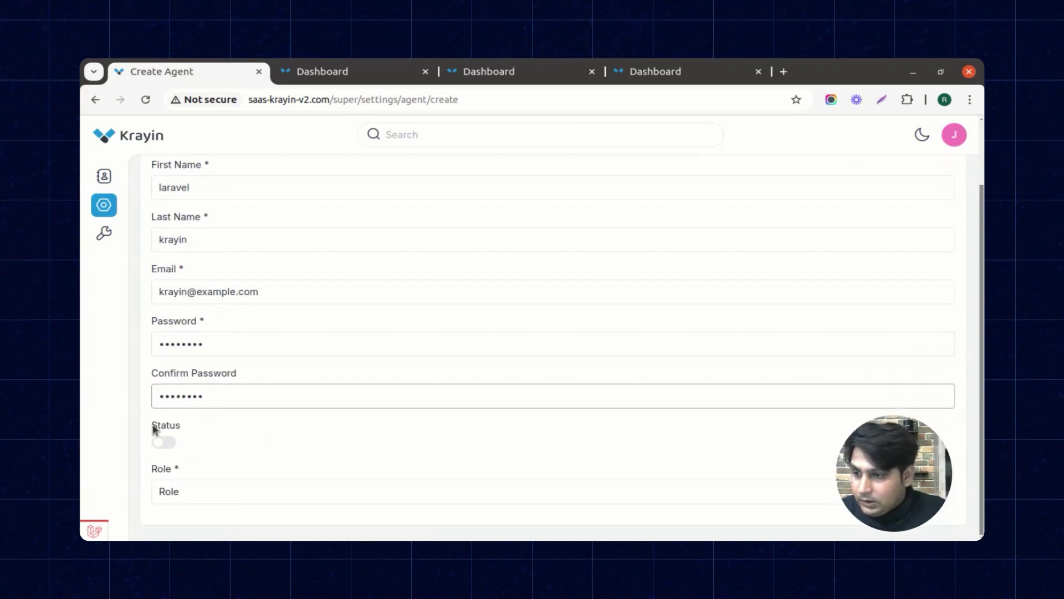
left_click(176, 443)
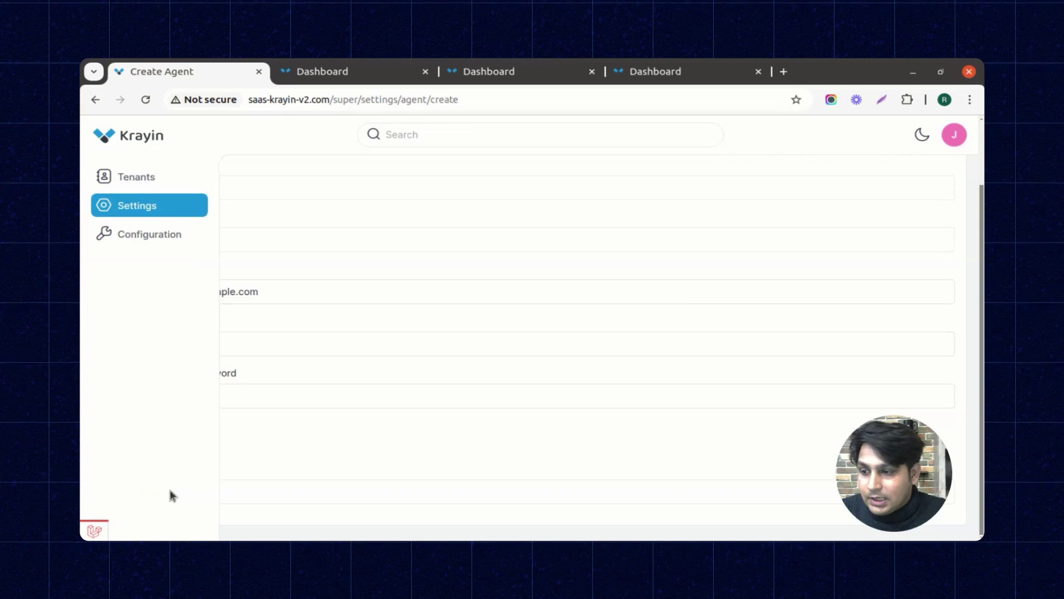
left_click(420, 493)
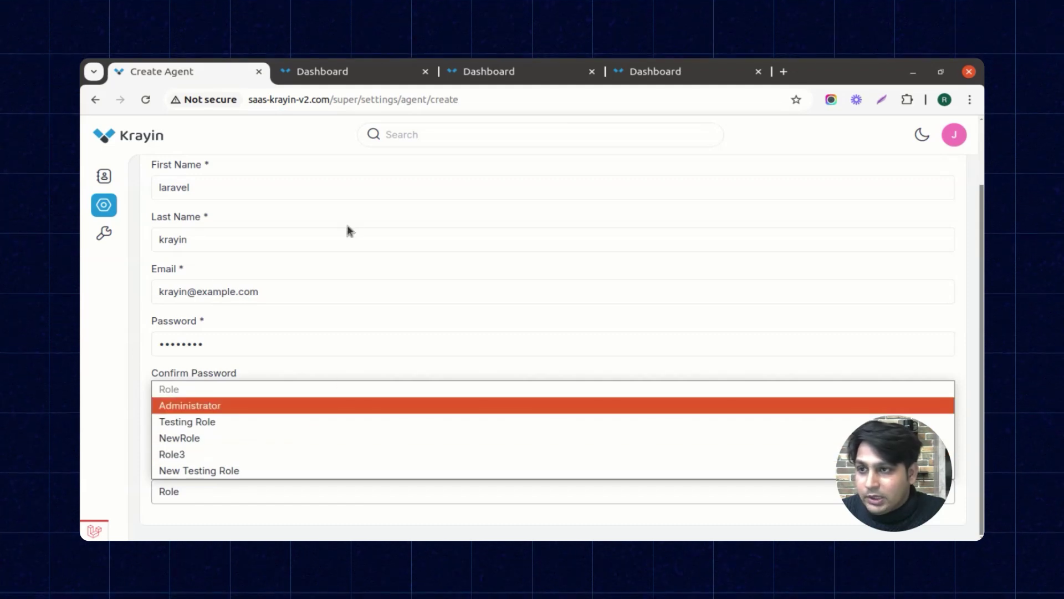
left_click(211, 471)
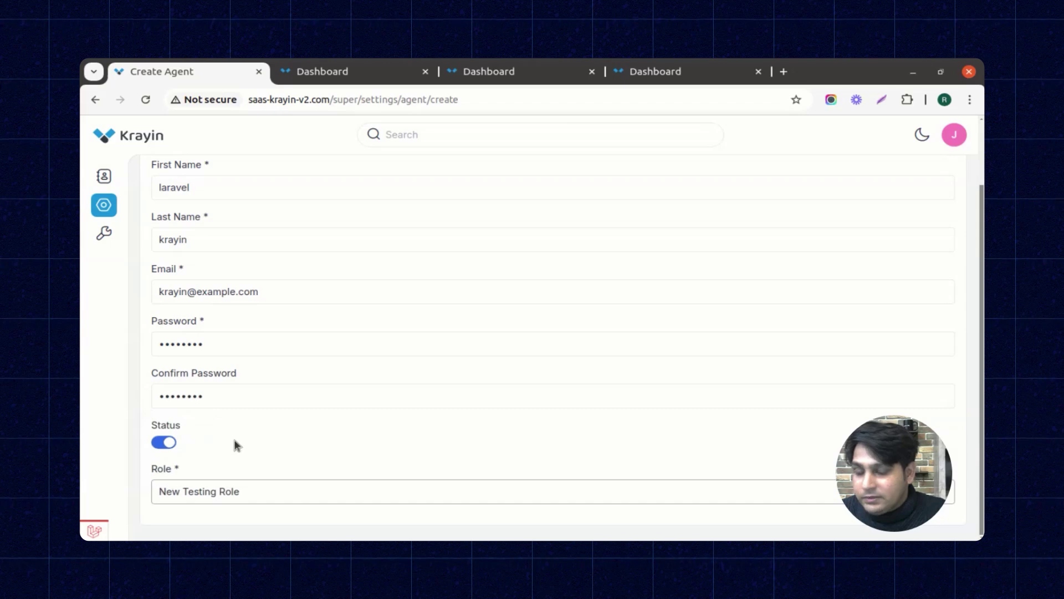
scroll(574, 386, "up", 2)
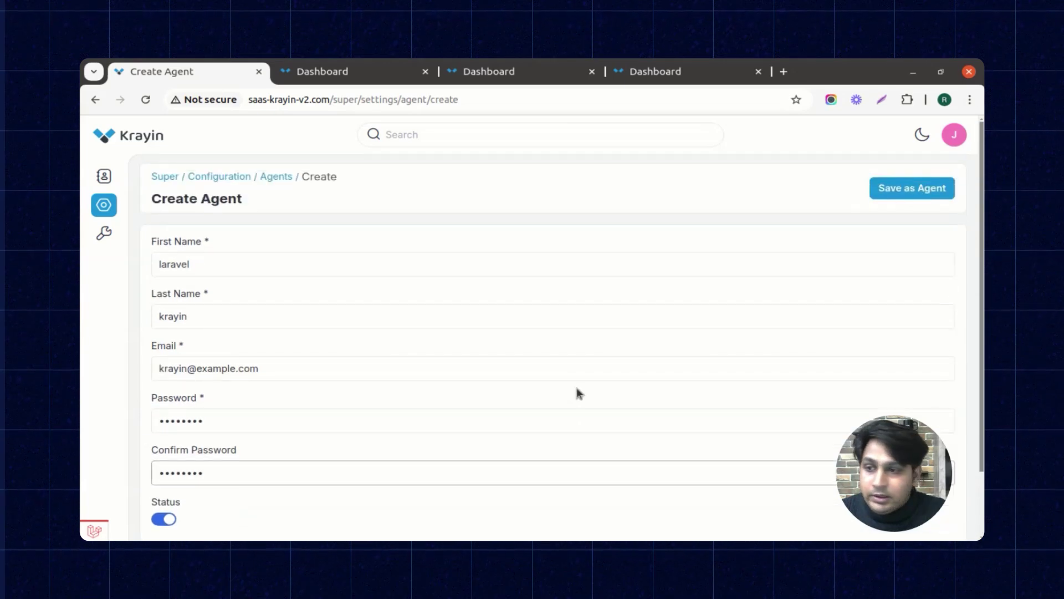
Step: Save the new agent and copy its e-mail address from the Agents list
left_click(903, 188)
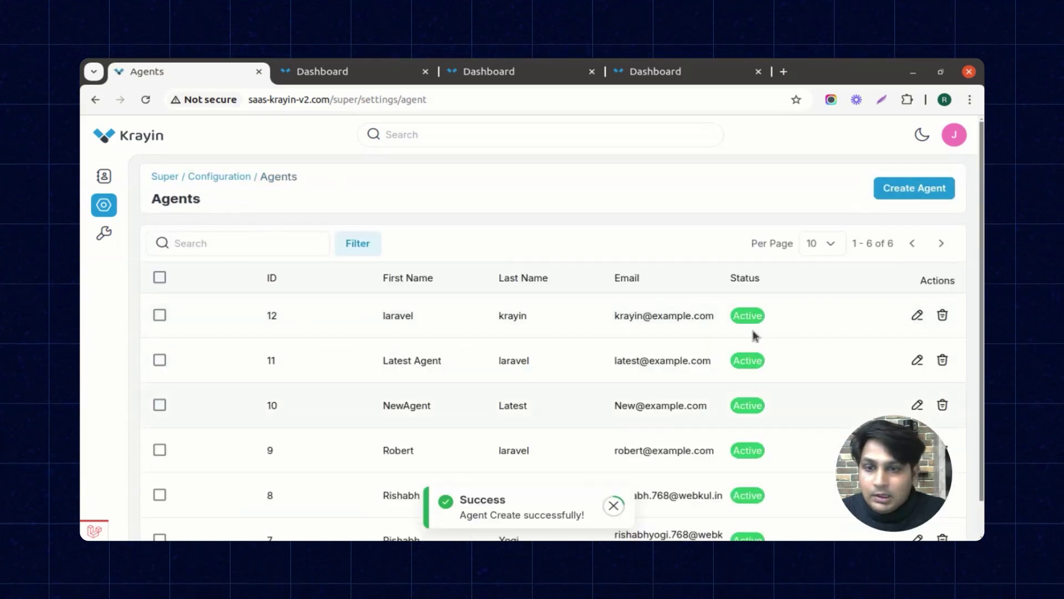
triple_click(656, 316)
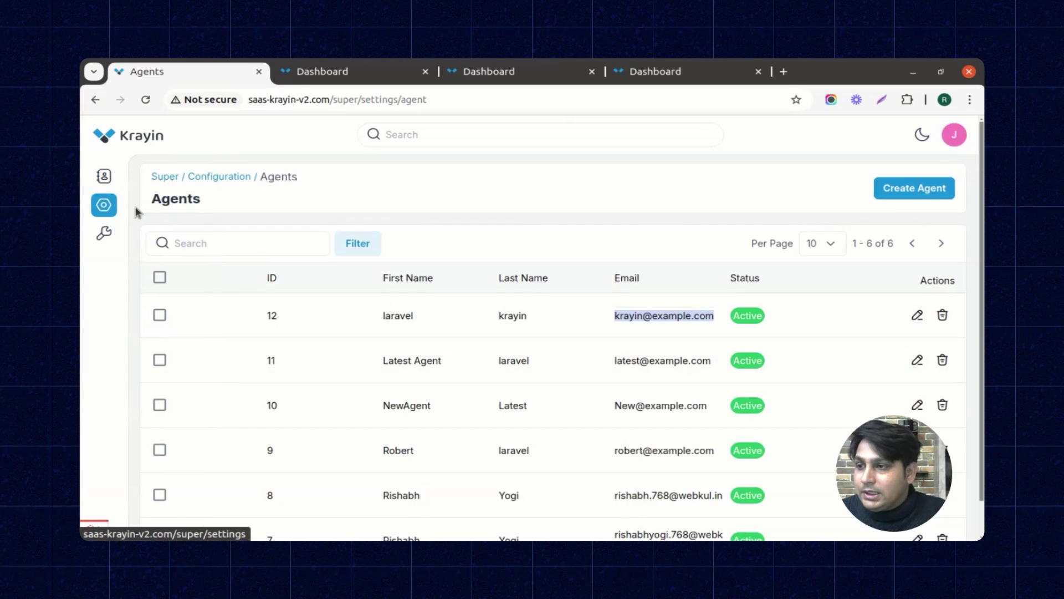
right_click(681, 318)
left_click(721, 332)
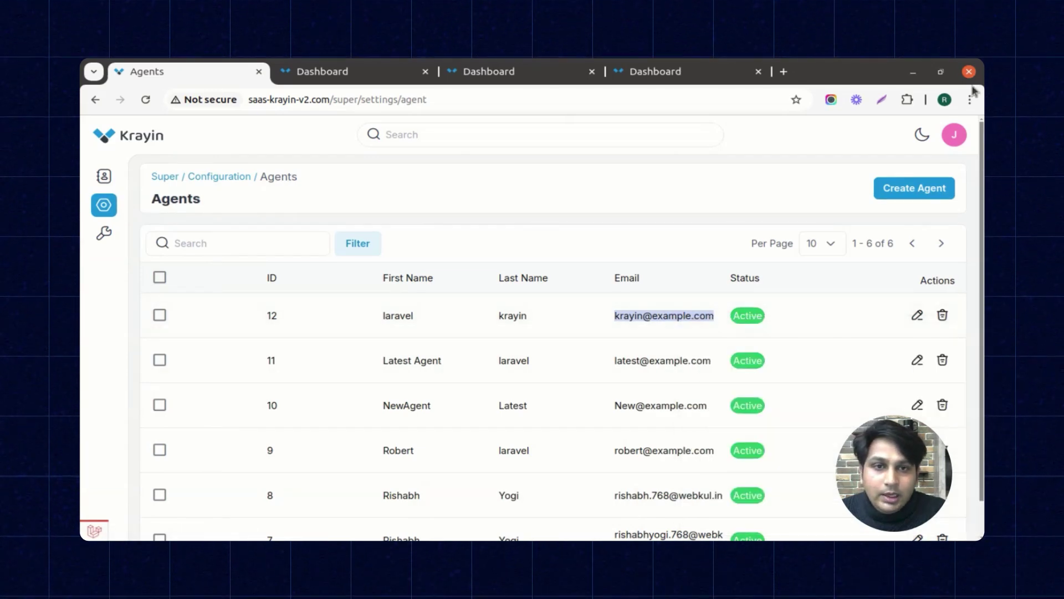
Step: Sign out and log back in as the new agent with the copied e-mail and password
left_click(955, 136)
left_click(903, 222)
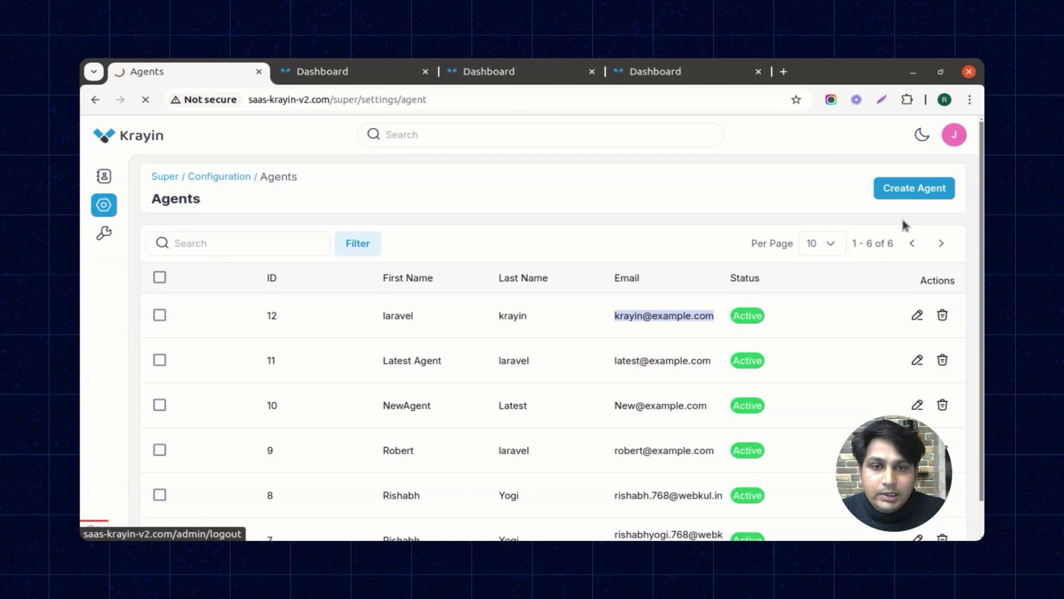
left_click(520, 319)
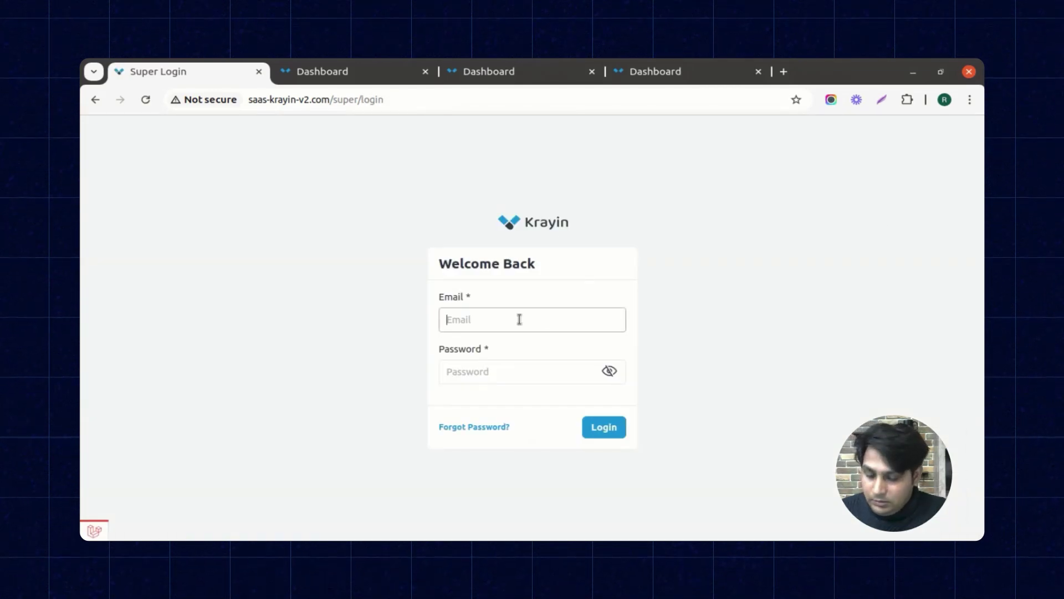
key("ctrl+v")
key("Return")
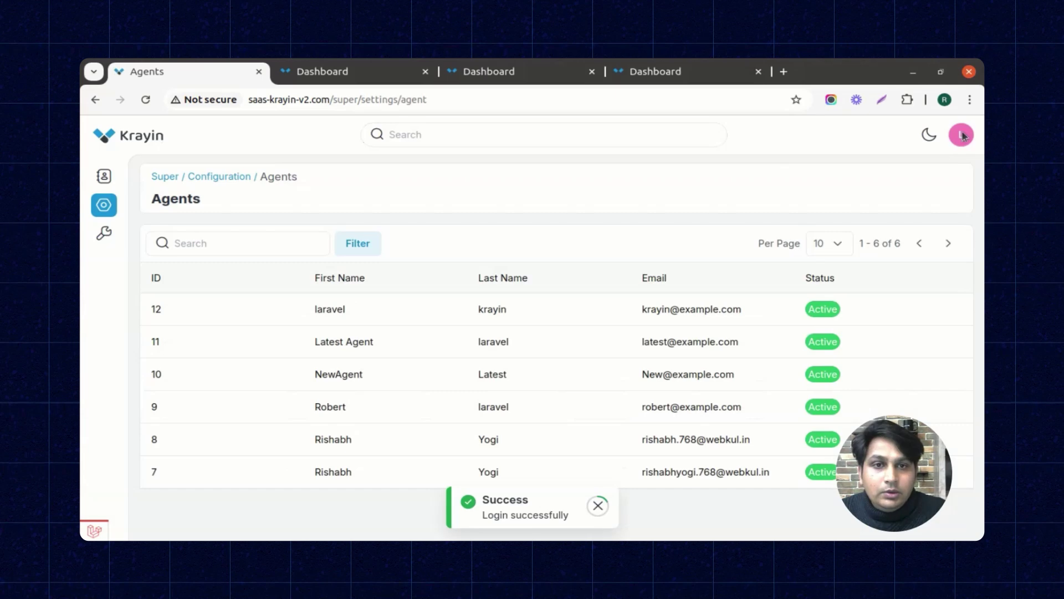
left_click(965, 132)
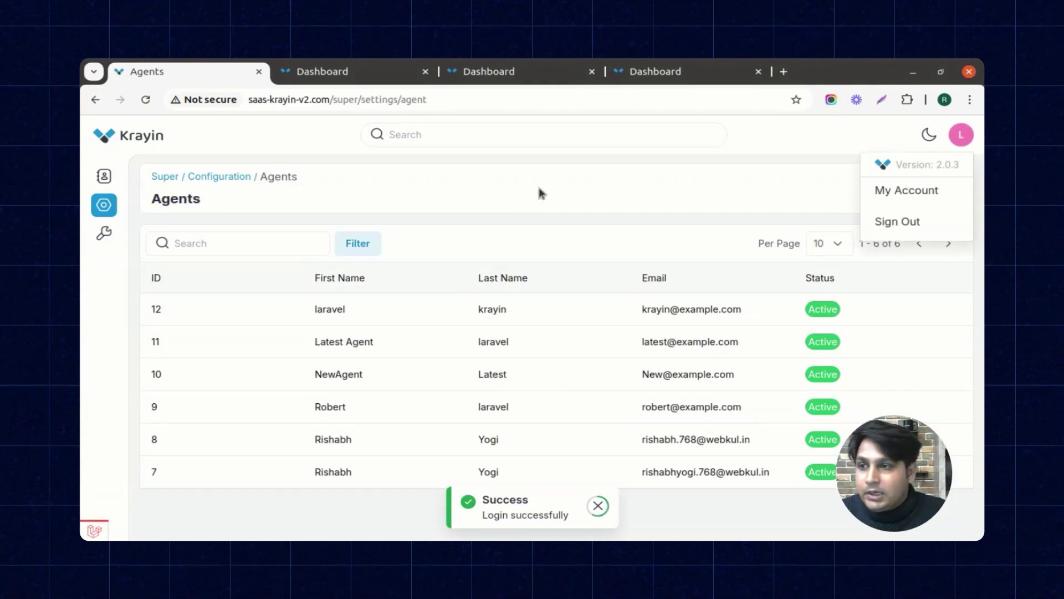
left_click(525, 203)
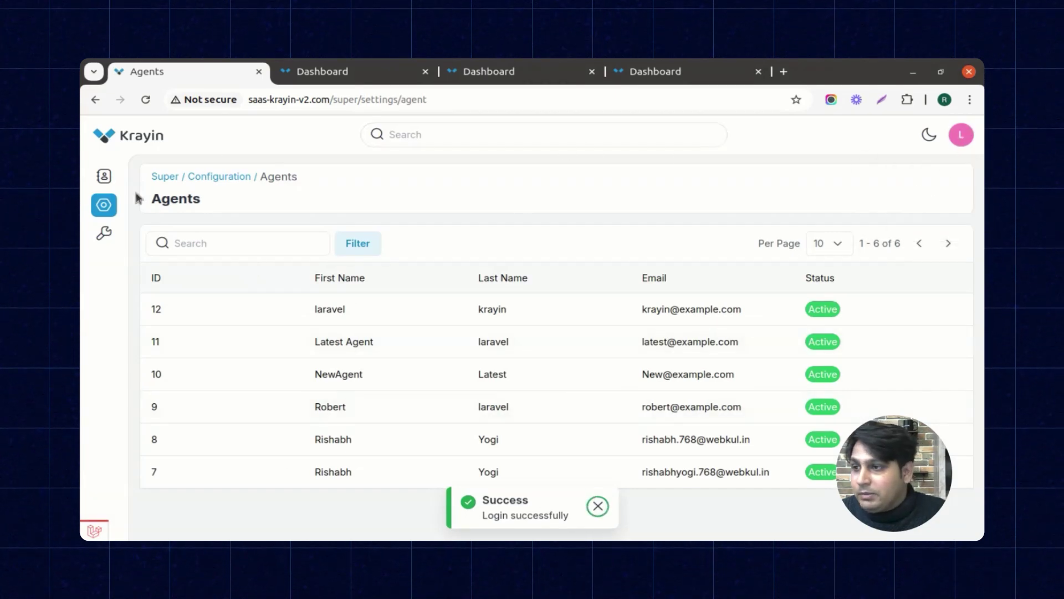
Step: Browse the Tenants, Roles, Agents and Configuration pages, then open the account menu
left_click(125, 177)
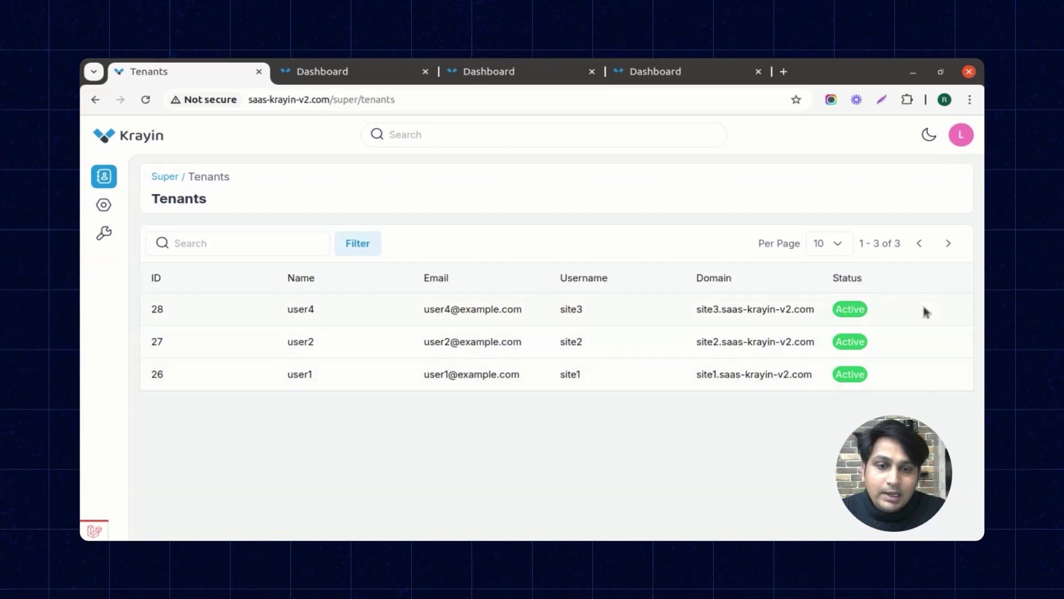
mouse_move(127, 232)
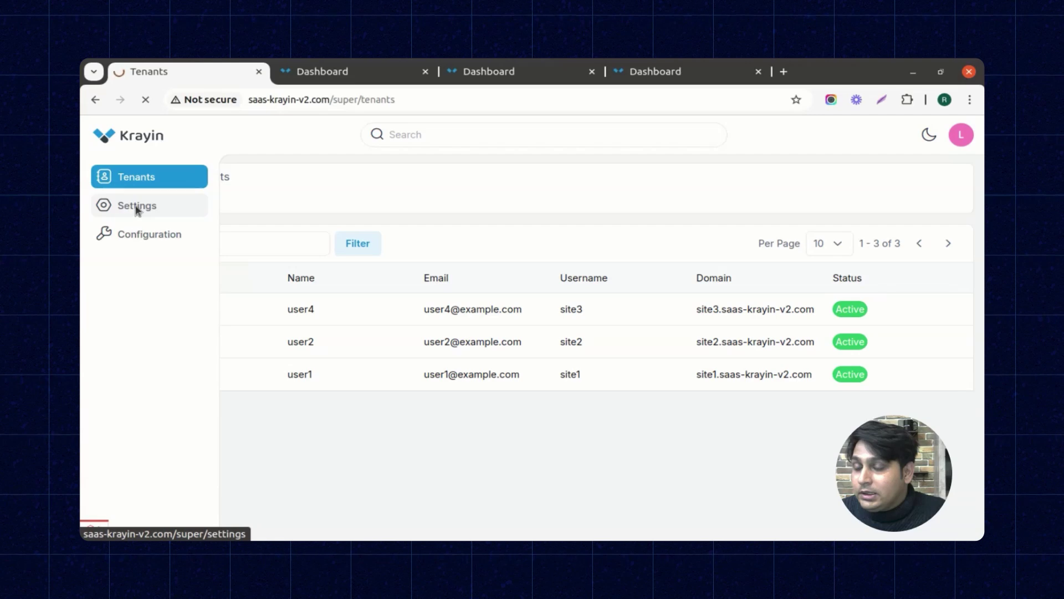
left_click(131, 209)
left_click(222, 282)
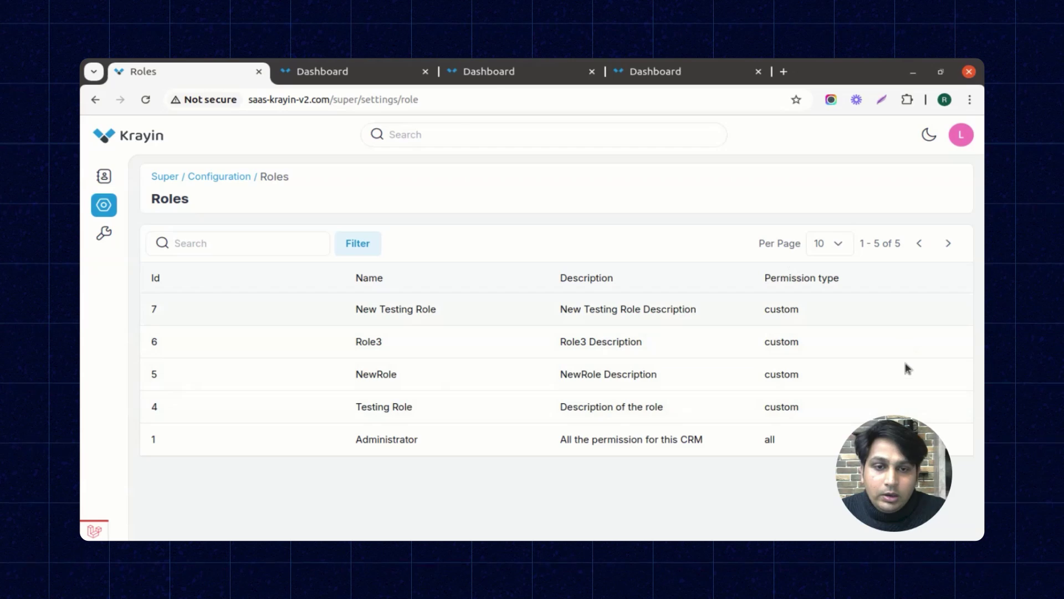
left_click(183, 208)
left_click(490, 283)
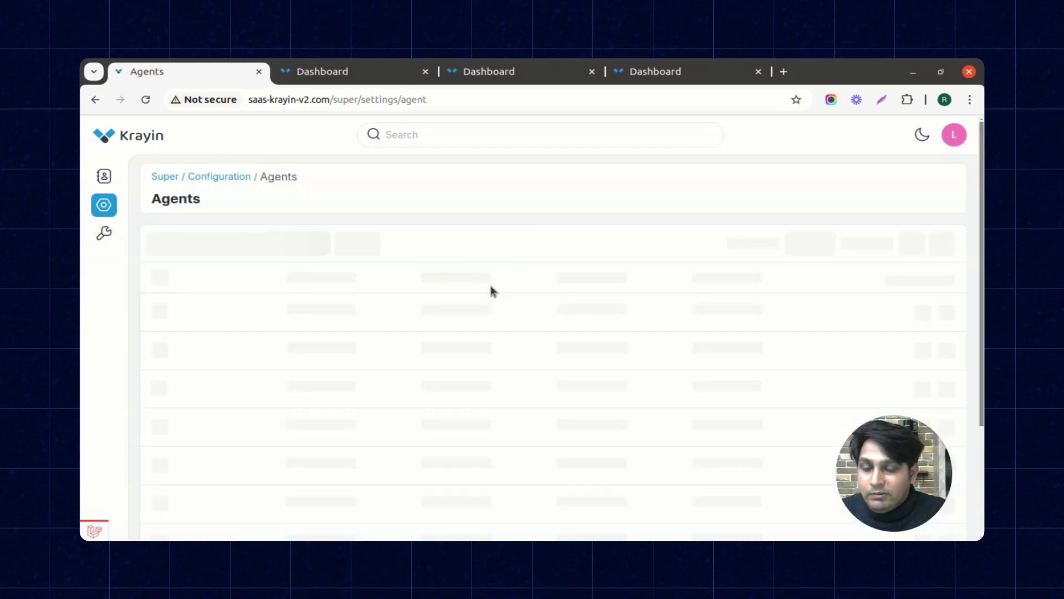
left_click(111, 233)
left_click(119, 207)
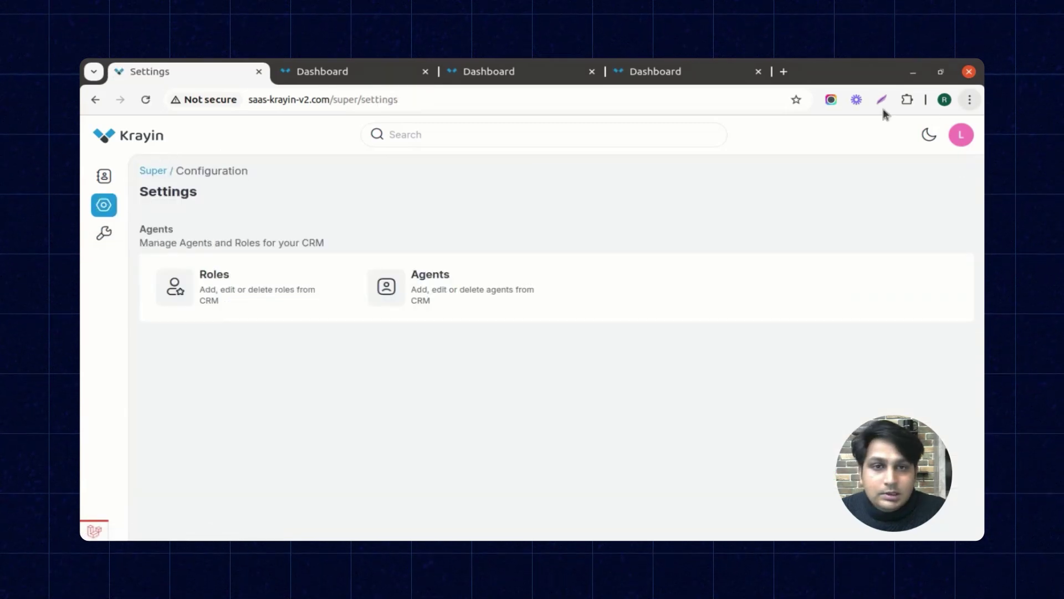
left_click(958, 135)
Step: Sign out and log back in as super admin with the admin e-mail and password
left_click(910, 222)
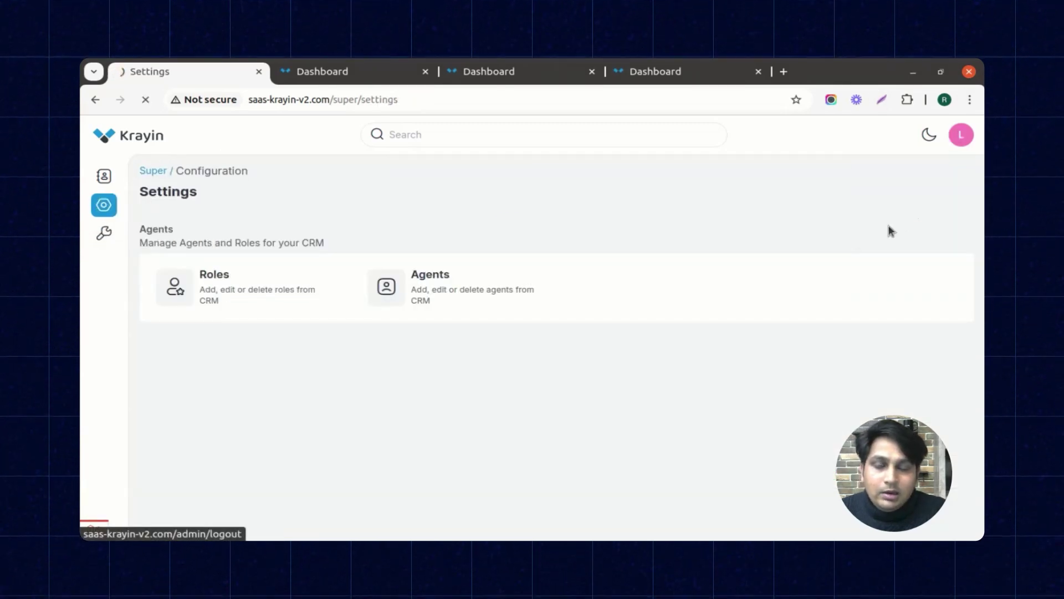
left_click(526, 324)
type("ad")
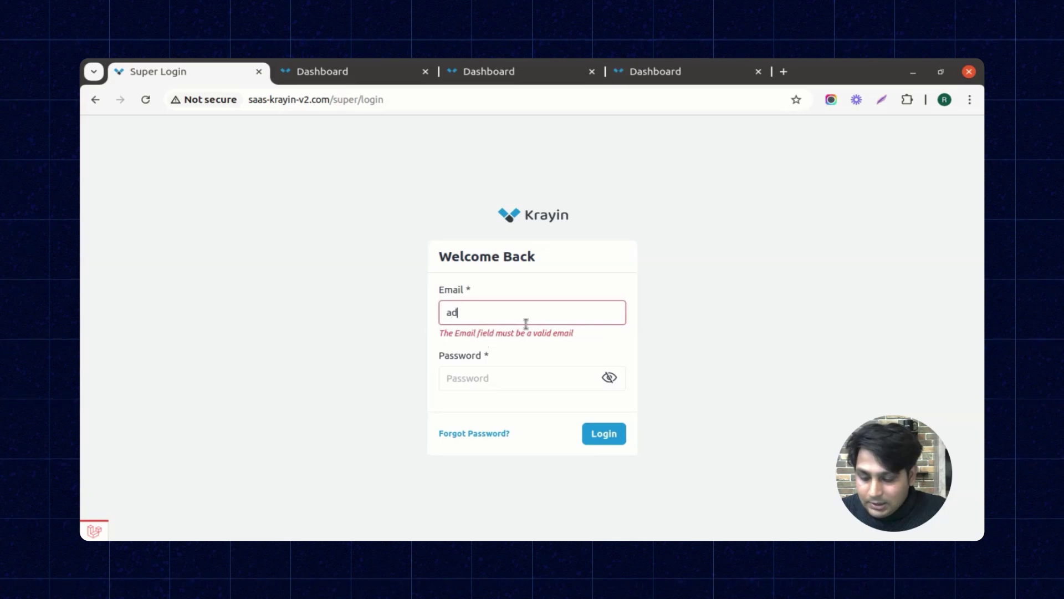
type("min@")
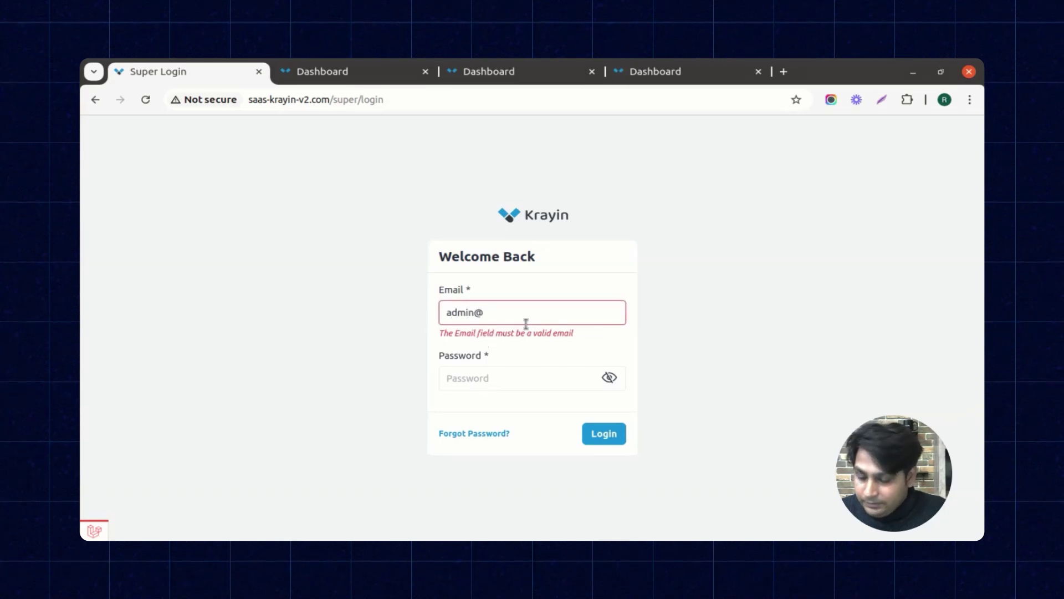
type("example.com")
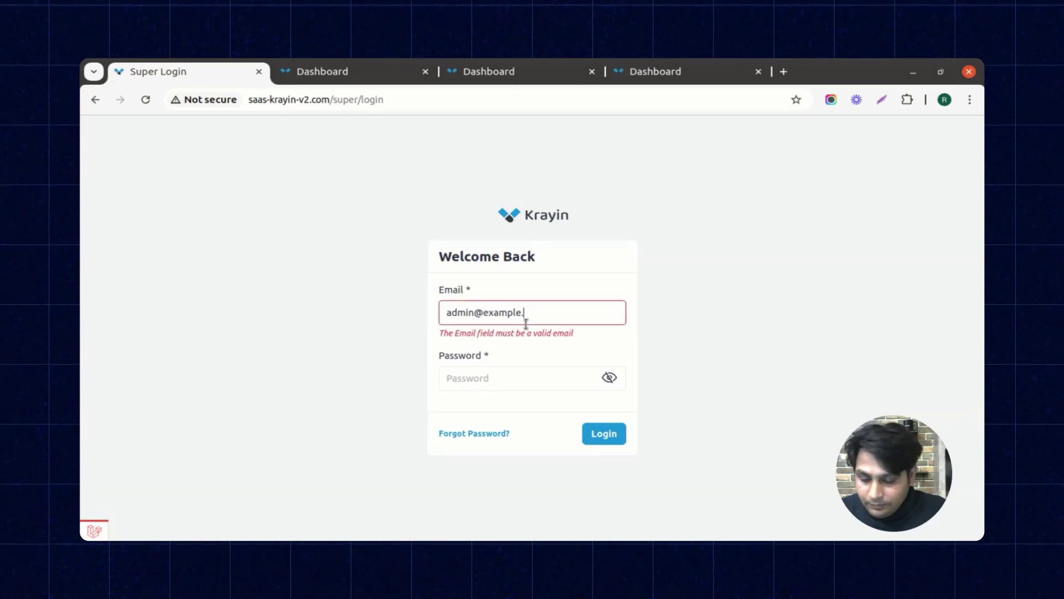
left_click(523, 366)
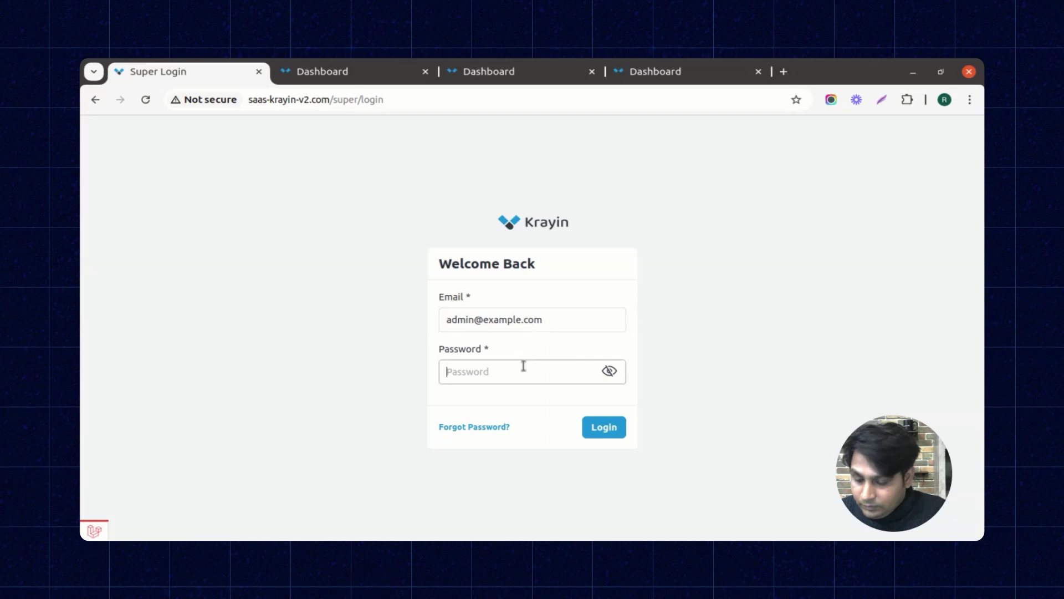
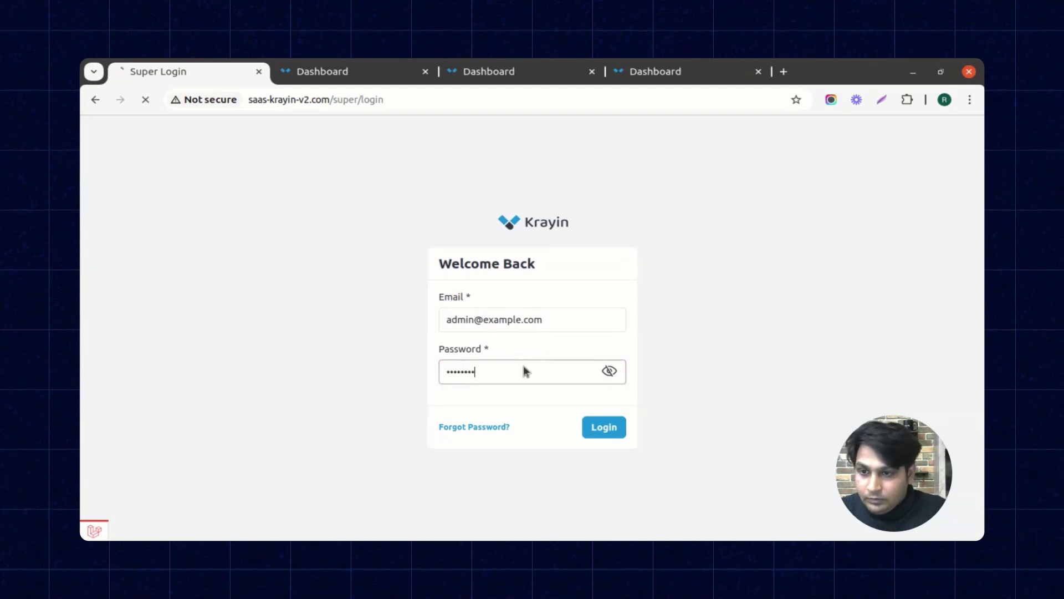
key("Return")
Step: Open Tenants, preview the Create Tenant form, and return to the list
left_click(114, 177)
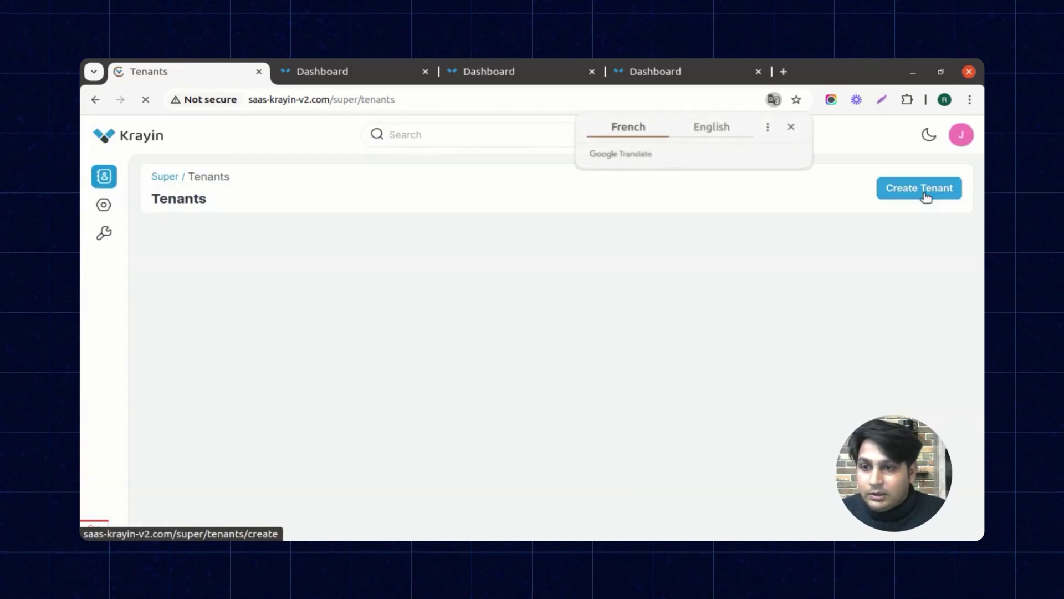
left_click(802, 128)
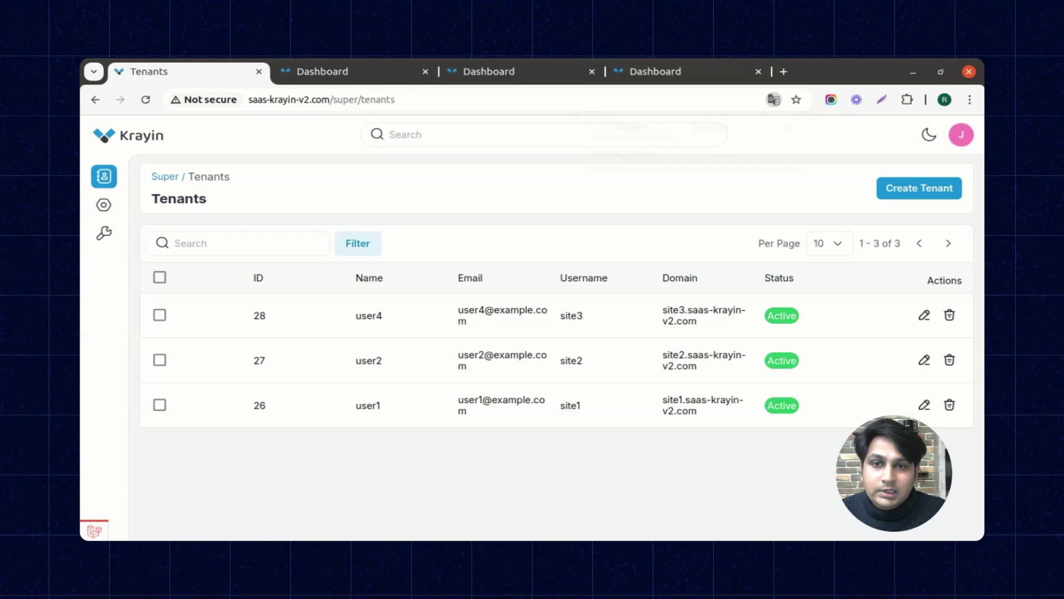
left_click(919, 188)
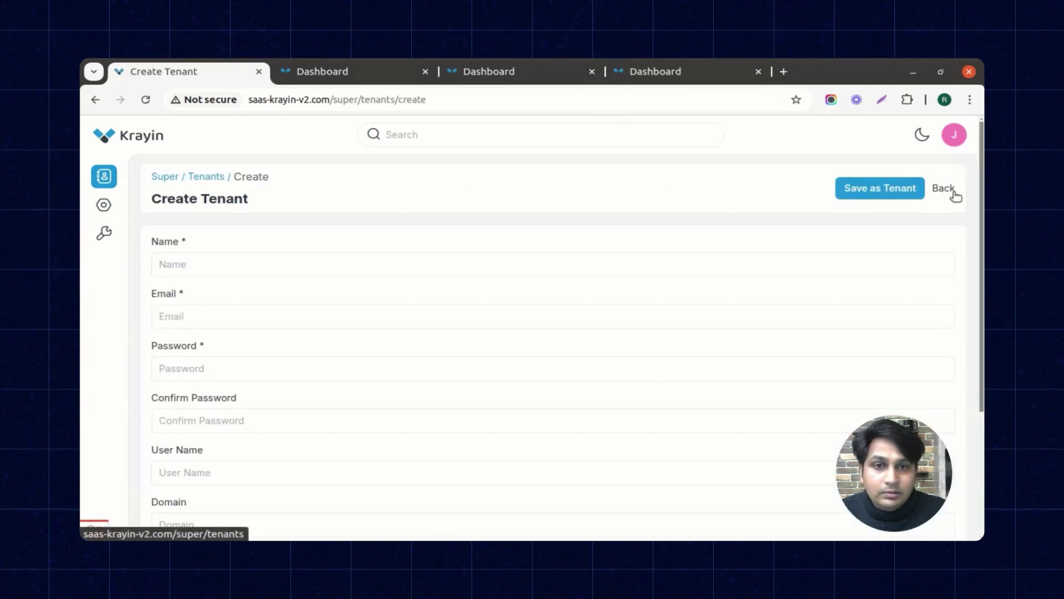
left_click(949, 193)
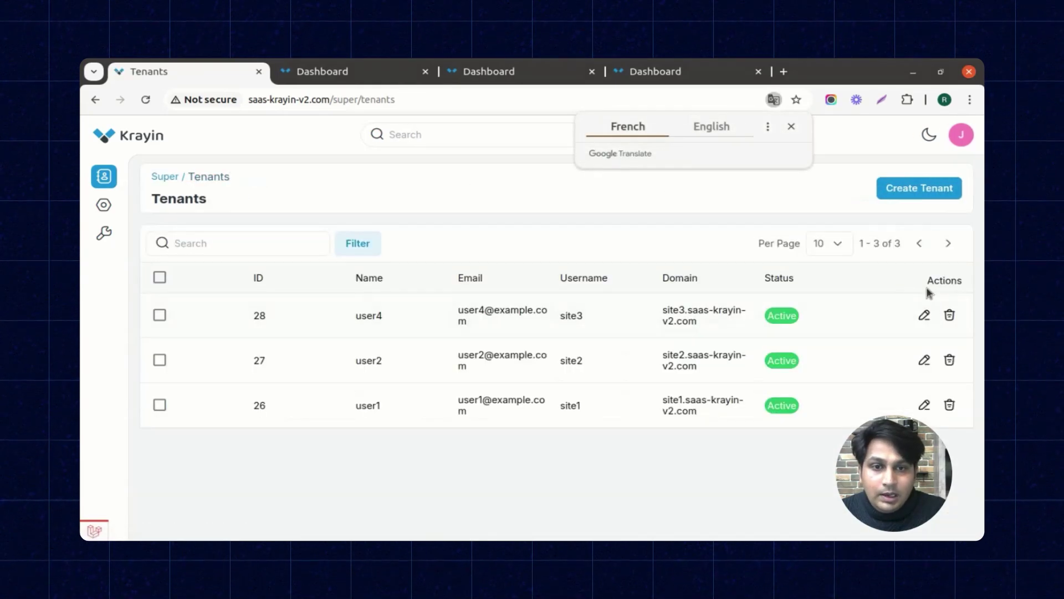
Step: Dismiss the translation popup, view the Roles list, then open the six-agent Agents list
left_click(792, 126)
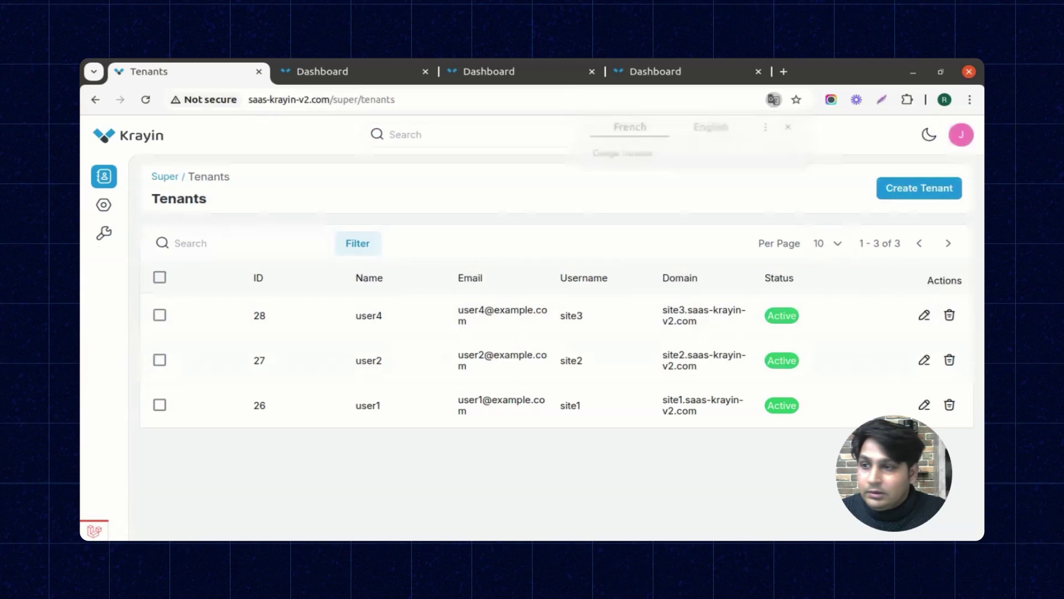
mouse_move(140, 208)
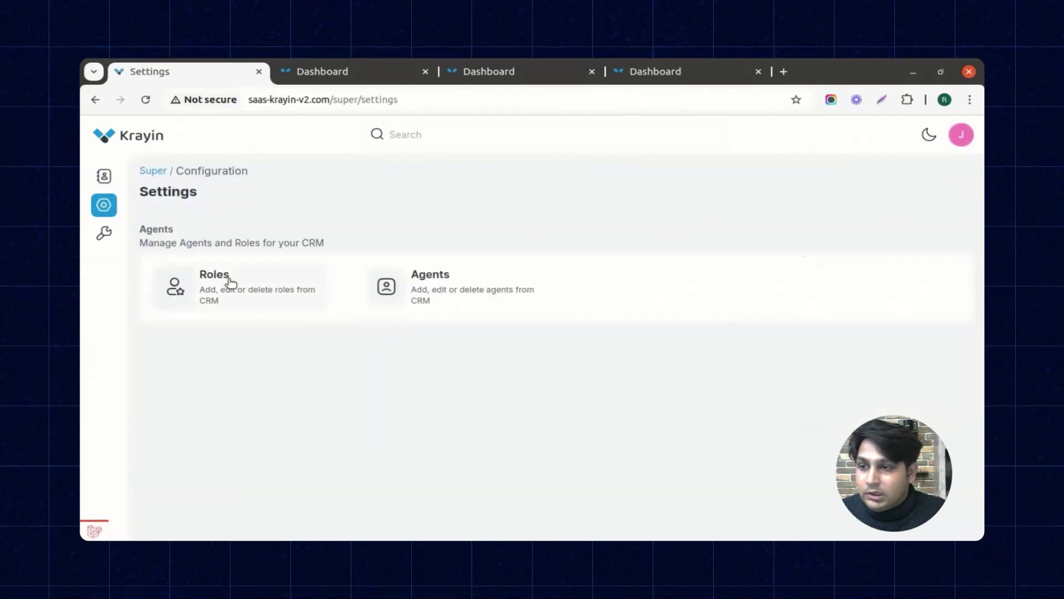
left_click(228, 280)
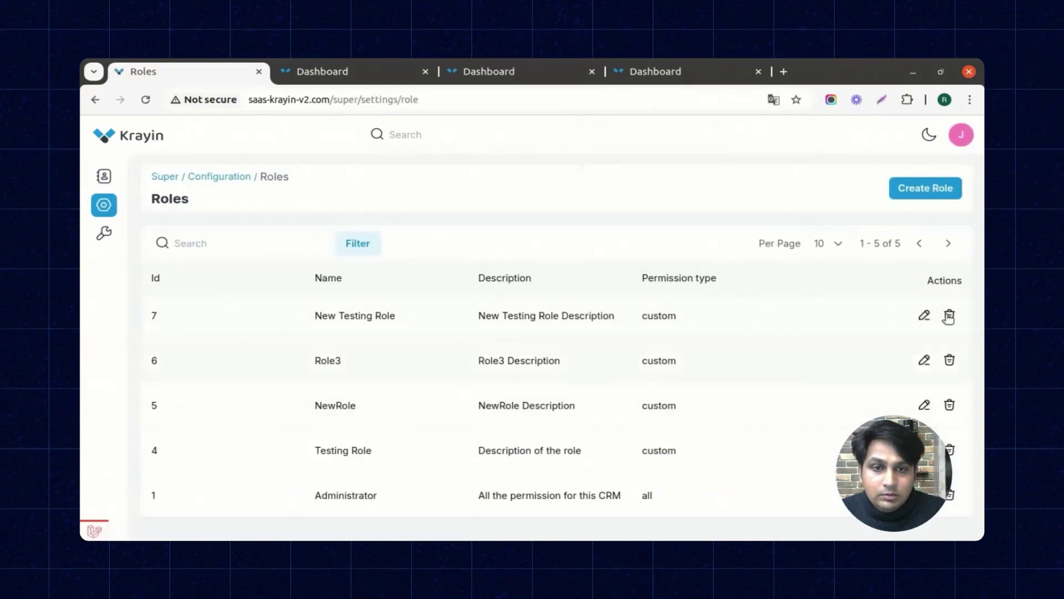
mouse_move(110, 205)
left_click(161, 205)
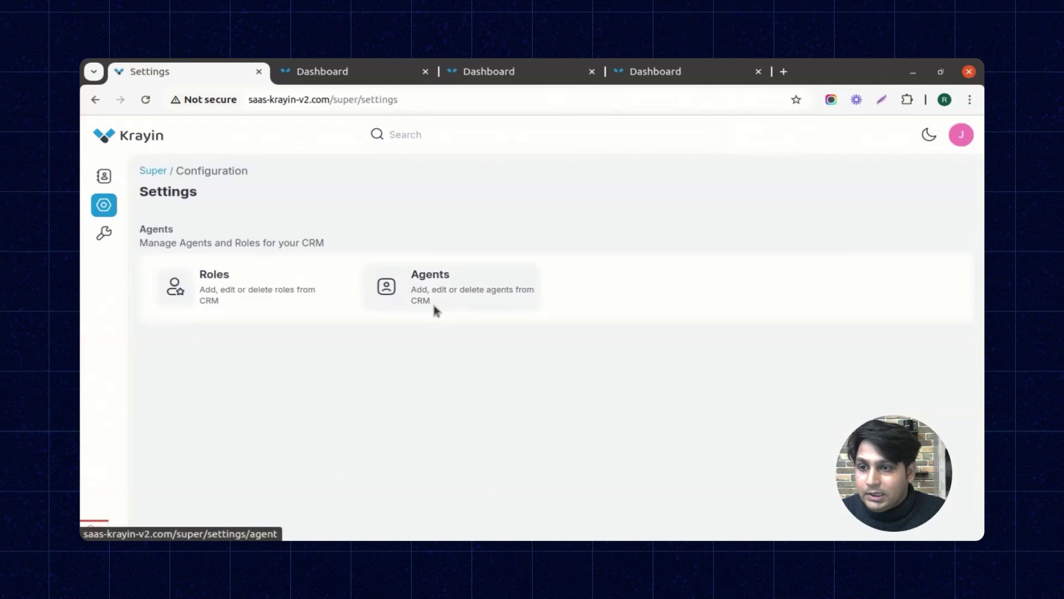
left_click(434, 305)
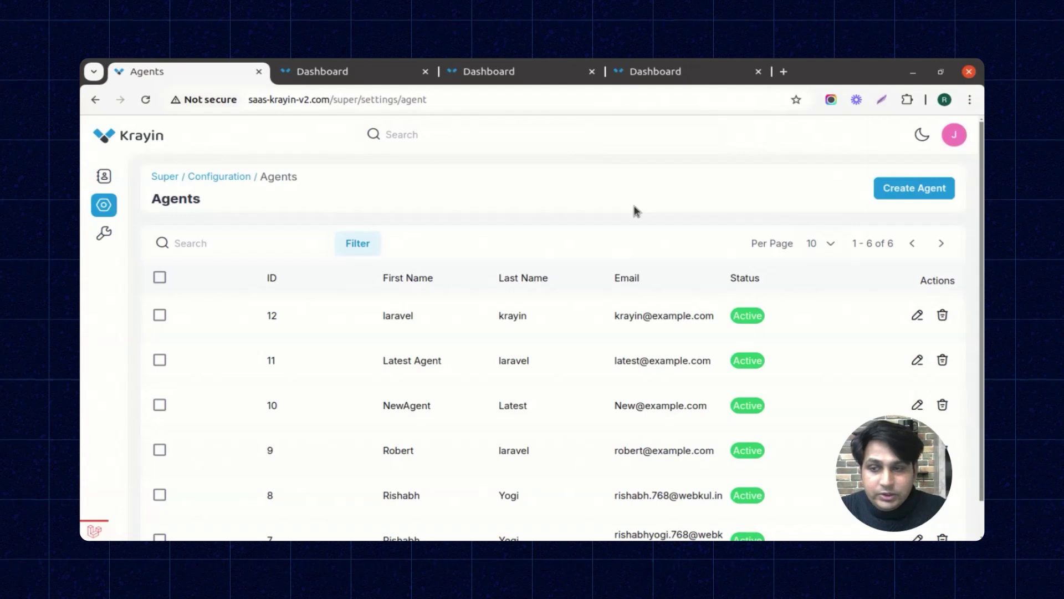
mouse_move(143, 229)
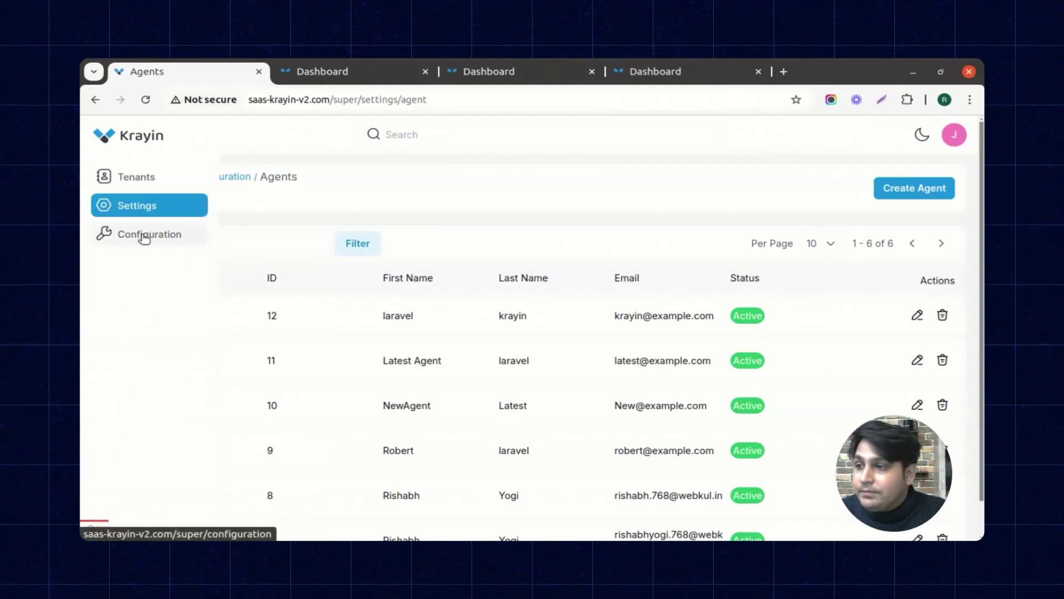
Step: Set the Locale to Arabic in Locale Settings, then view the Tenants list in Arabic
left_click(145, 235)
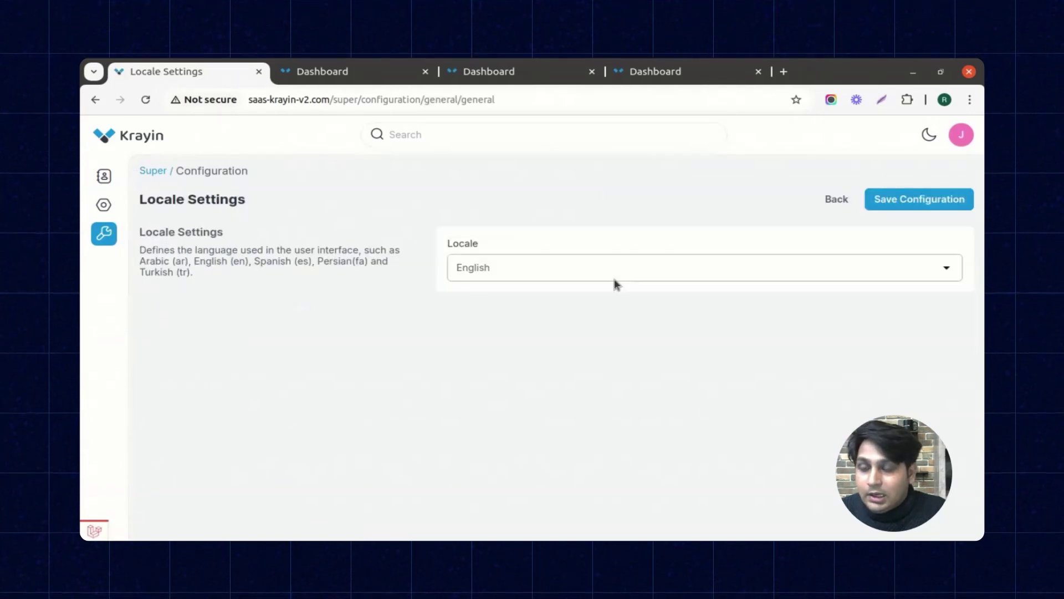
left_click(538, 275)
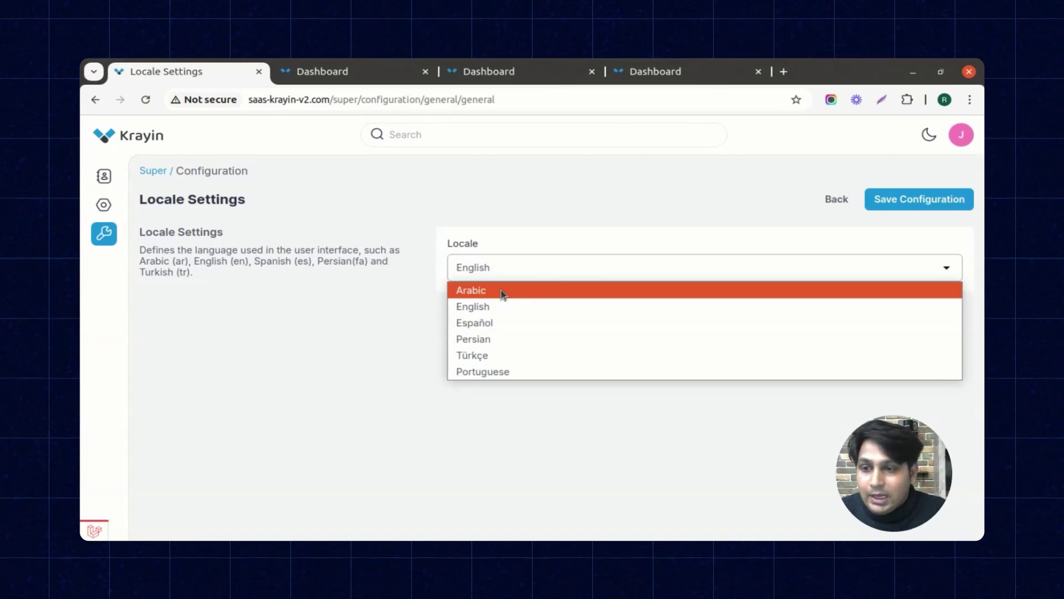
left_click(501, 290)
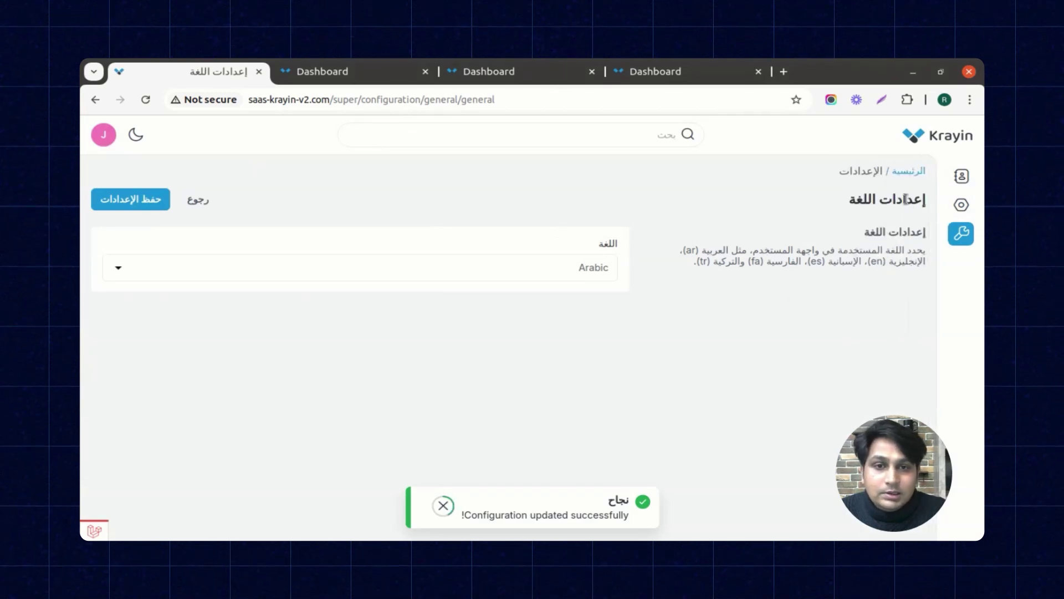
left_click(932, 203)
left_click(947, 176)
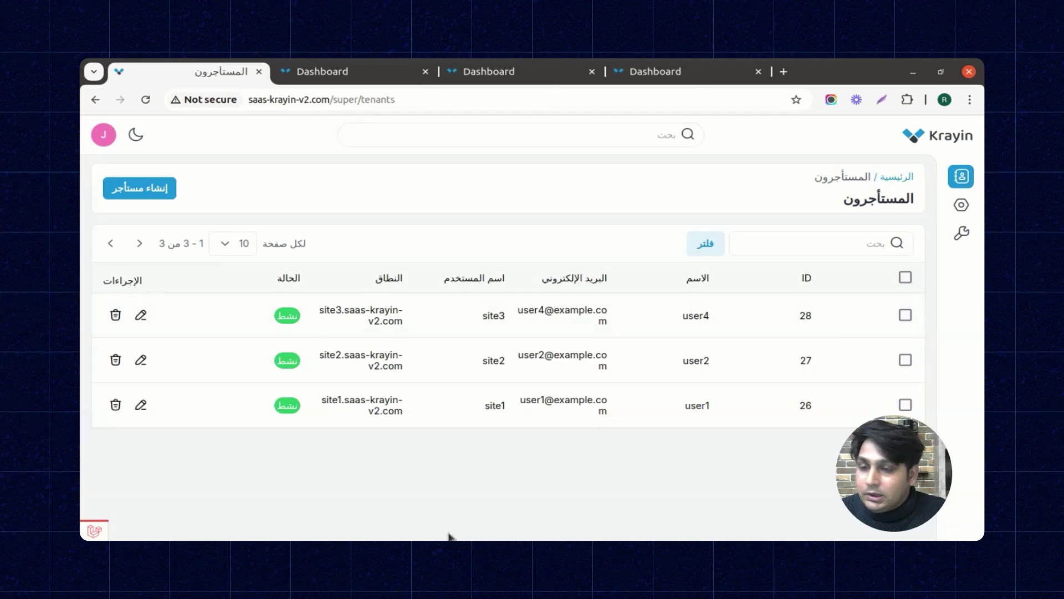
Step: Choose Persian as the locale, save it, and view the Tenants list
left_click(920, 233)
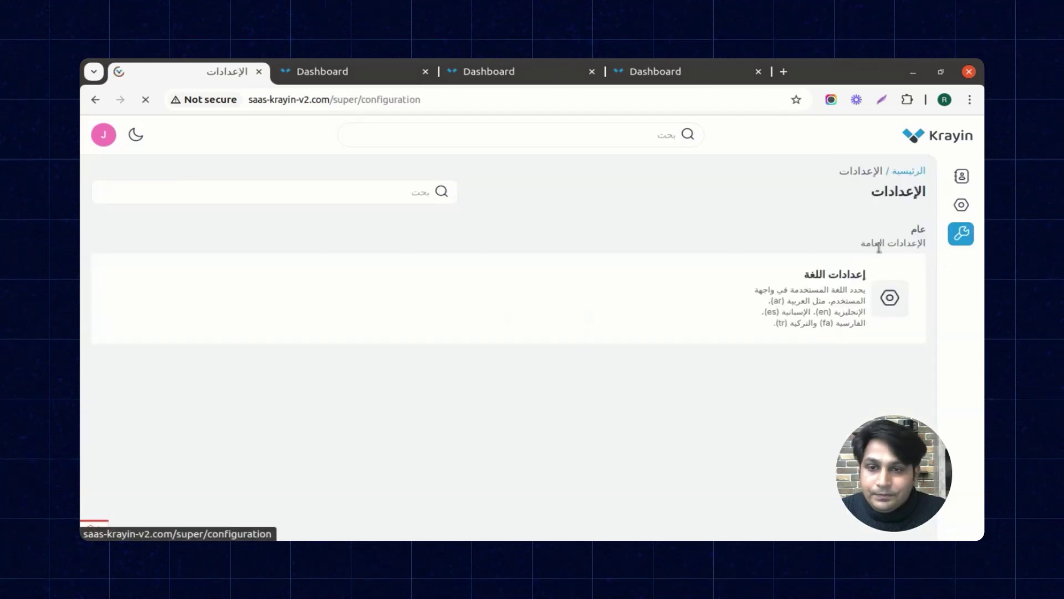
left_click(803, 304)
left_click(503, 279)
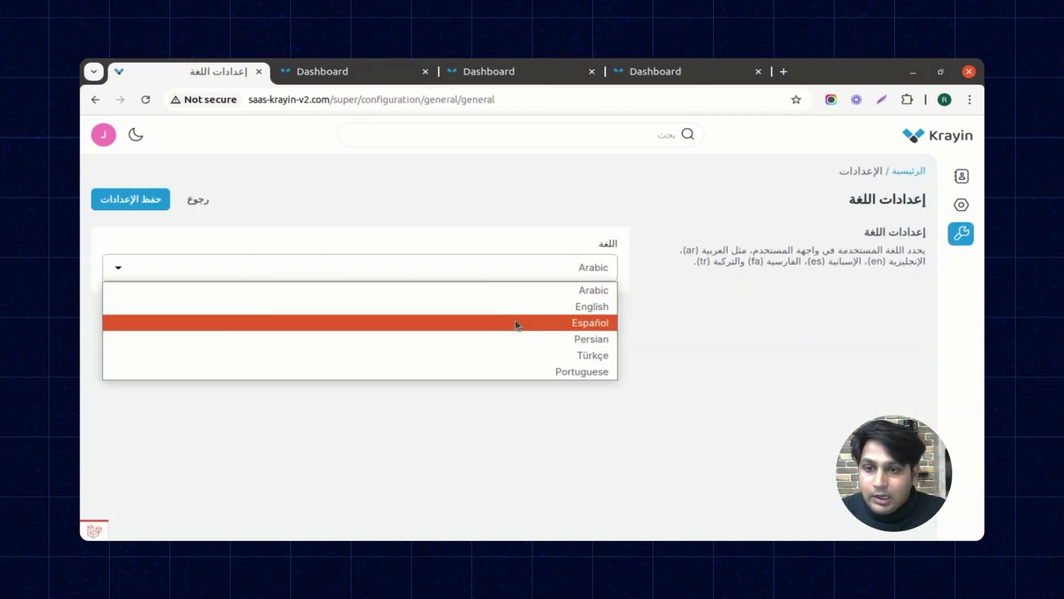
left_click(525, 339)
left_click(133, 198)
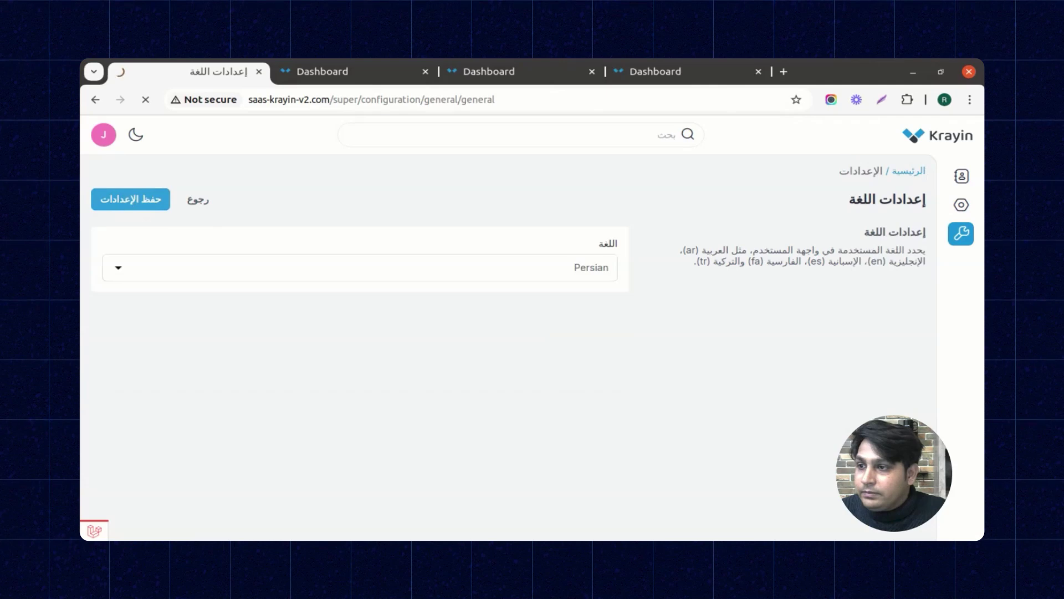
left_click(918, 210)
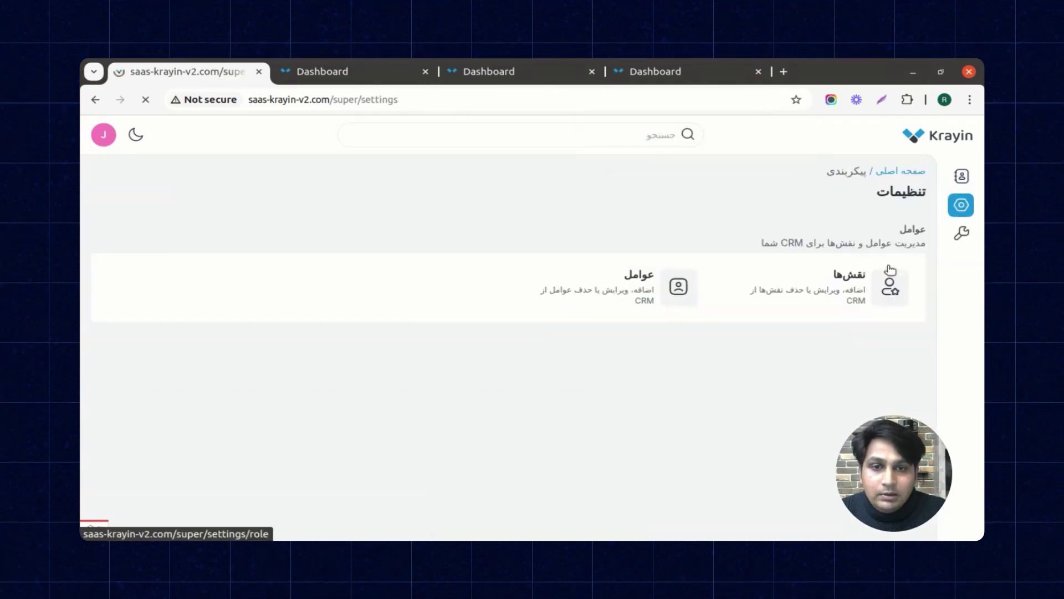
left_click(929, 180)
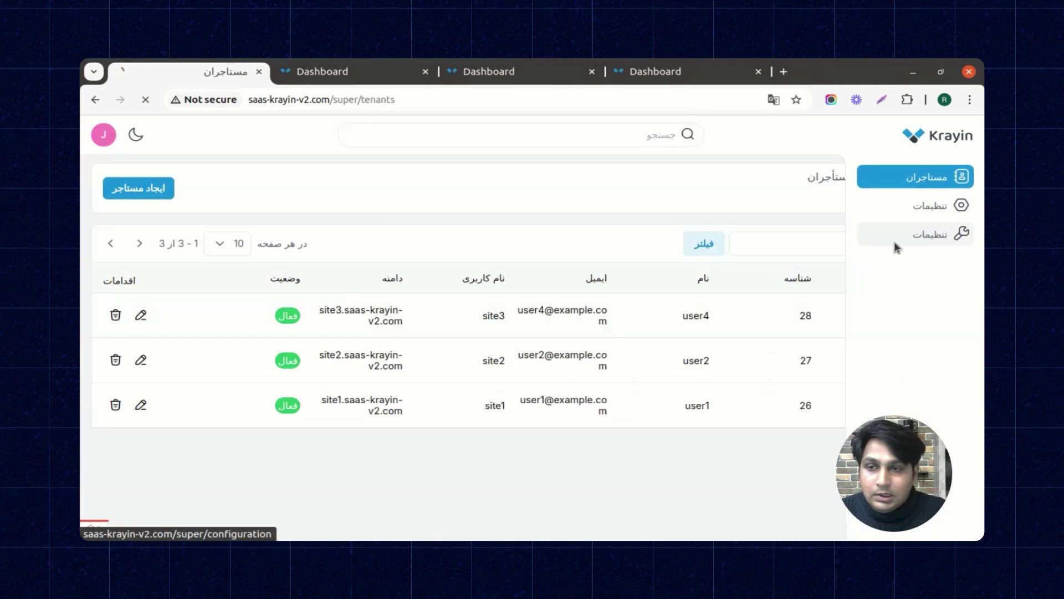
Step: Change the locale to Portuguese in language settings and save the configuration
left_click(926, 239)
left_click(792, 292)
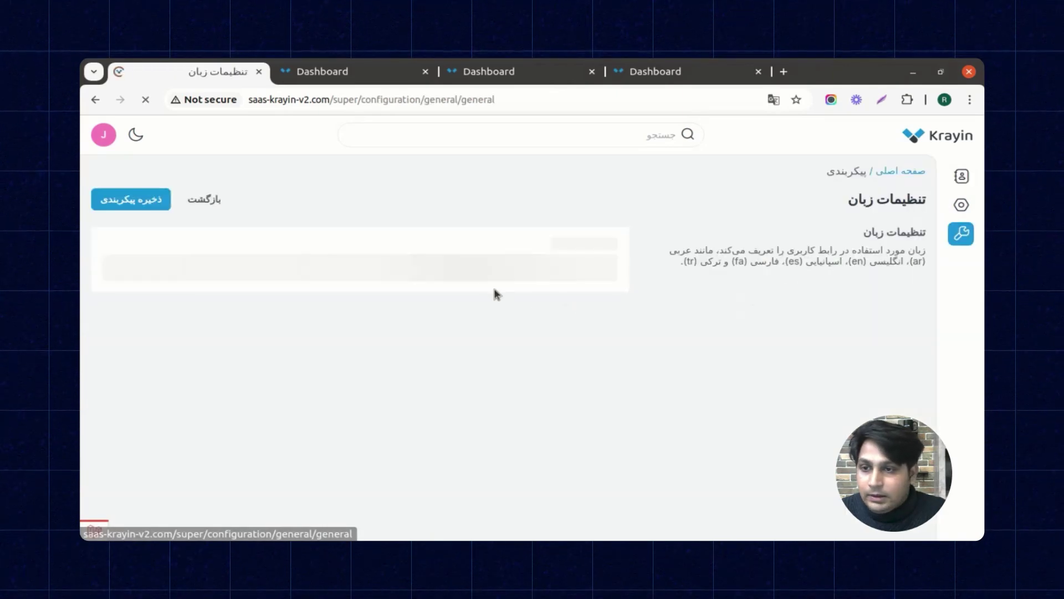
left_click(502, 269)
left_click(545, 372)
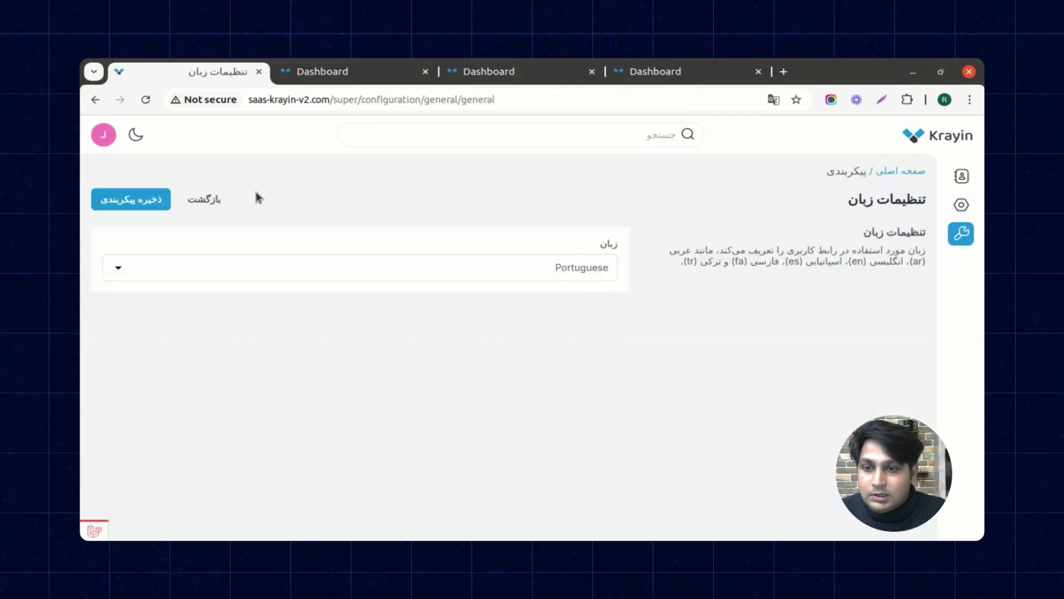
left_click(127, 200)
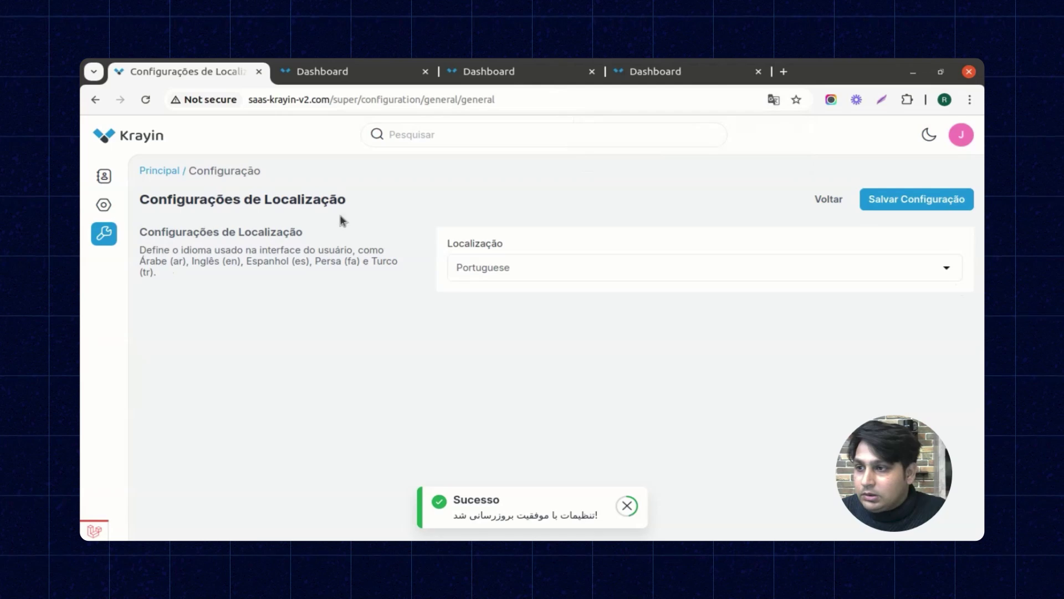
Step: Move from the Localization page through Settings to the Portuguese Tenants list
triple_click(295, 197)
mouse_move(105, 209)
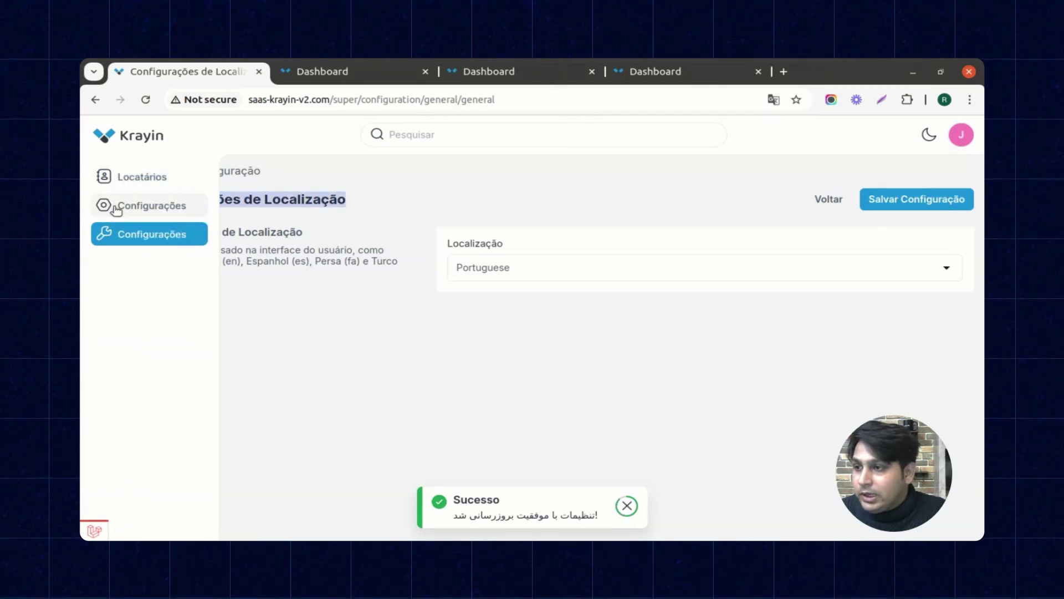
left_click(159, 207)
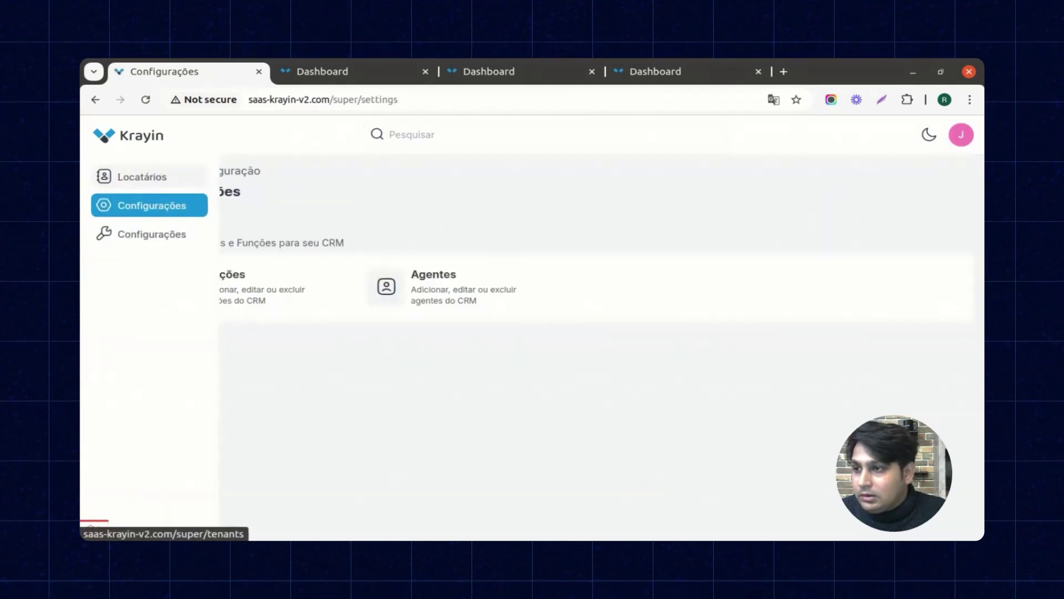
left_click(183, 177)
Step: Select English in the Localization settings and save the configuration
left_click(149, 232)
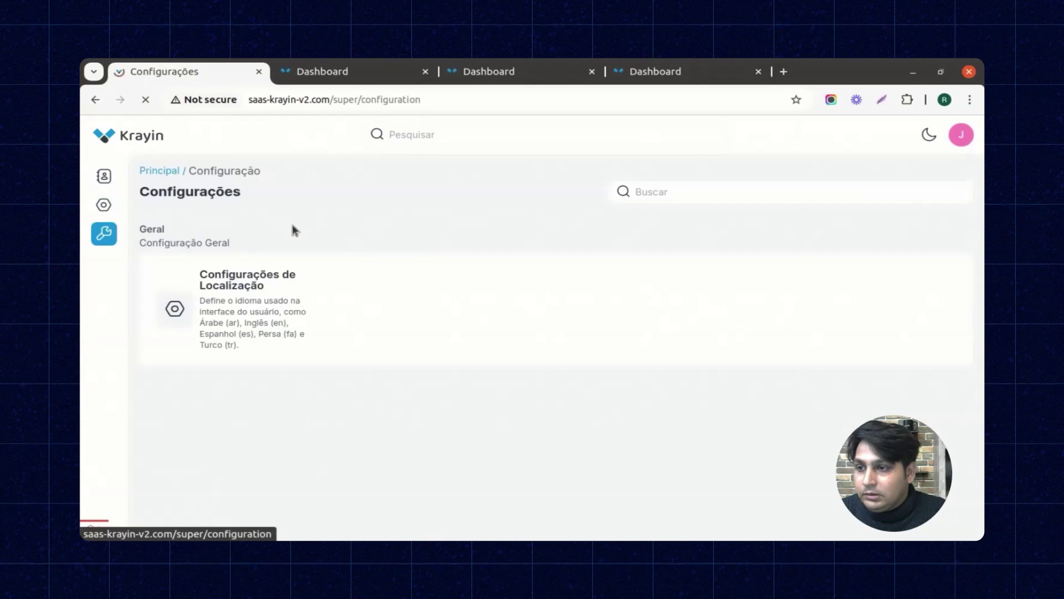
left_click(257, 309)
left_click(547, 267)
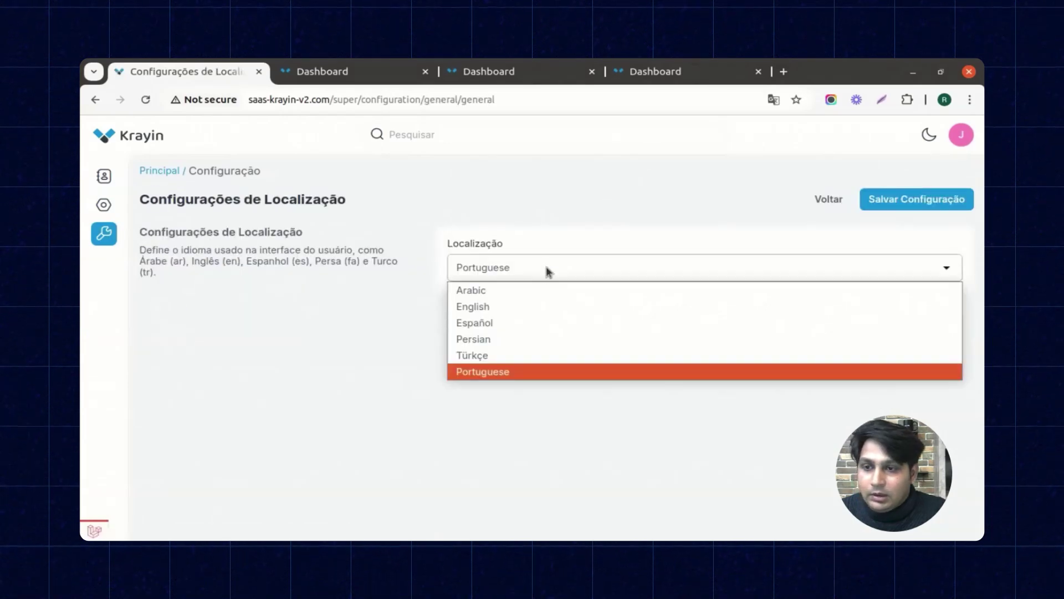
left_click(490, 308)
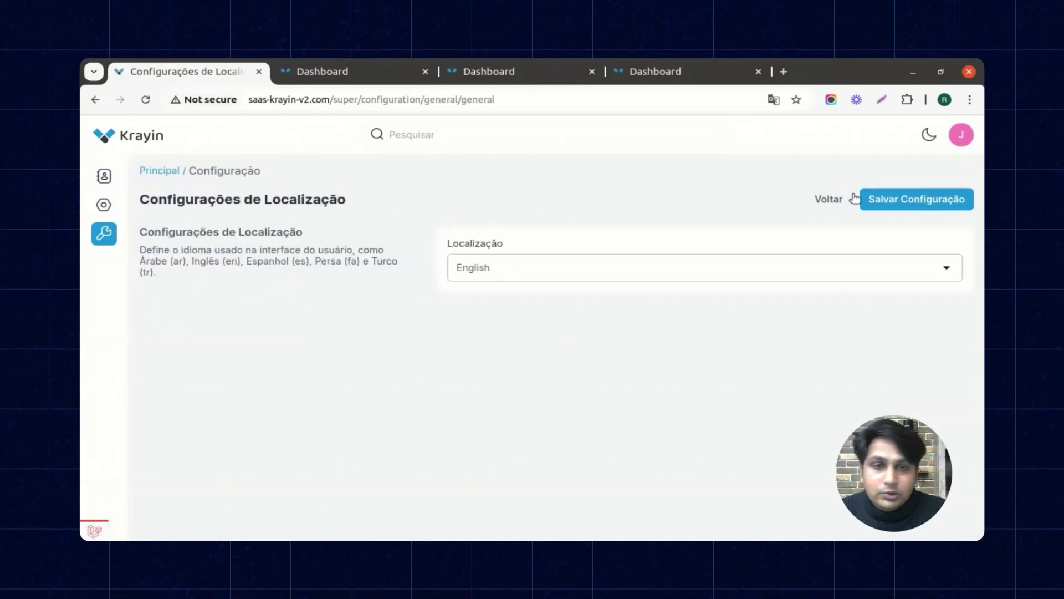
left_click(894, 200)
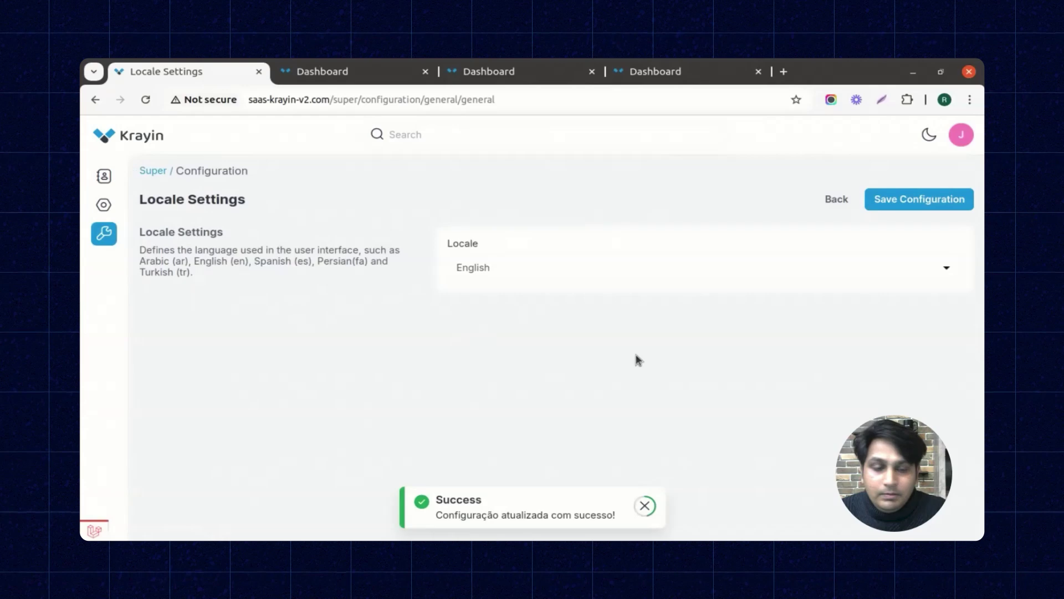
Step: Open the Tenants list in English and dismiss the translation offer
left_click(103, 204)
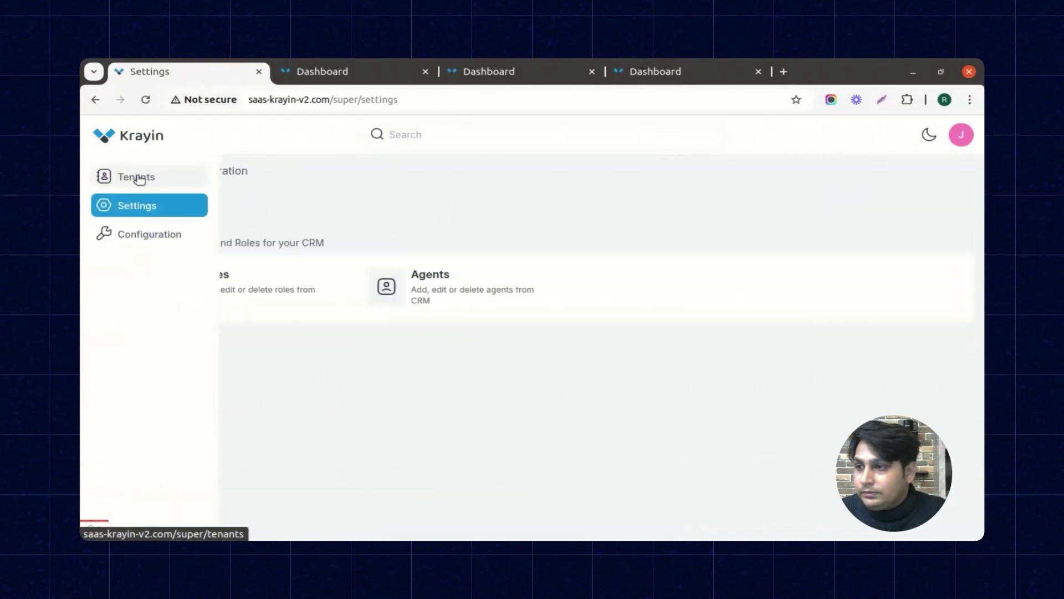
left_click(131, 178)
left_click(789, 129)
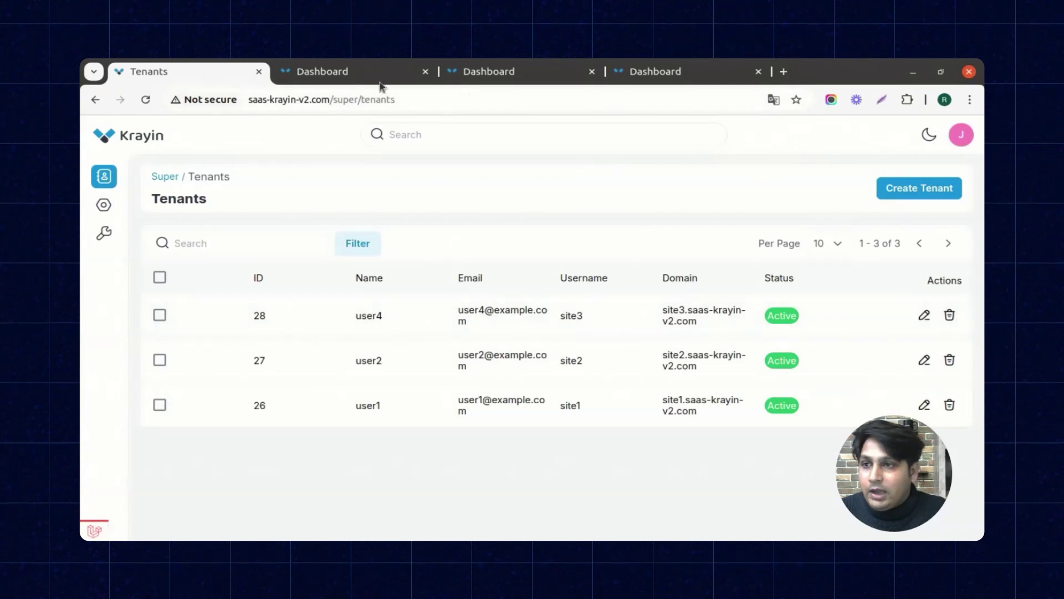
Step: Toggle dark mode on and off on the Tenants list and site3 dashboard, then start a new tab
left_click(929, 135)
left_click(928, 135)
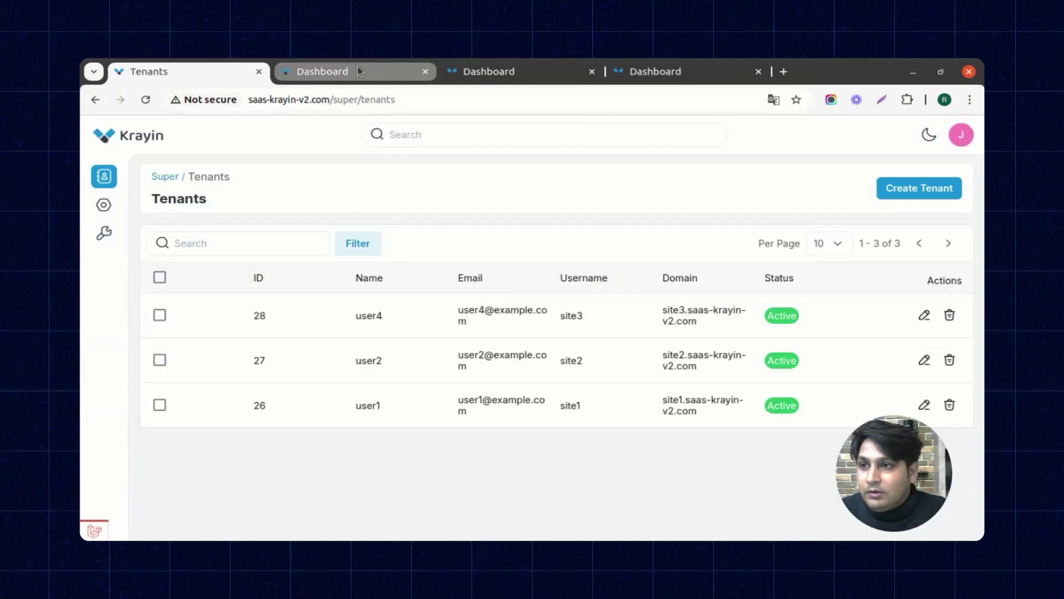
left_click(358, 69)
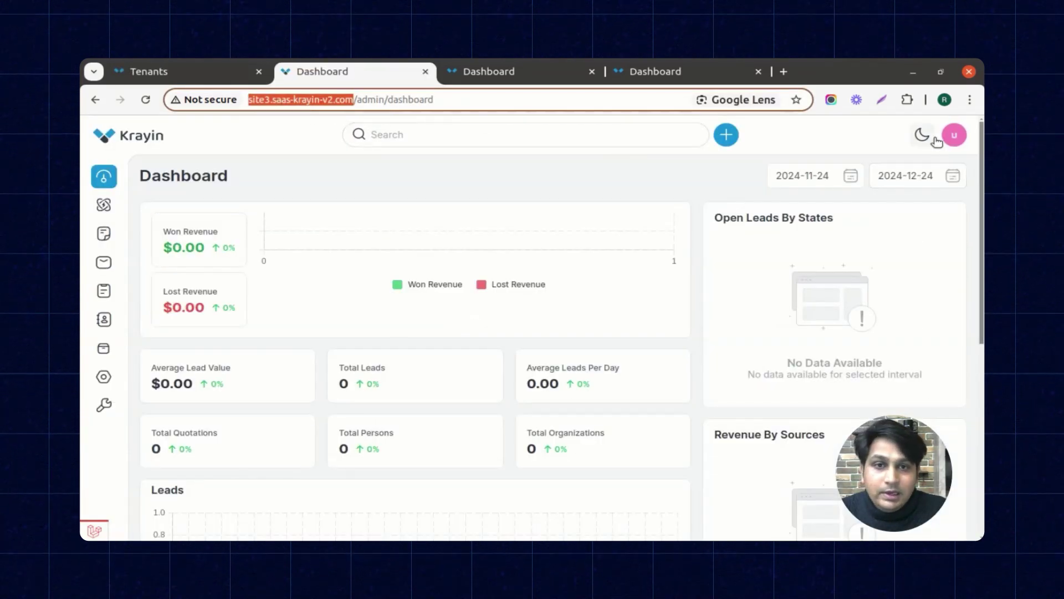
left_click(934, 138)
left_click(936, 142)
left_click_drag(272, 100, 312, 100)
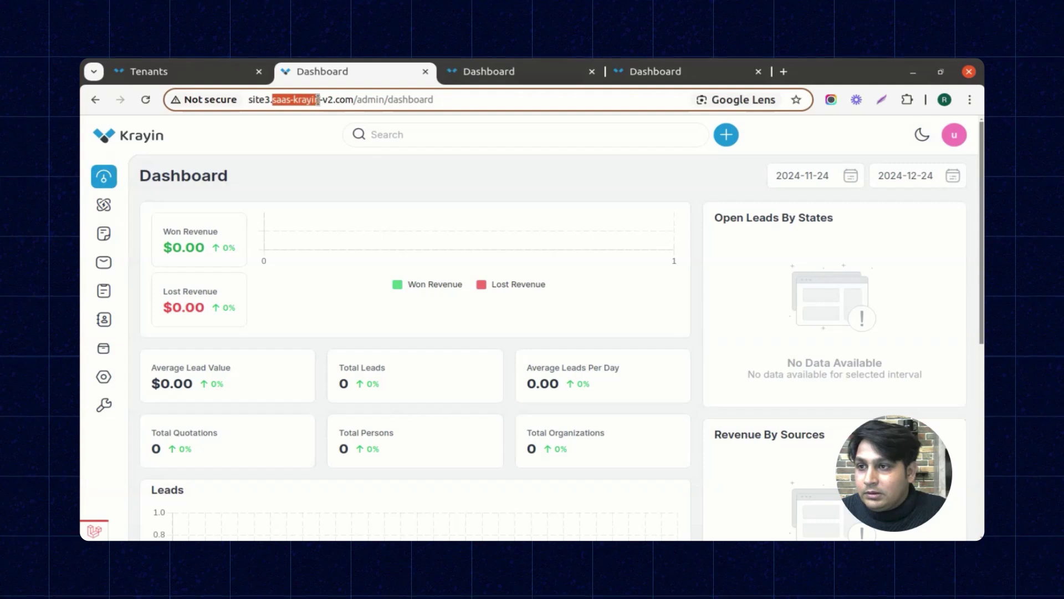
left_click(783, 71)
Step: Go to saas-krayin-v2.com, open the Merchant Registration form, and switch it to dark mode
type("saas-krayin-v2.com")
key("Return")
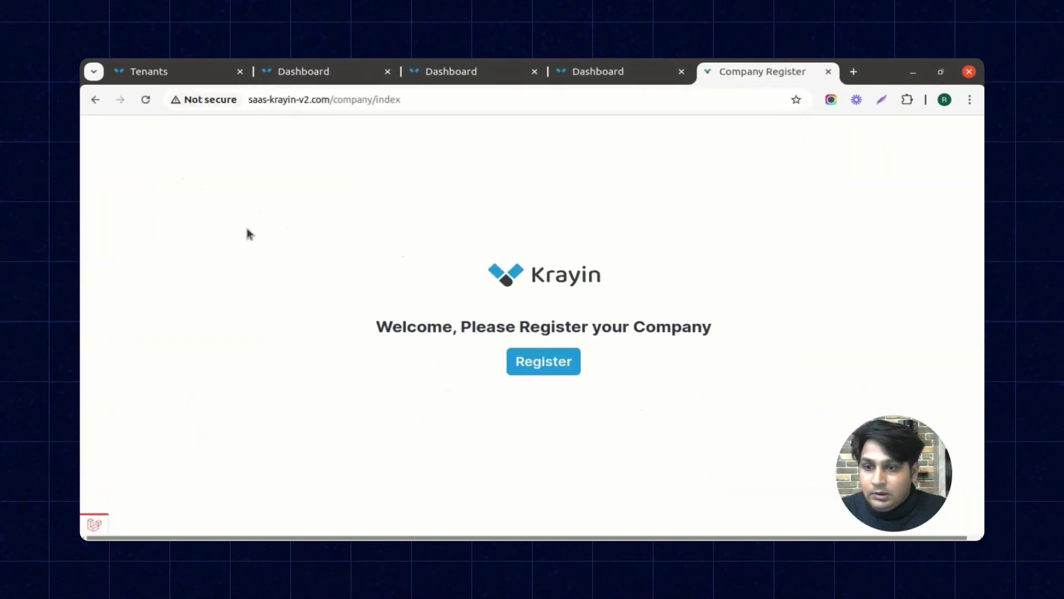
left_click(533, 370)
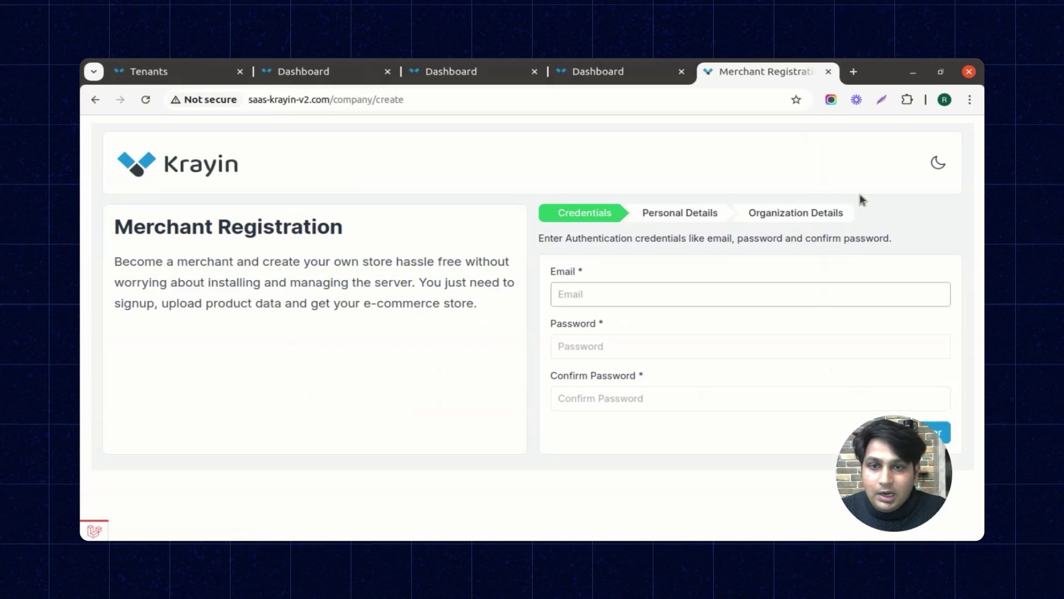
left_click(938, 162)
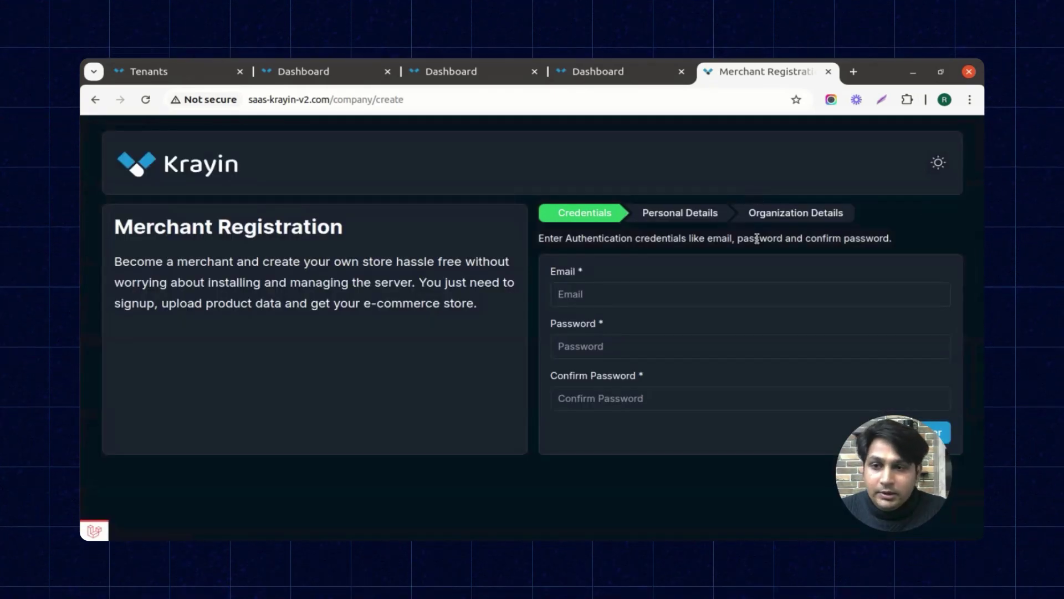
Step: Look through the site1, site2 and site3 dashboards, then return to the Tenants list
left_click(590, 75)
left_click(493, 72)
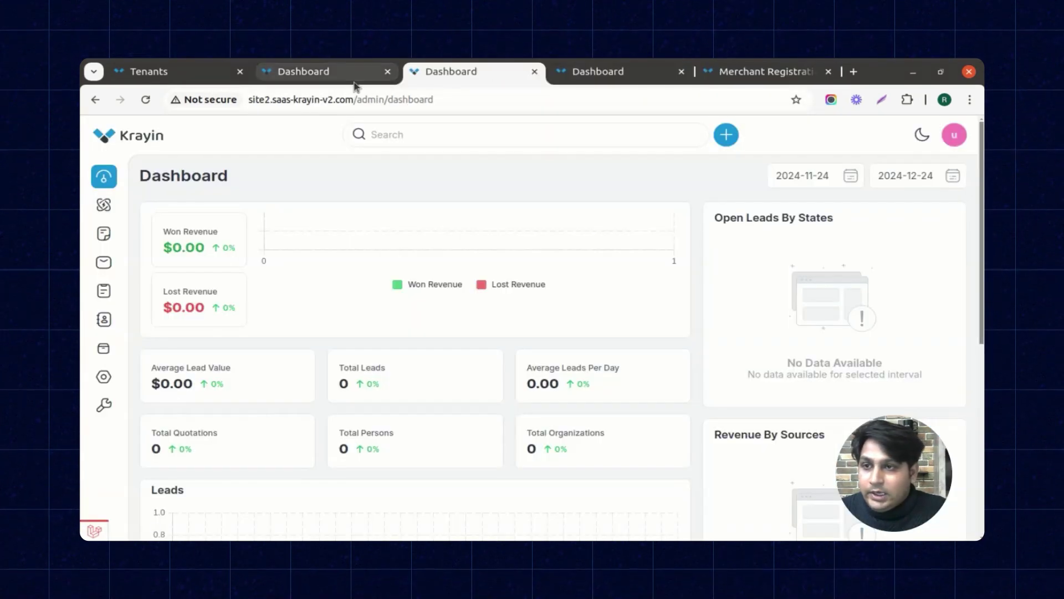
left_click(306, 72)
left_click(181, 71)
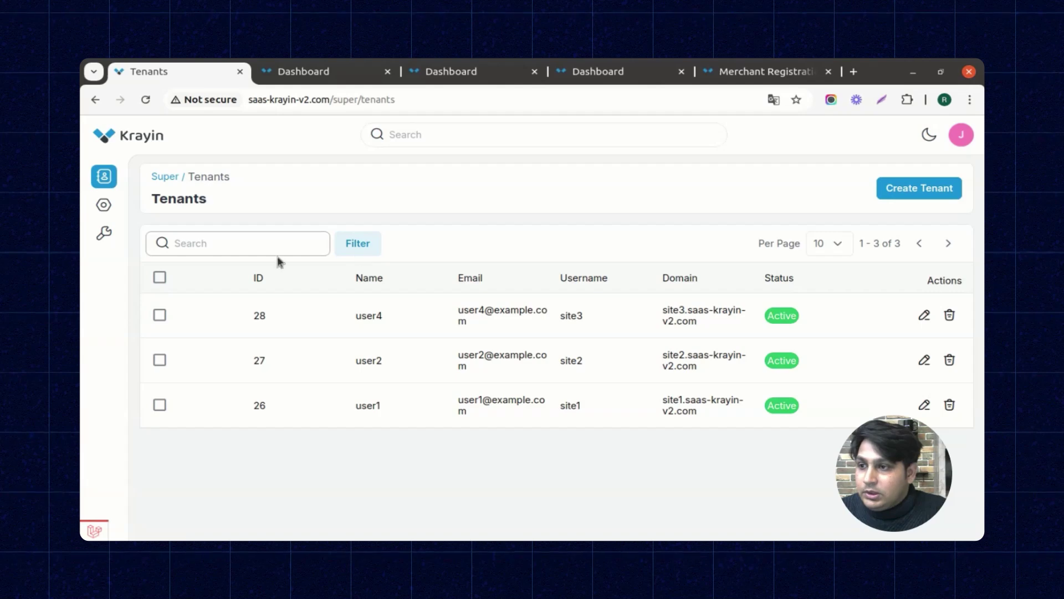